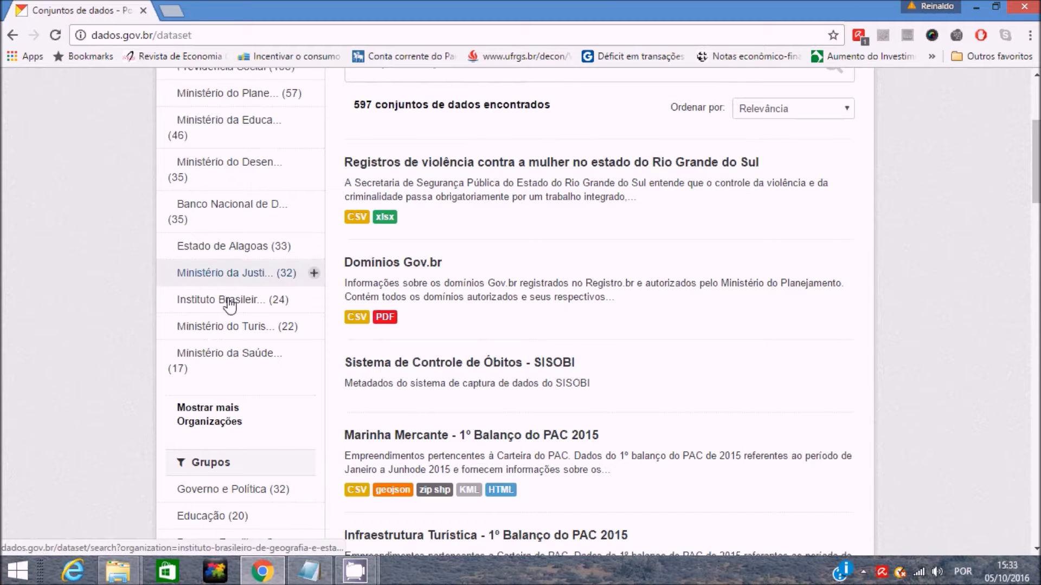
Filter the datasets by the Ministério do Turismo organization and open the Chegada de Turistas Internacionais dataset.
click(237, 327)
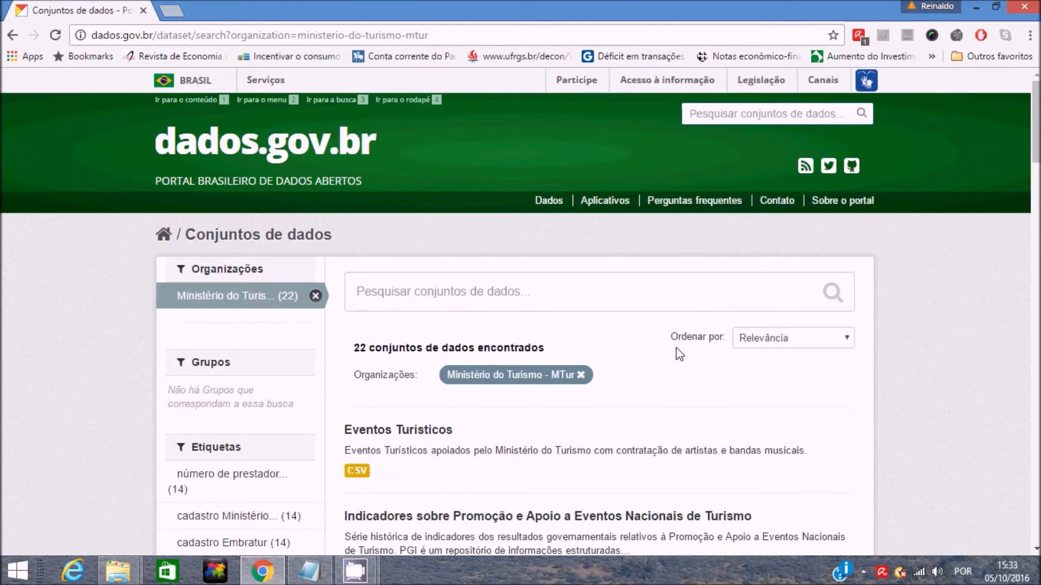
scroll(676, 350, down, 5)
scroll(676, 352, down, 4)
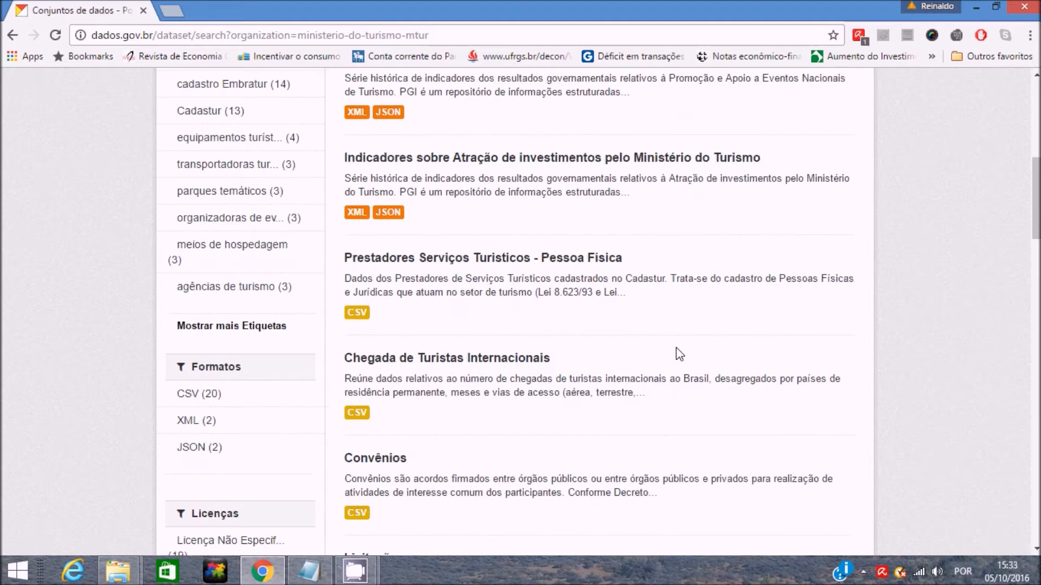
click(514, 361)
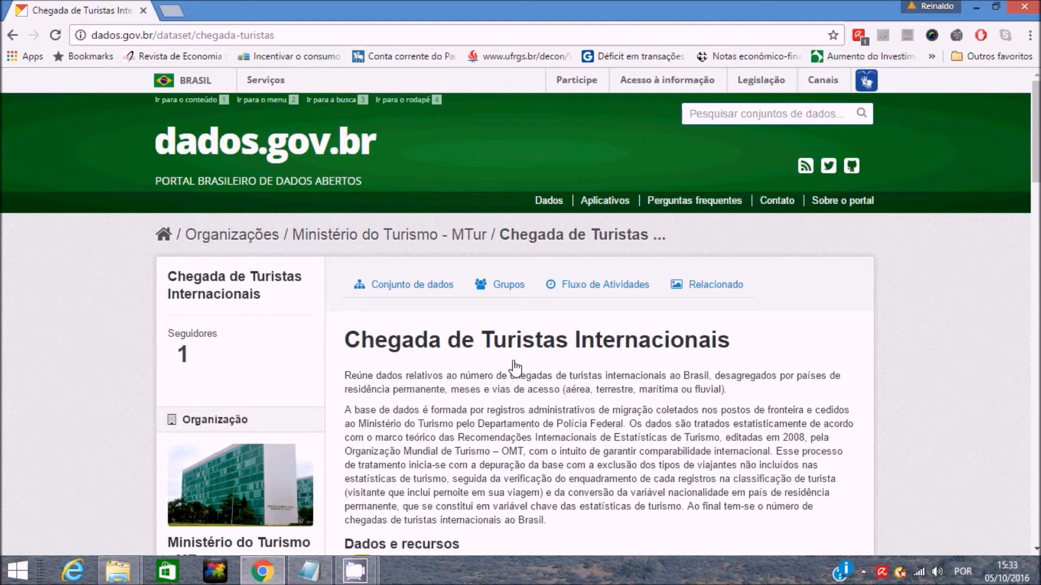
Show the exploration options of the 1989 tourist arrivals file and look through the yearly CSV resources up to 2015.
scroll(515, 368, down, 5)
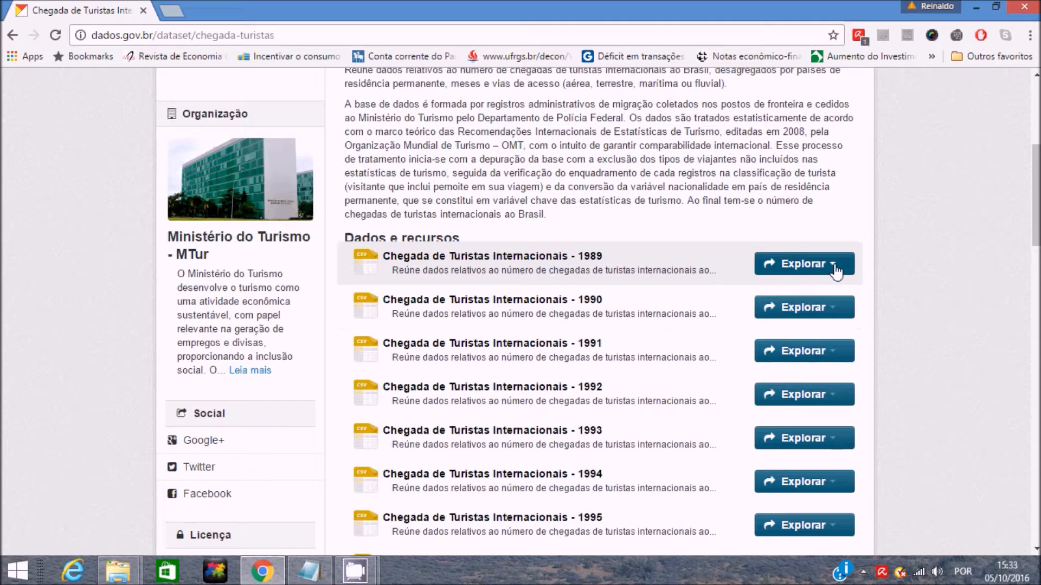
click(835, 267)
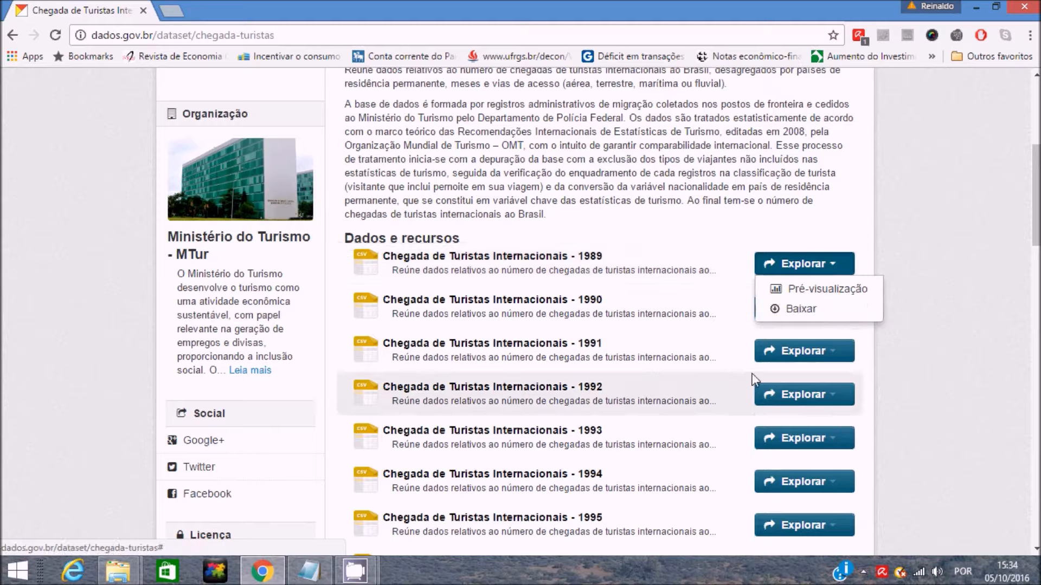
scroll(756, 374, down, 10)
scroll(755, 363, down, 9)
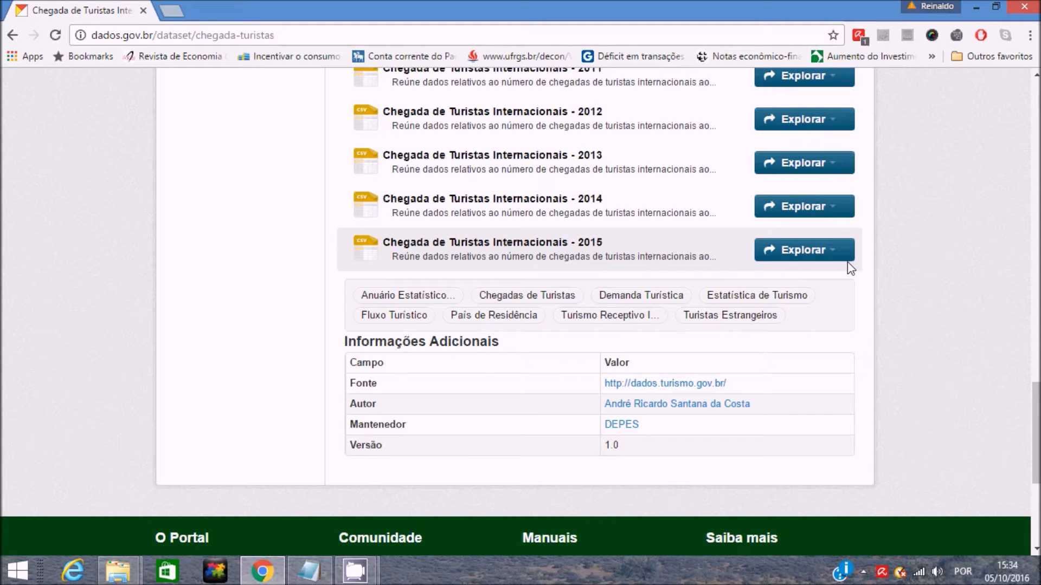
Switch to Excel's open-file dialog and list the dados_originais folder's files with the filter *.csv.
click(118, 571)
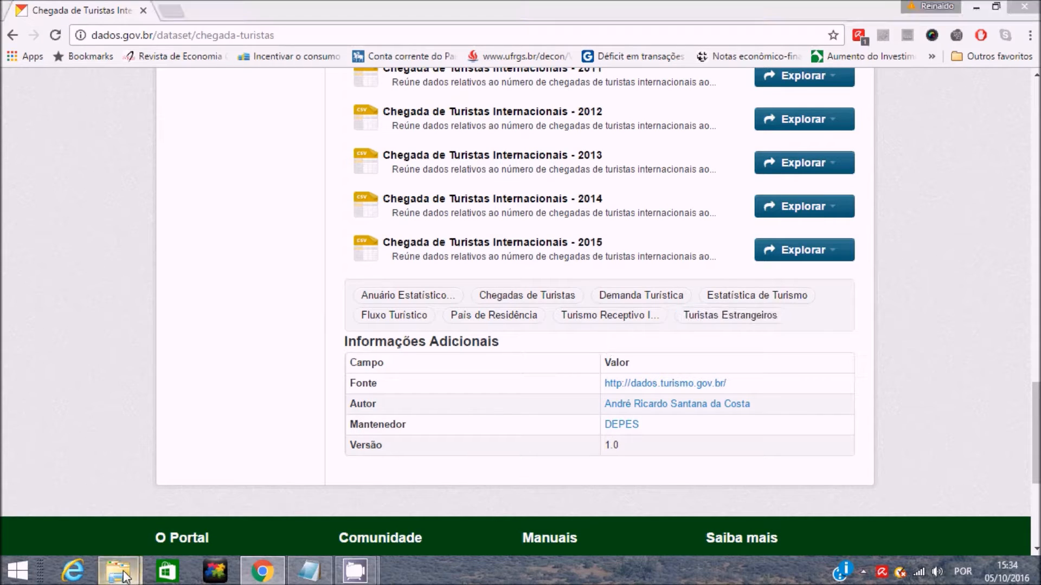
click(103, 496)
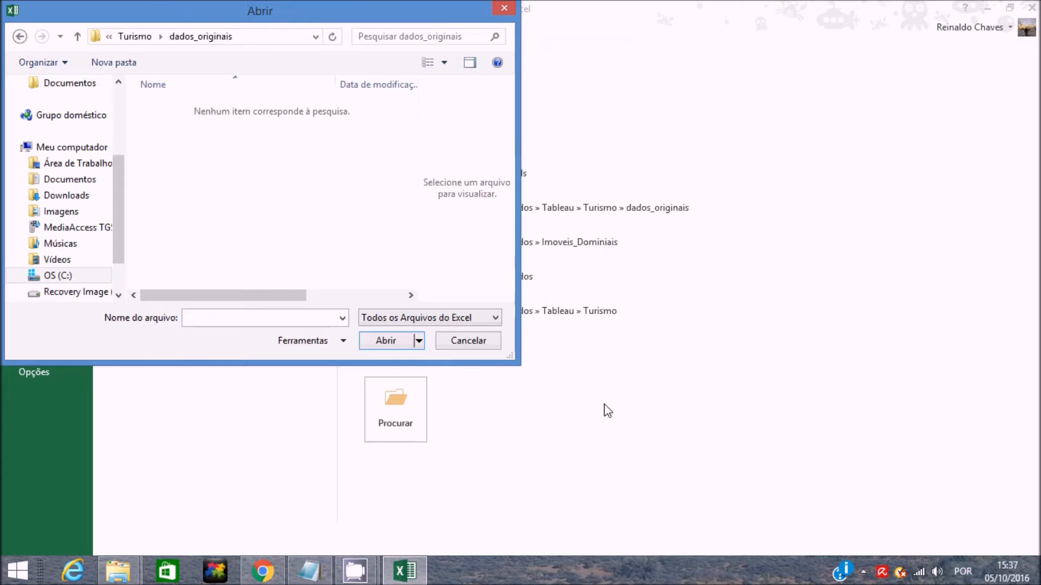
click(322, 319)
text(*.csv)
key(Return)
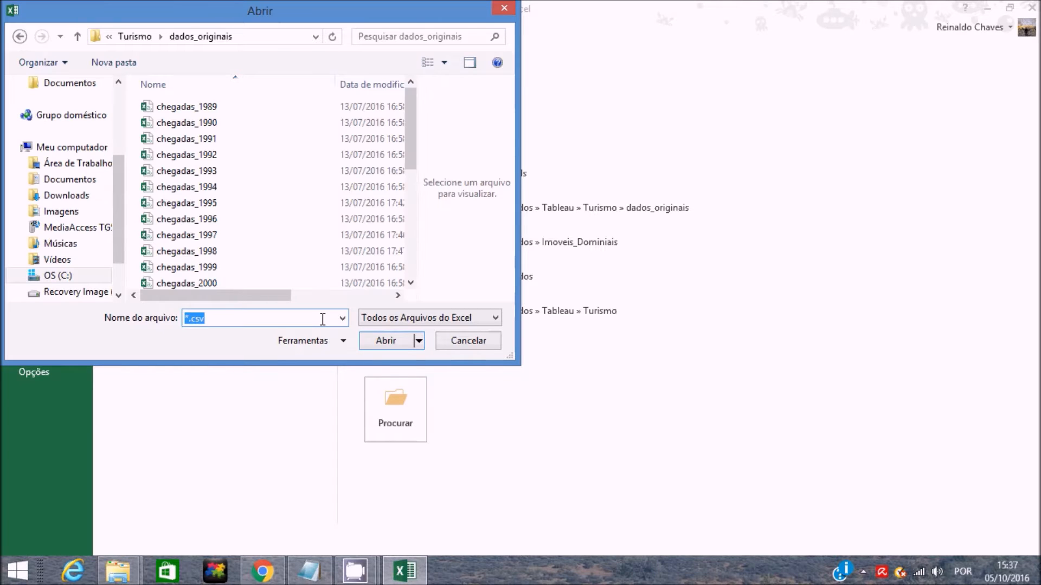
Open the chegadas_1989 file with the open-and-repair option and have Excel repair it.
click(215, 107)
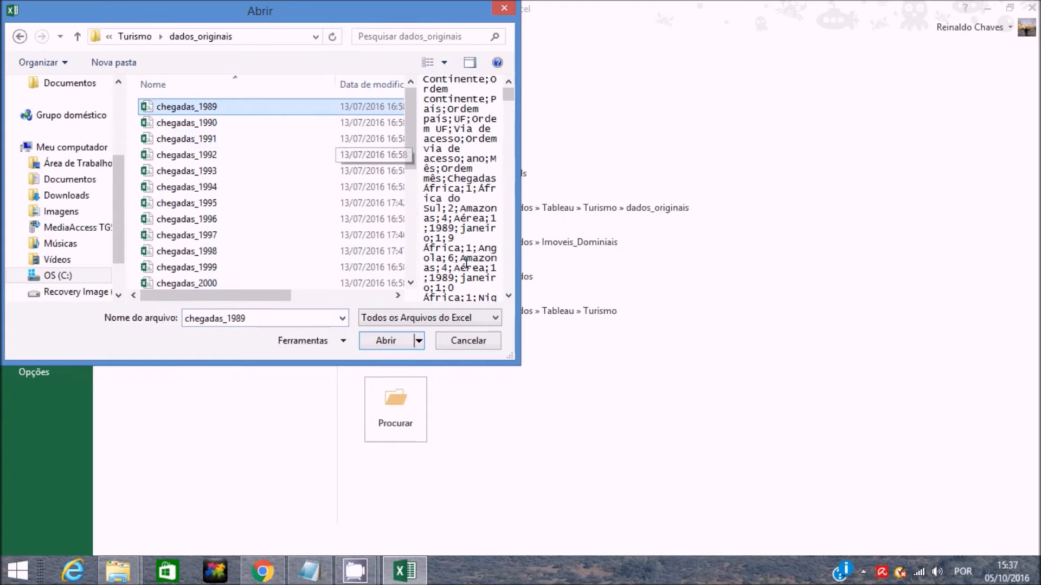
click(419, 341)
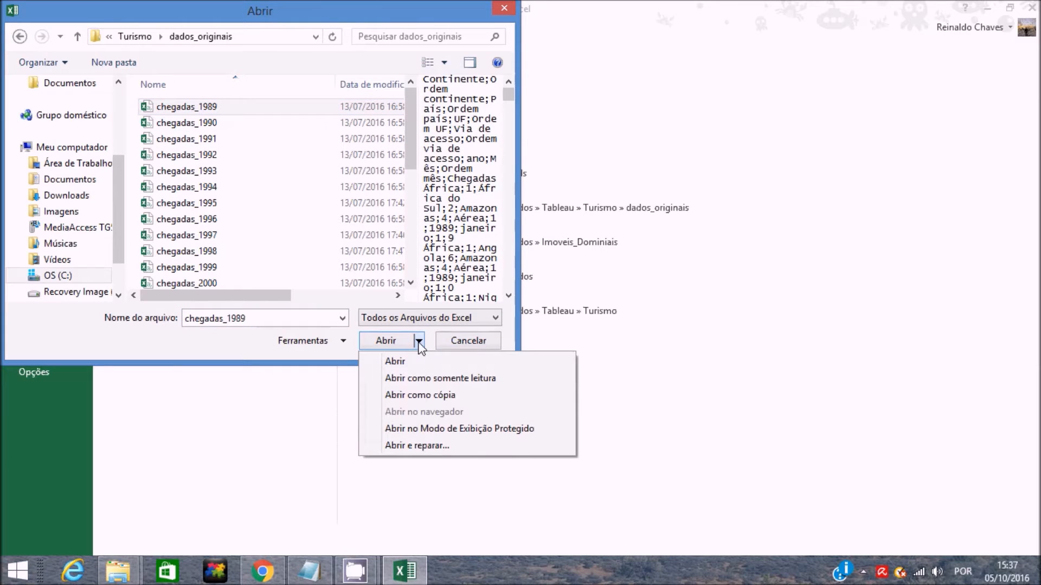
click(428, 444)
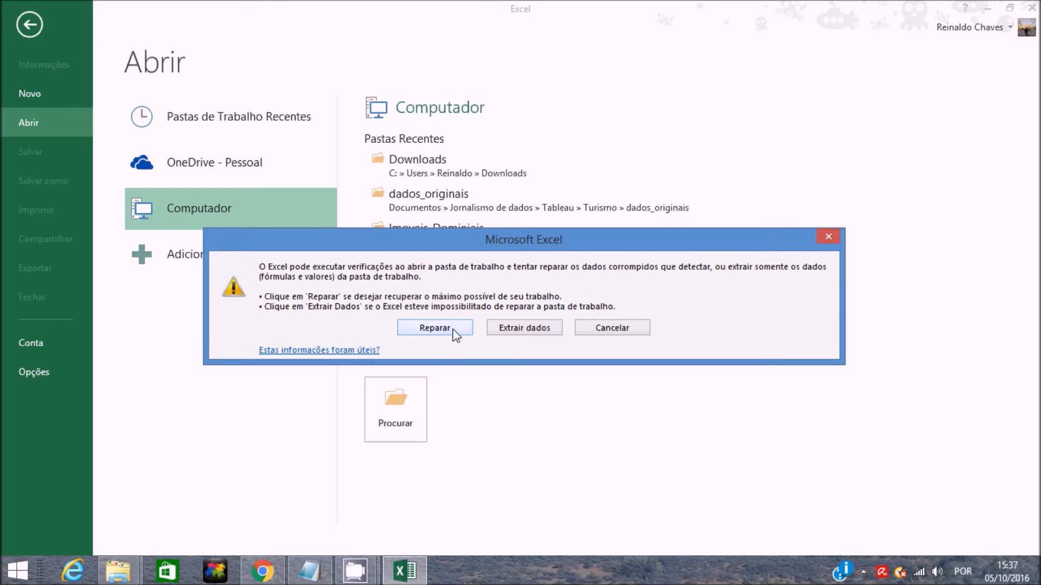
click(436, 328)
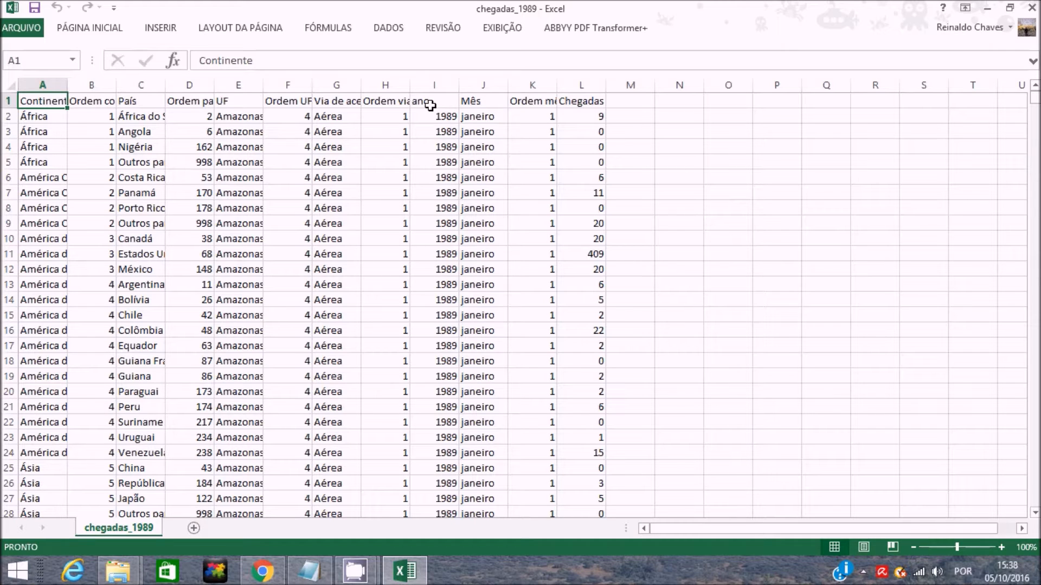
Filter the dados_originais folder by *.csv in the open-file dialog and open the chegadas_2015 file.
click(24, 31)
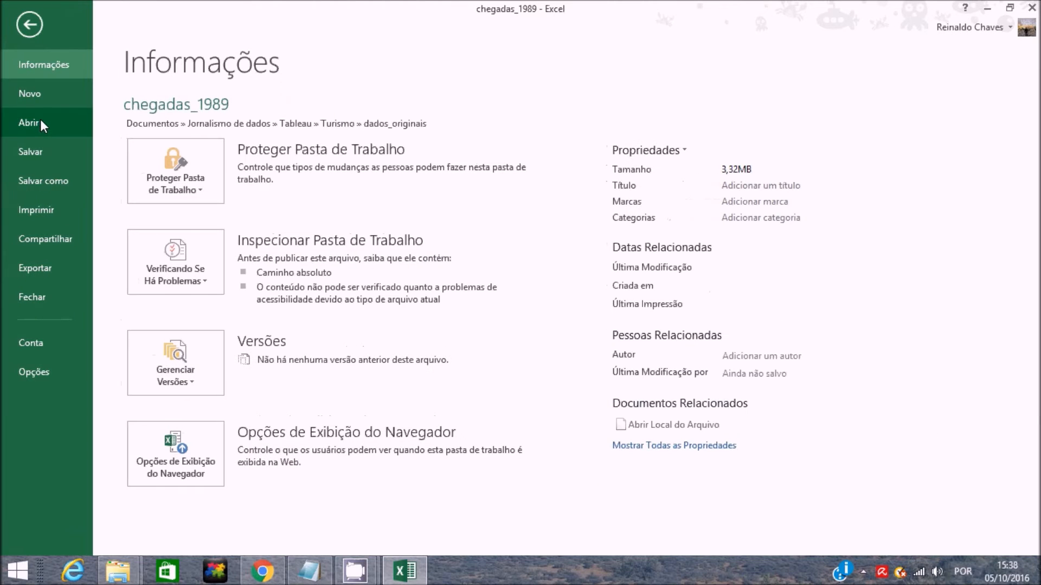
click(40, 120)
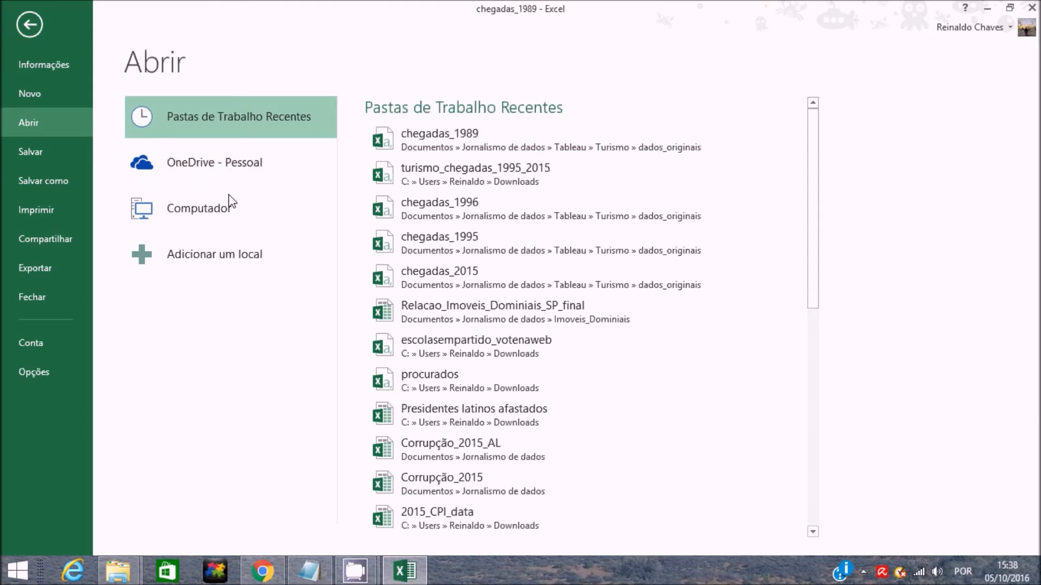
click(222, 219)
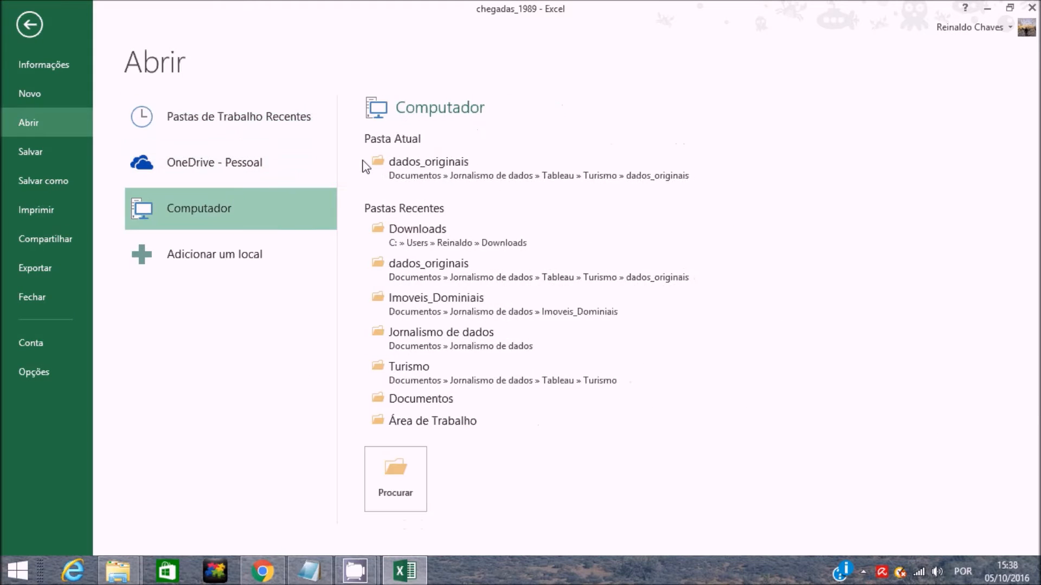
click(438, 158)
text(*.csv)
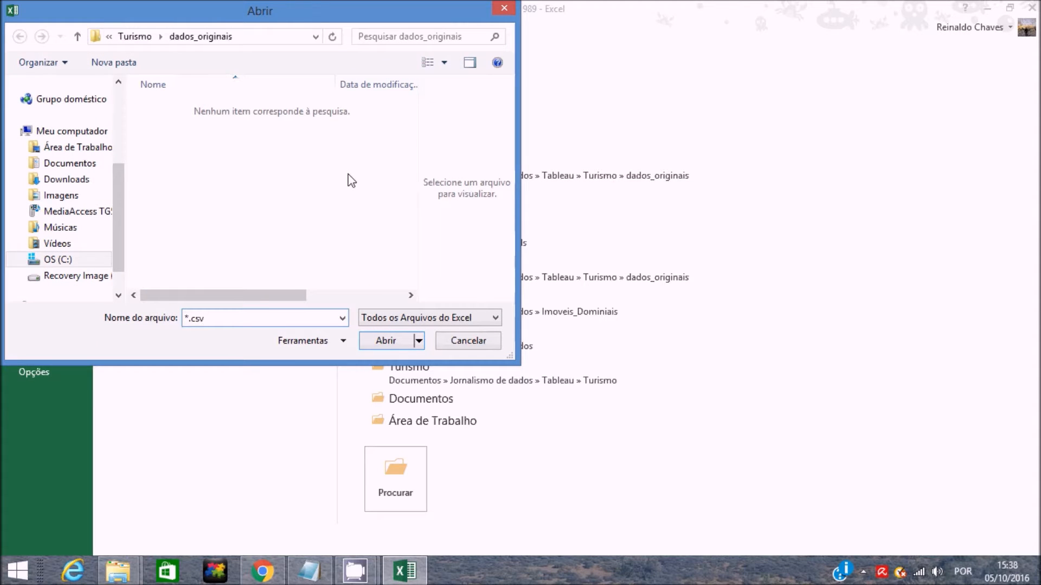
click(419, 341)
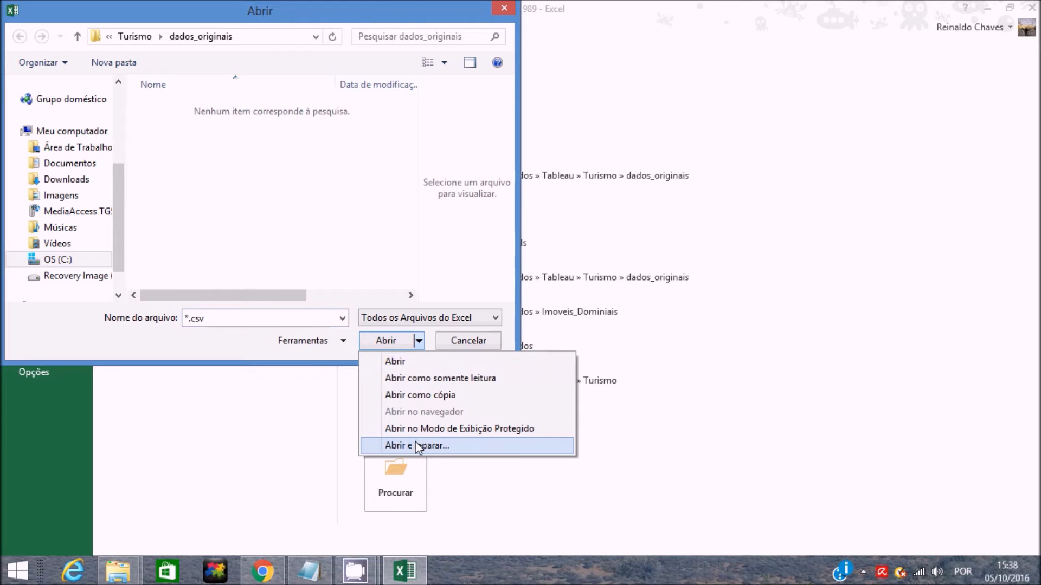
click(420, 341)
drag(413, 132, 401, 285)
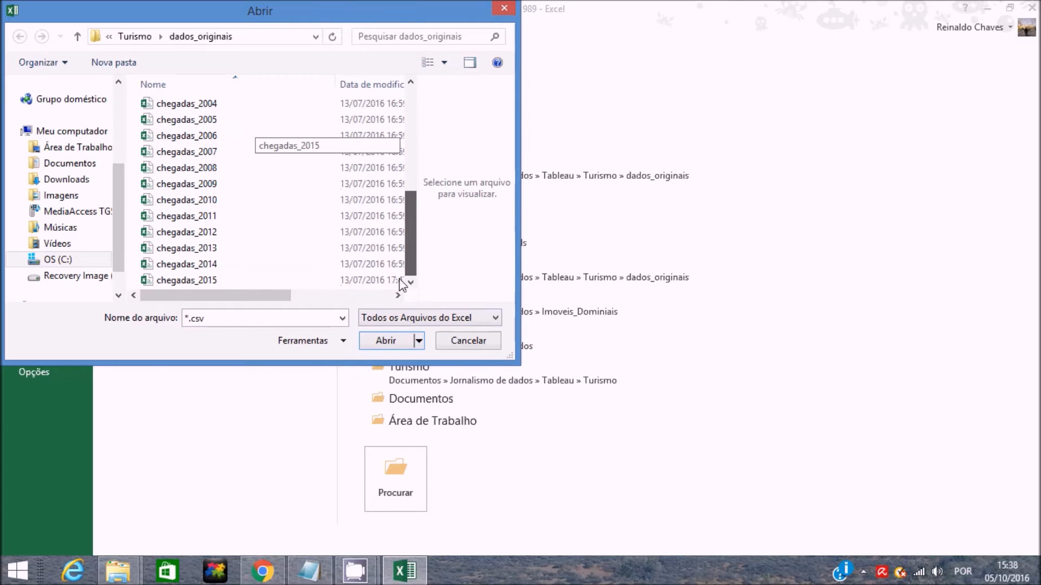
click(344, 280)
click(377, 343)
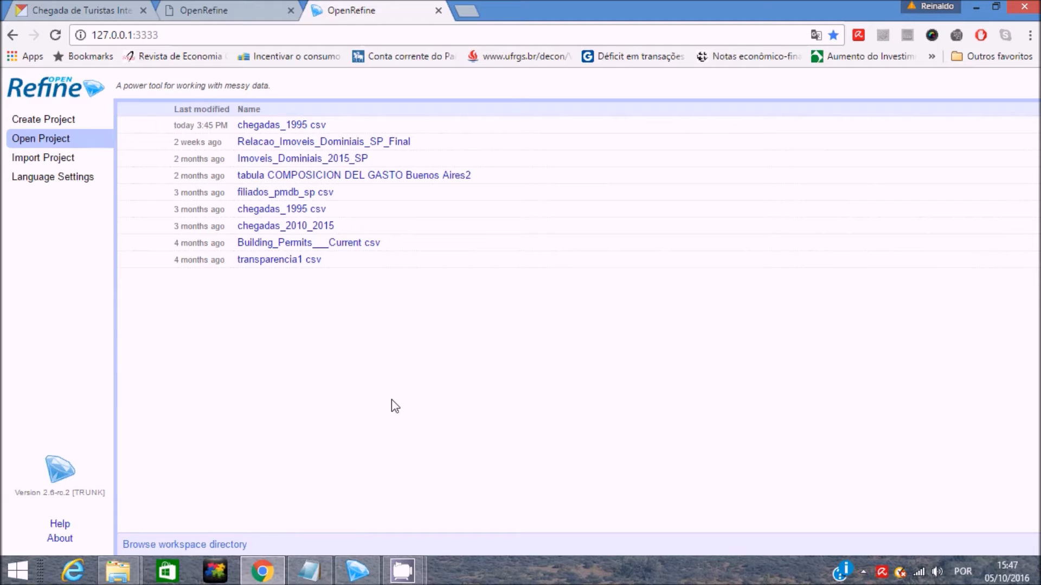
In OpenRefine, start a new project and upload the files chegadas_1995 through chegadas_2015 from the dados_originais folder.
click(46, 116)
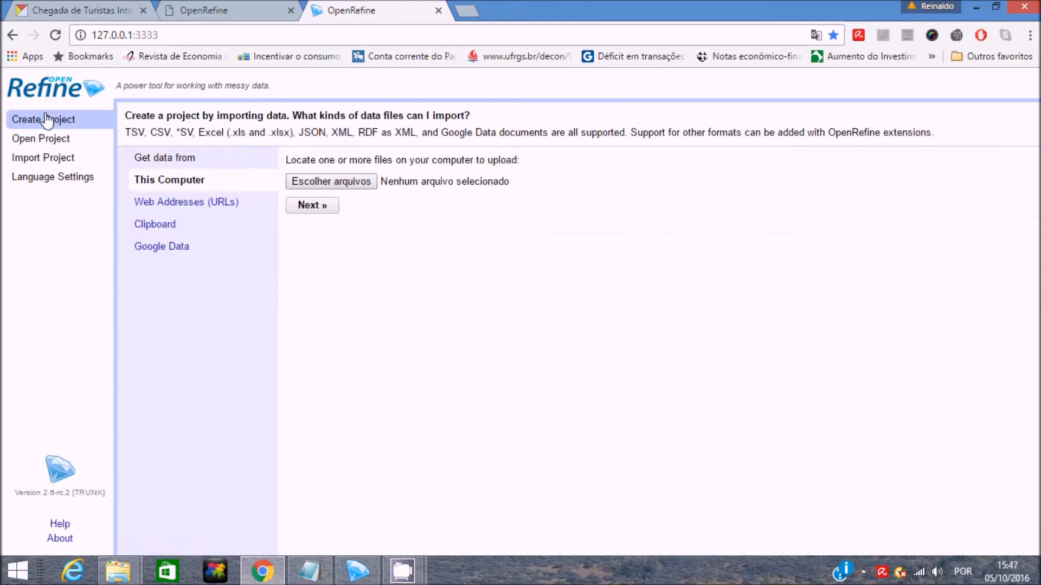
click(324, 185)
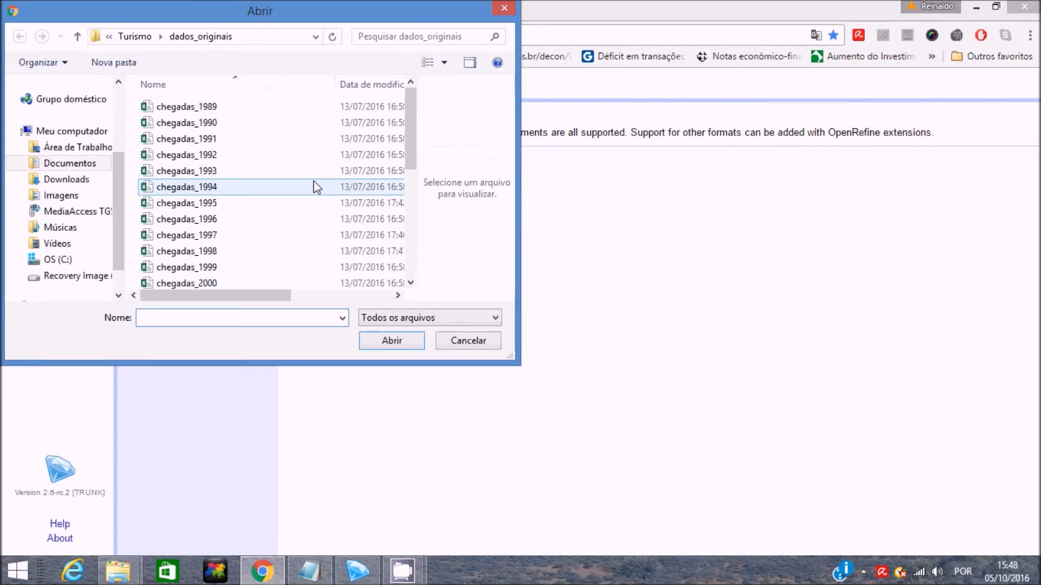
click(265, 208)
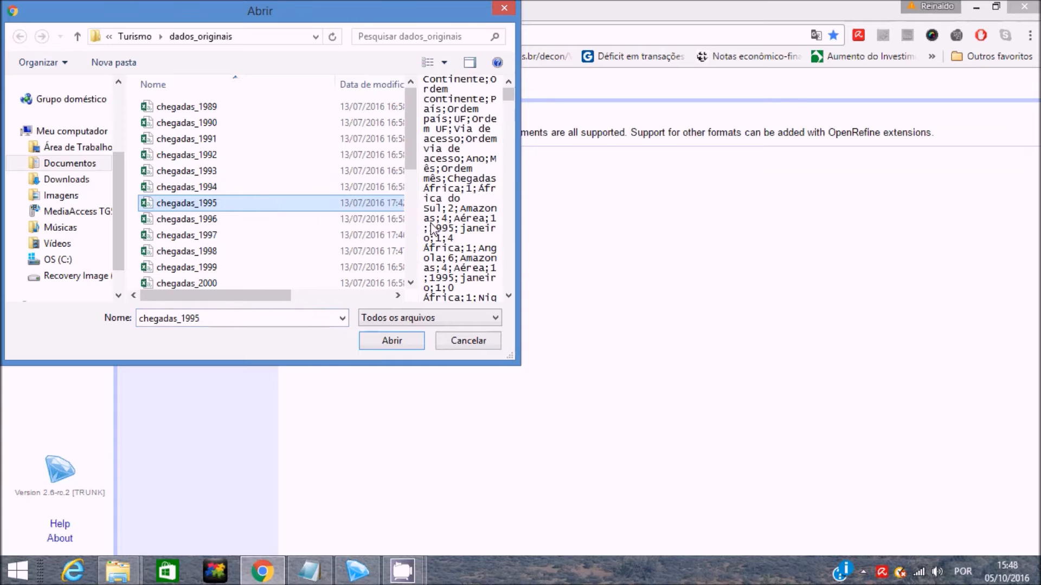
key(shift+Down)
key(shift+Down)
key(shift+Down)
key(shift+Down)
key(shift+Down)
key(shift+Down)
key(shift+Down)
key(shift+Down)
key(shift+Down)
key(shift+Down)
key(shift+Down)
key(shift+Down)
key(shift+Down)
key(shift+Down)
key(shift+Down)
key(shift+Down)
key(shift+Down)
key(shift+Down)
key(shift+Down)
key(shift+Down)
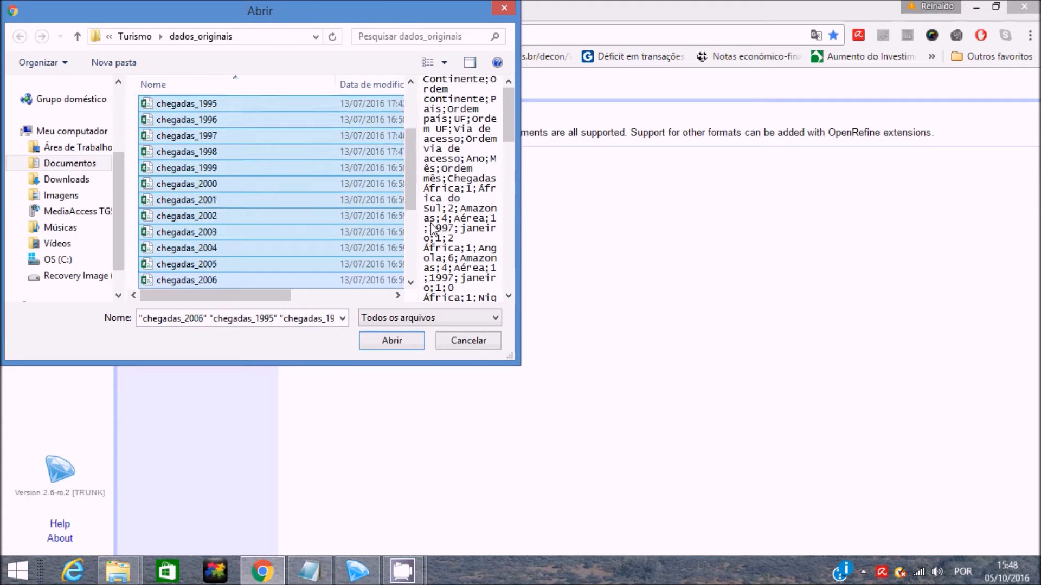
click(388, 346)
click(330, 204)
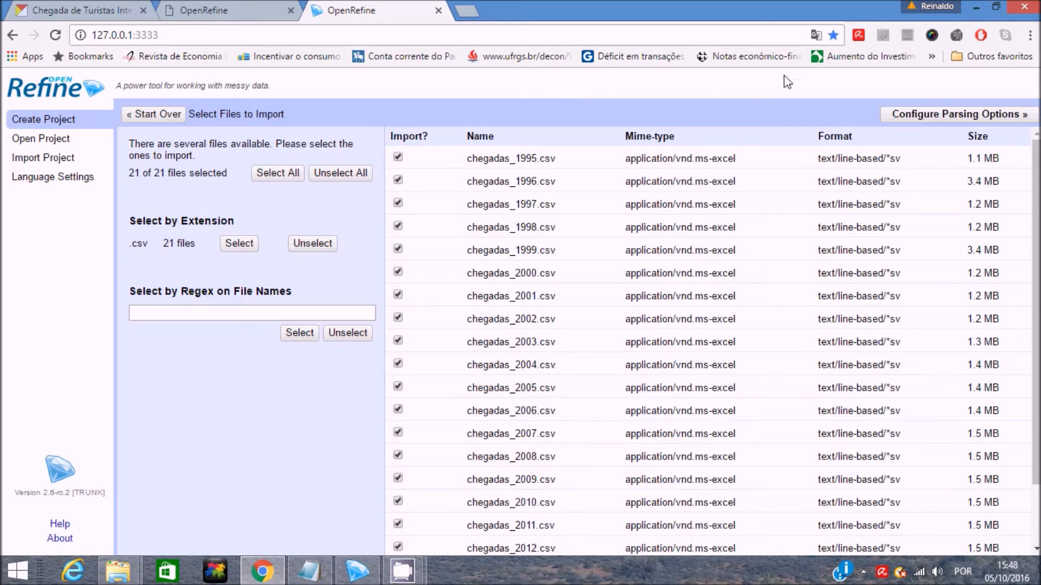
Turn off parsing the next line as column headers for the imported files and create the project.
click(968, 115)
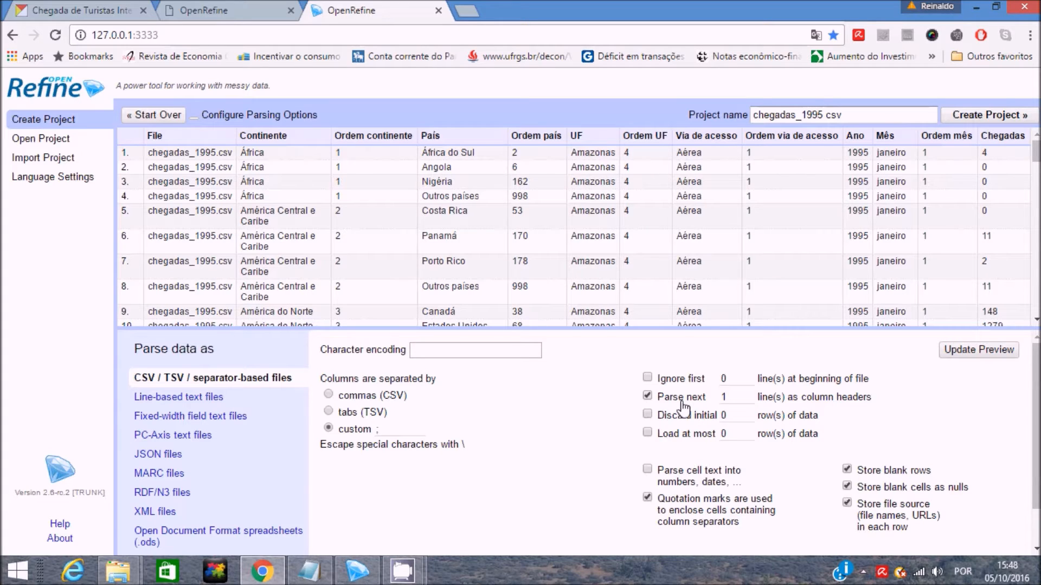
click(648, 396)
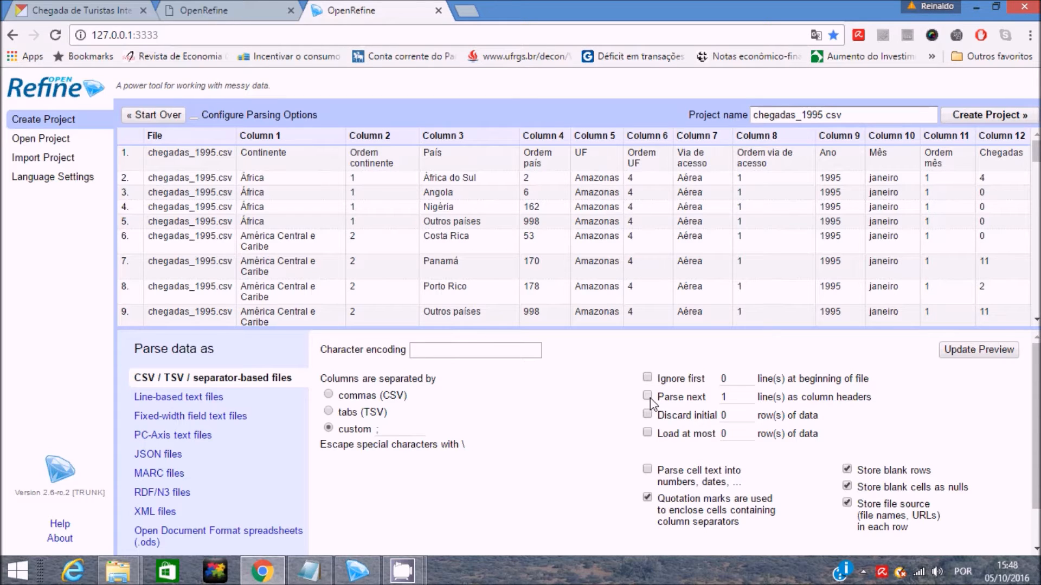
click(998, 124)
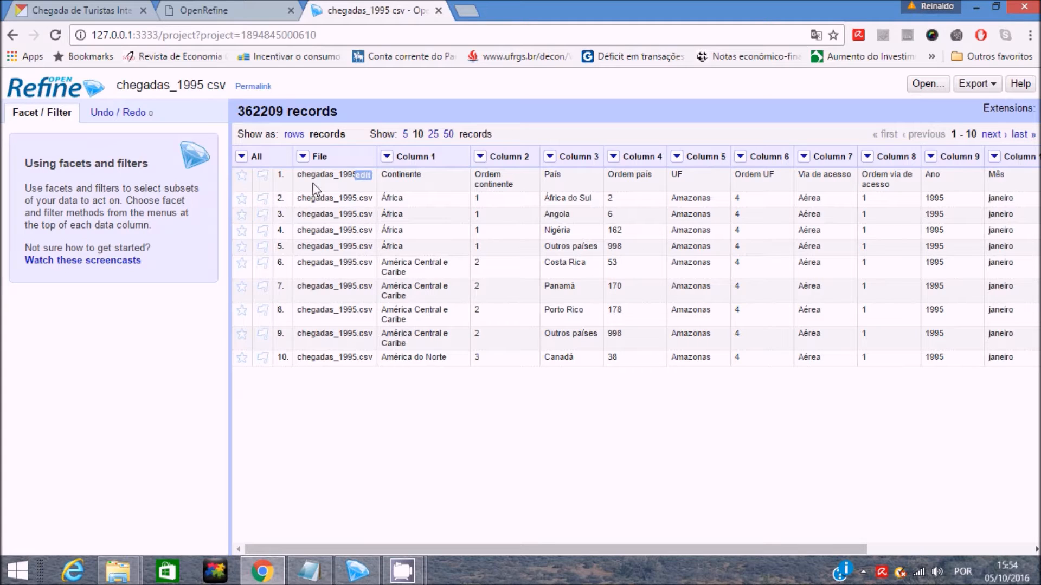
Remove the File column from the project.
click(302, 157)
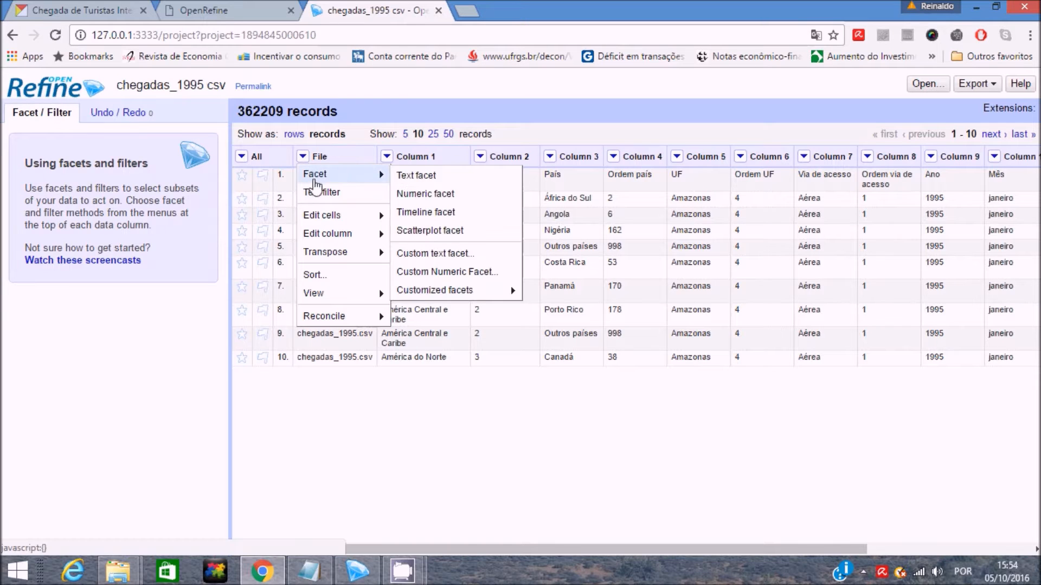
mouse_move(358, 238)
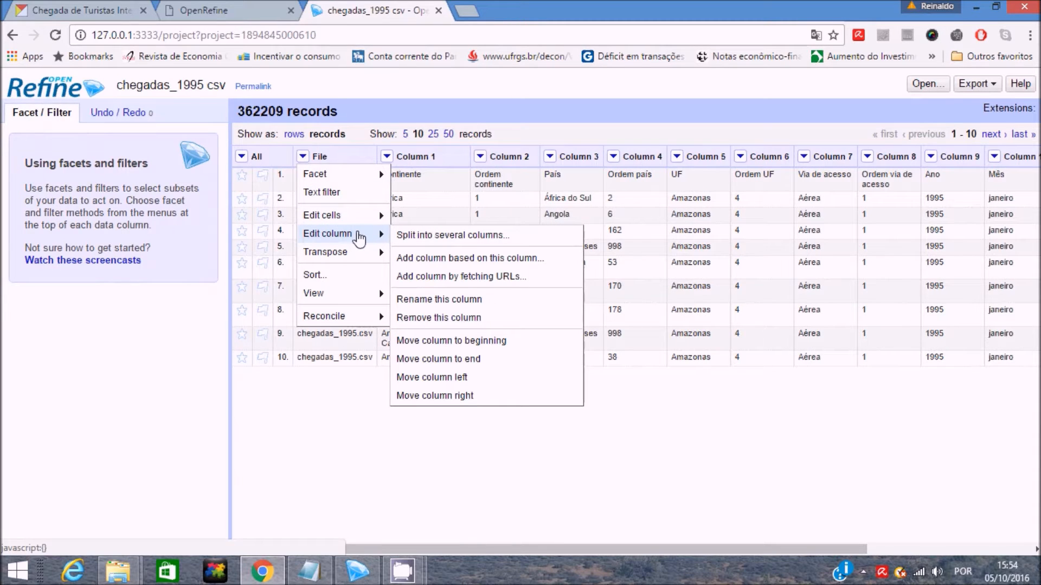
click(453, 319)
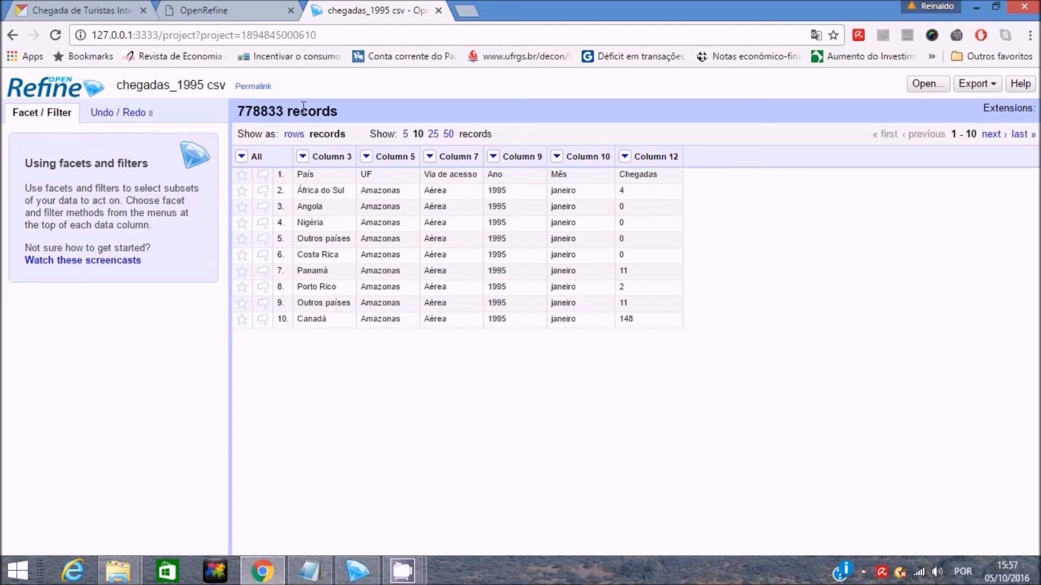
click(302, 157)
mouse_move(355, 234)
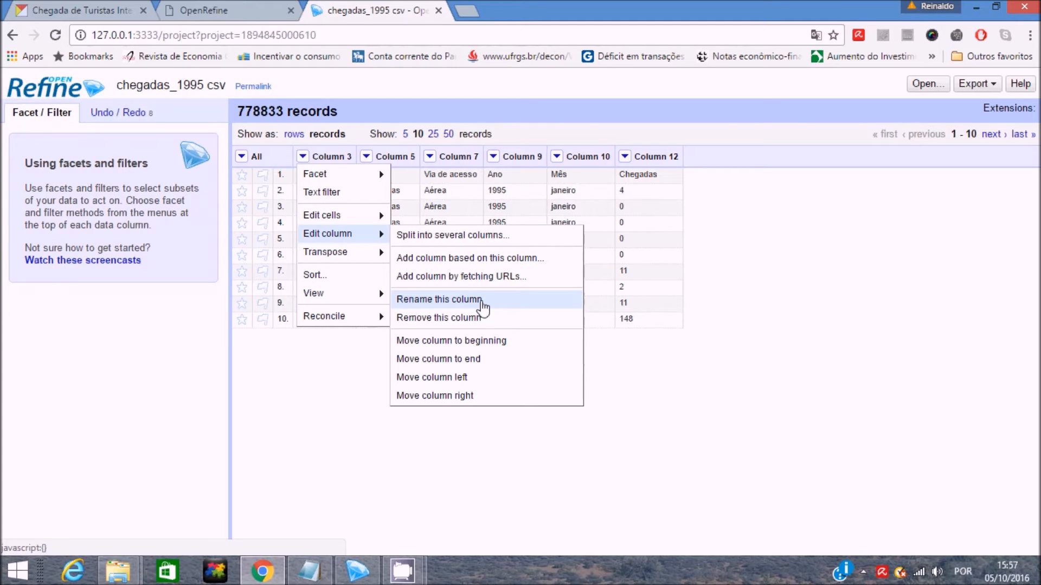
click(482, 303)
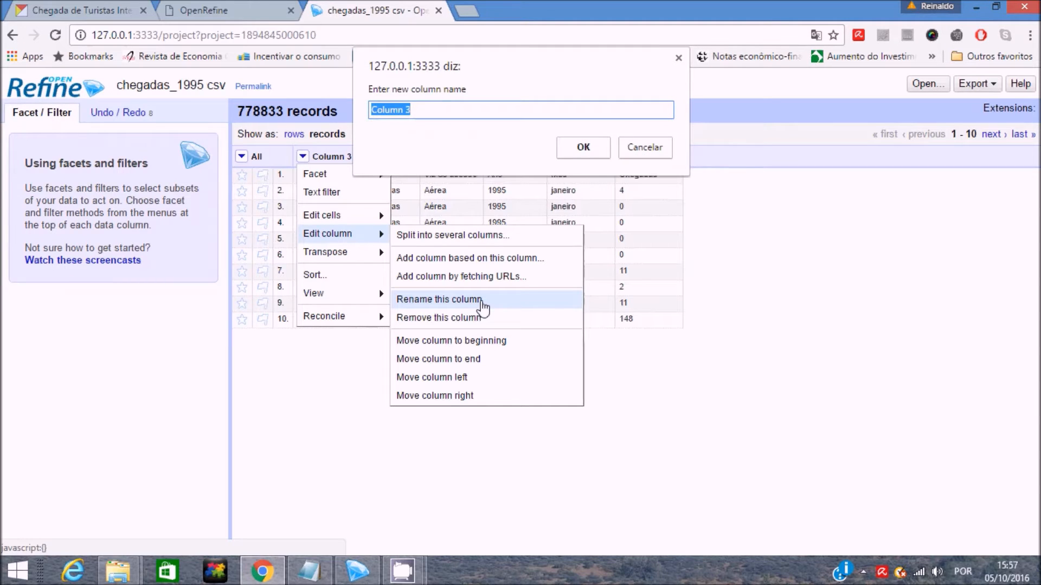
click(645, 155)
Rename the column Column 3 to País.
click(302, 156)
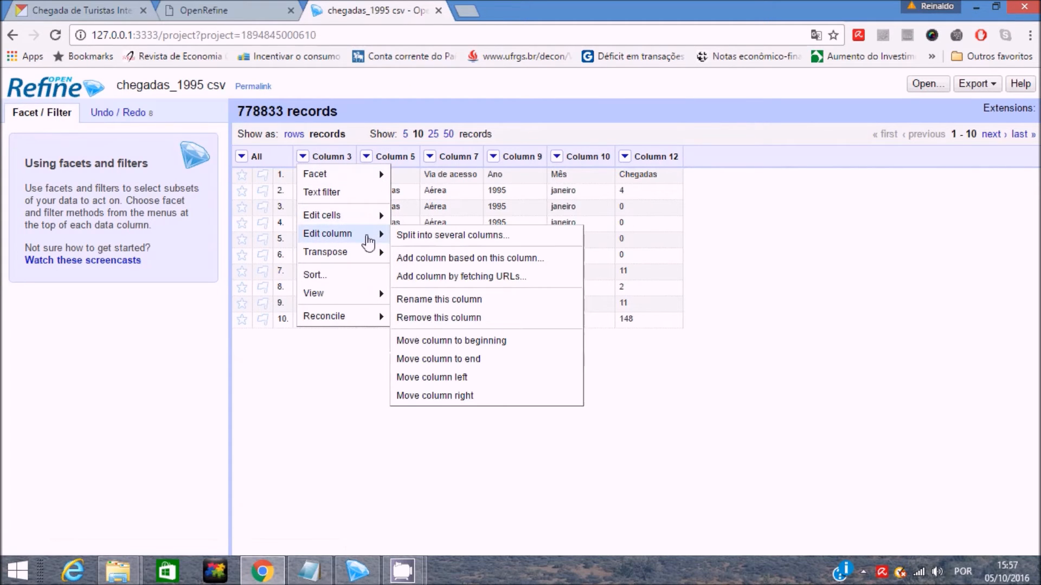
click(484, 305)
text(País)
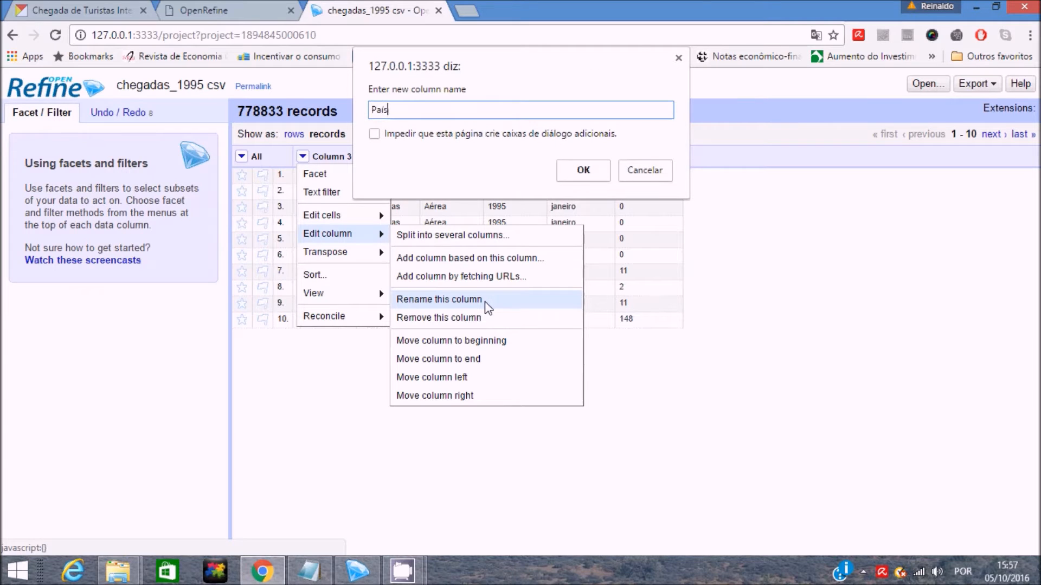
key(Return)
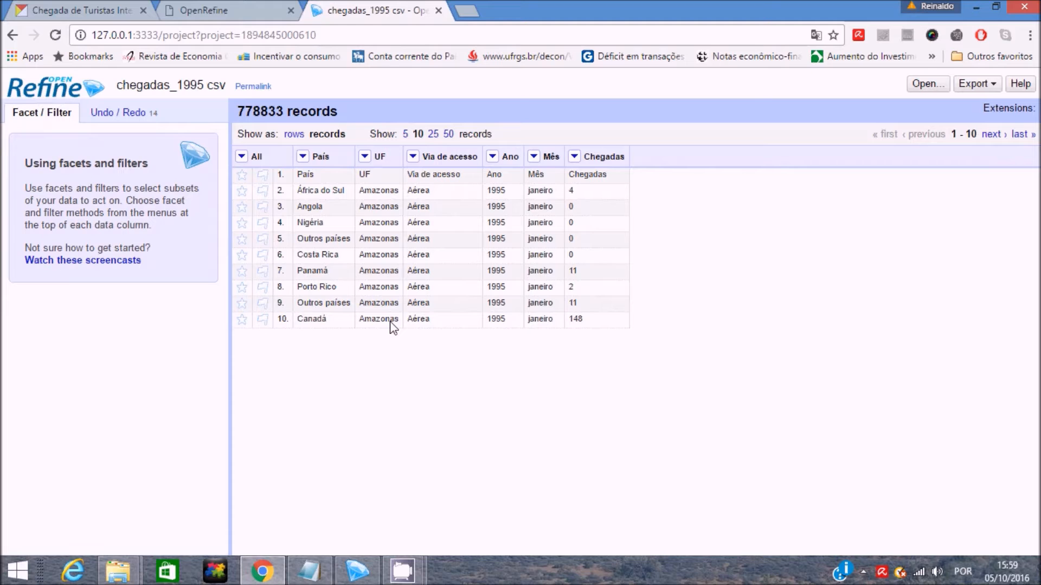
Create a text facet on the País column and look through its list of values.
click(303, 156)
mouse_move(359, 179)
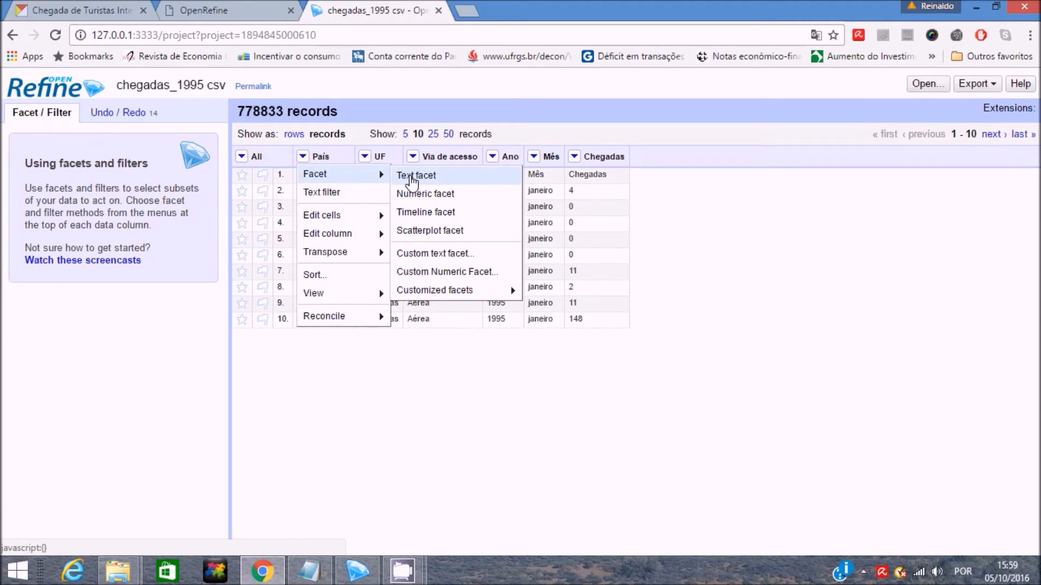
click(412, 176)
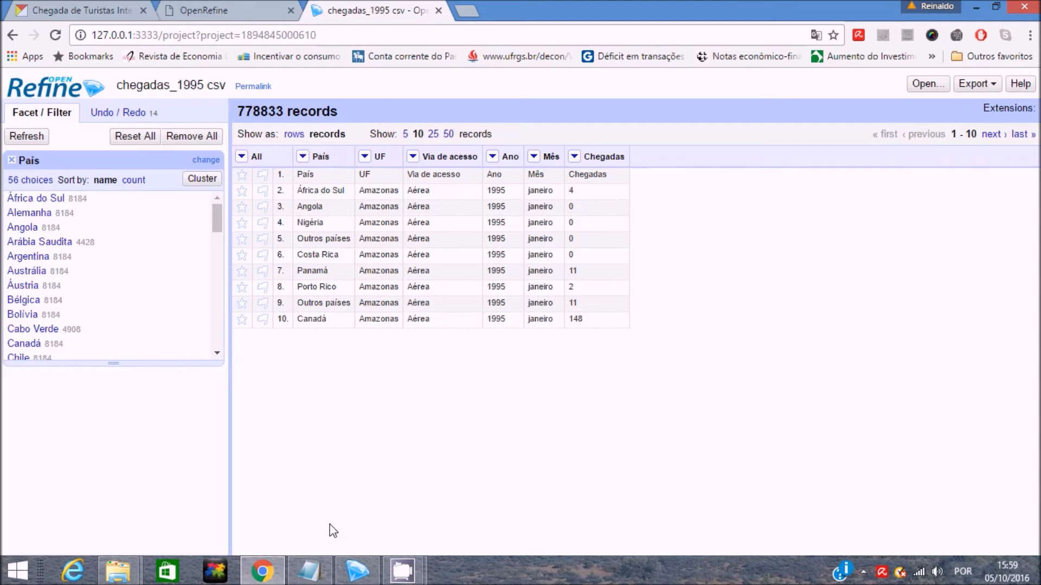
scroll(119, 295, down, 5)
scroll(123, 296, down, 5)
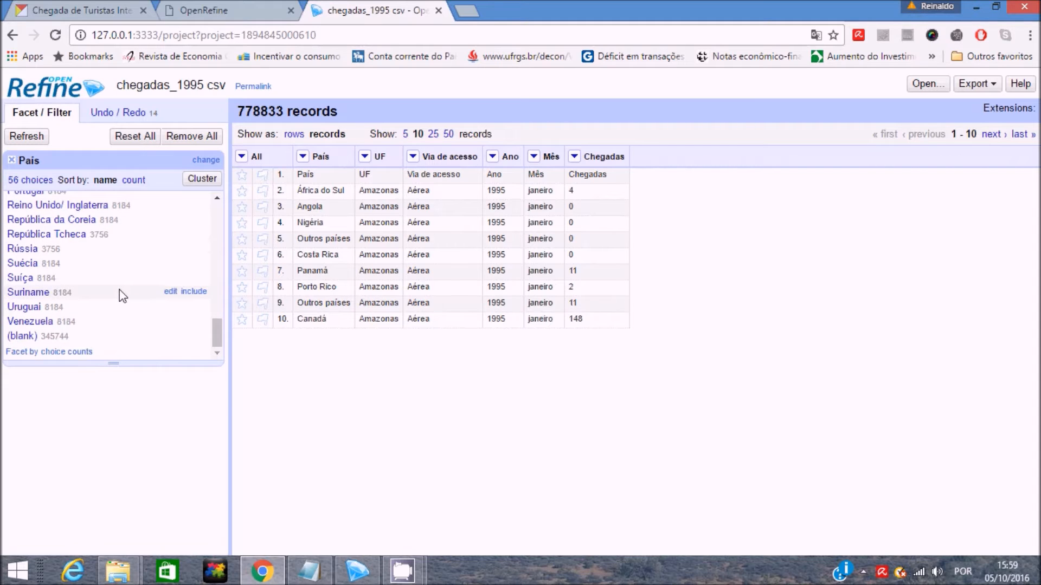
scroll(122, 295, up, 10)
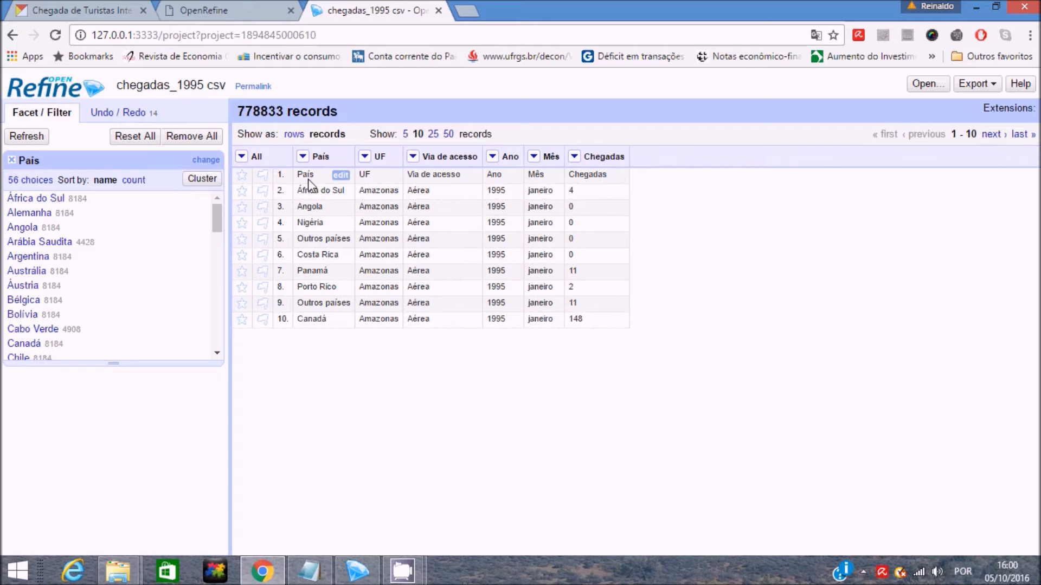
Remove all rows whose País value is the repeated header text "País", and close the facet.
drag(217, 227, 218, 302)
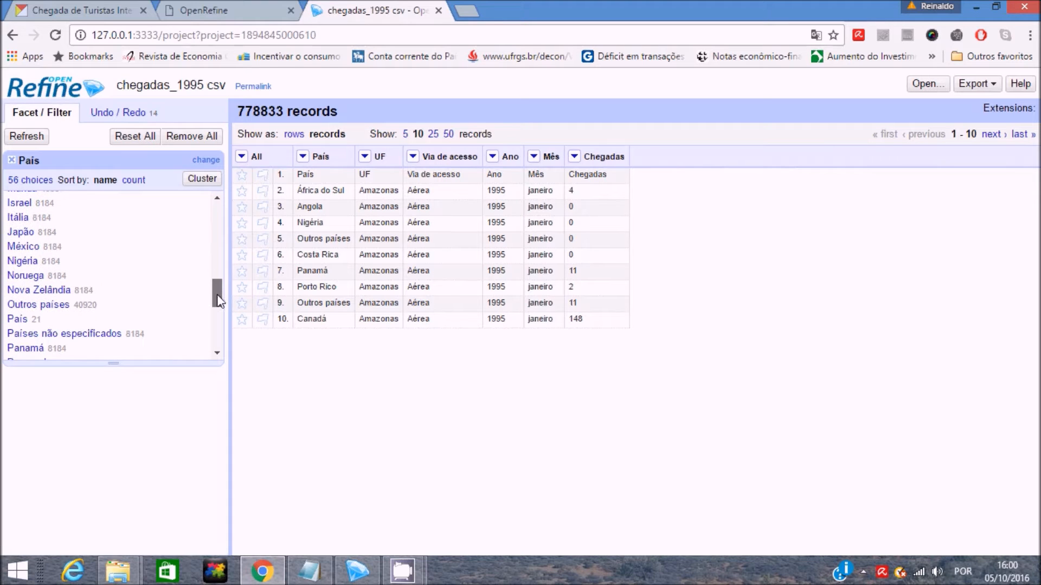
click(19, 321)
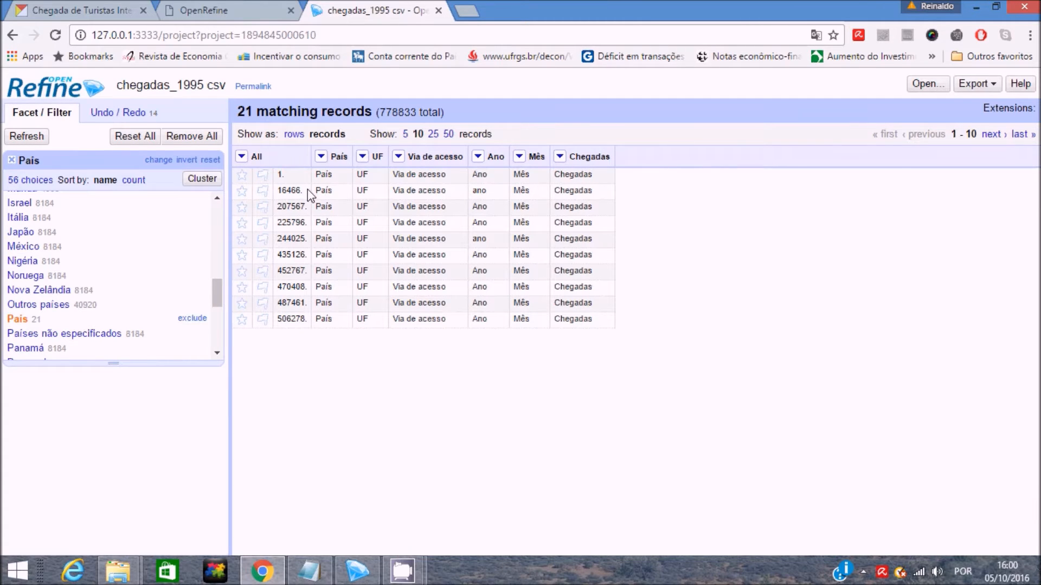
click(241, 156)
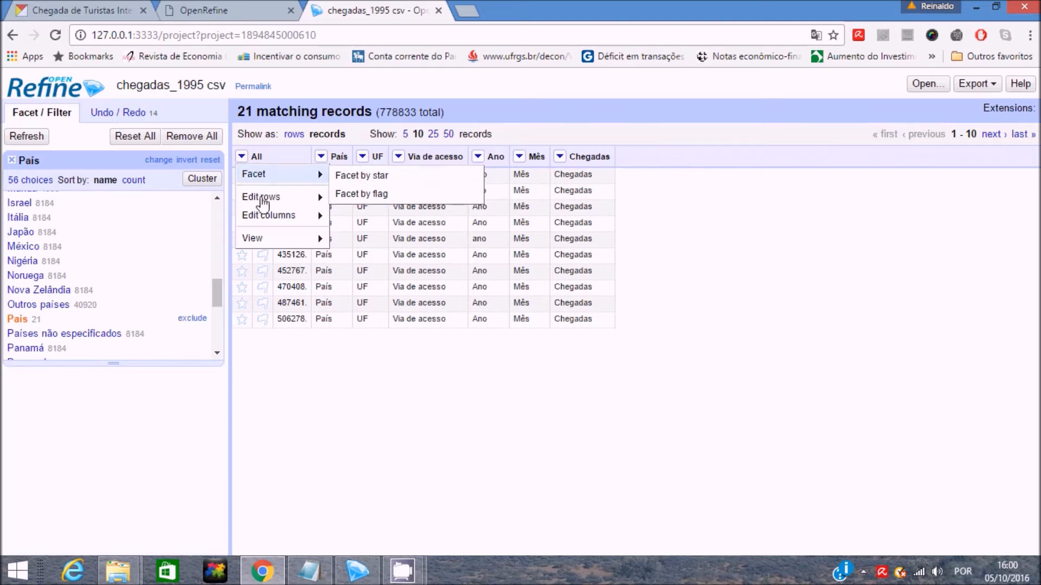
mouse_move(284, 203)
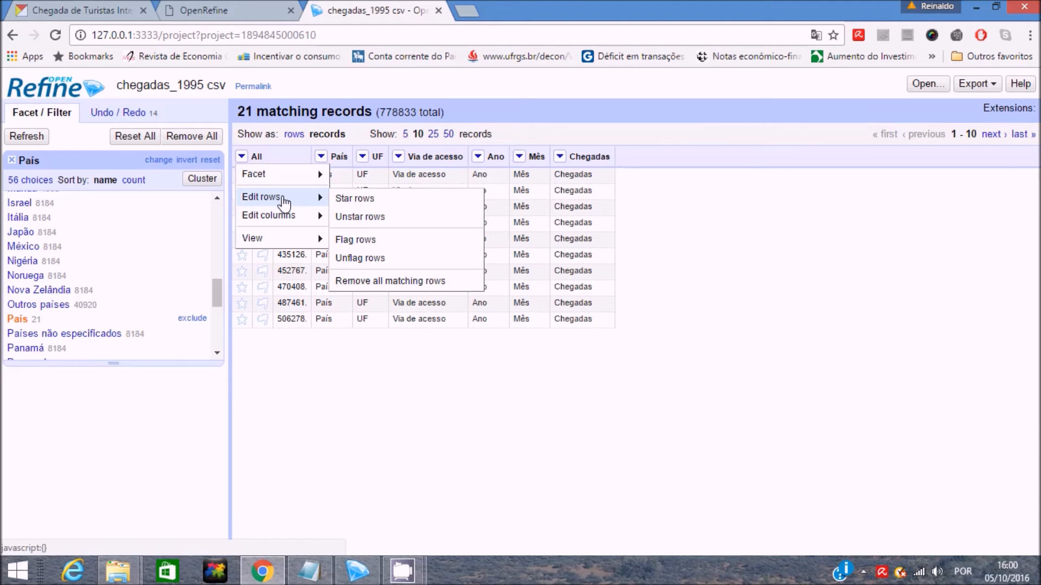
click(425, 286)
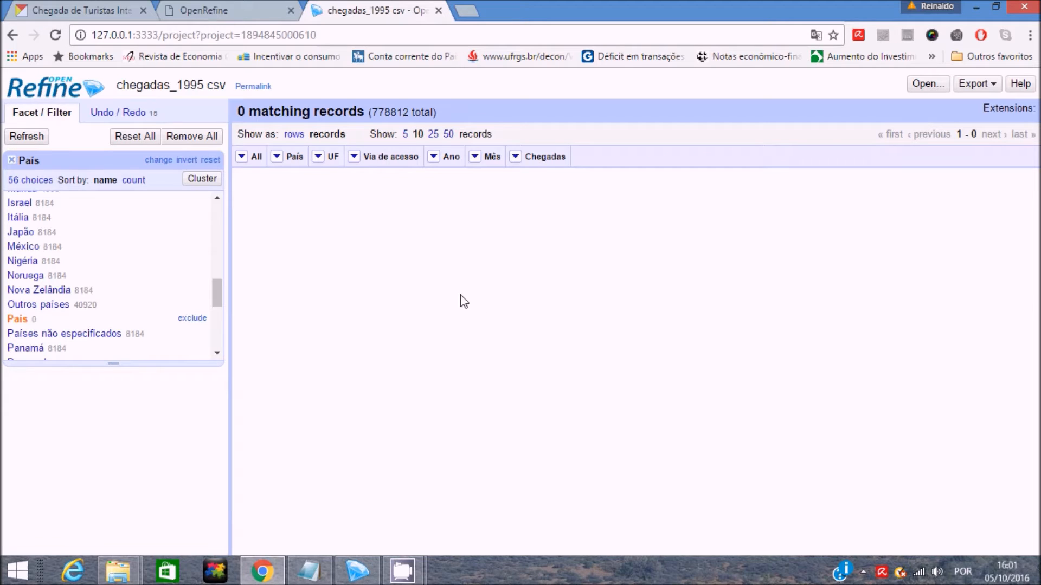
click(17, 319)
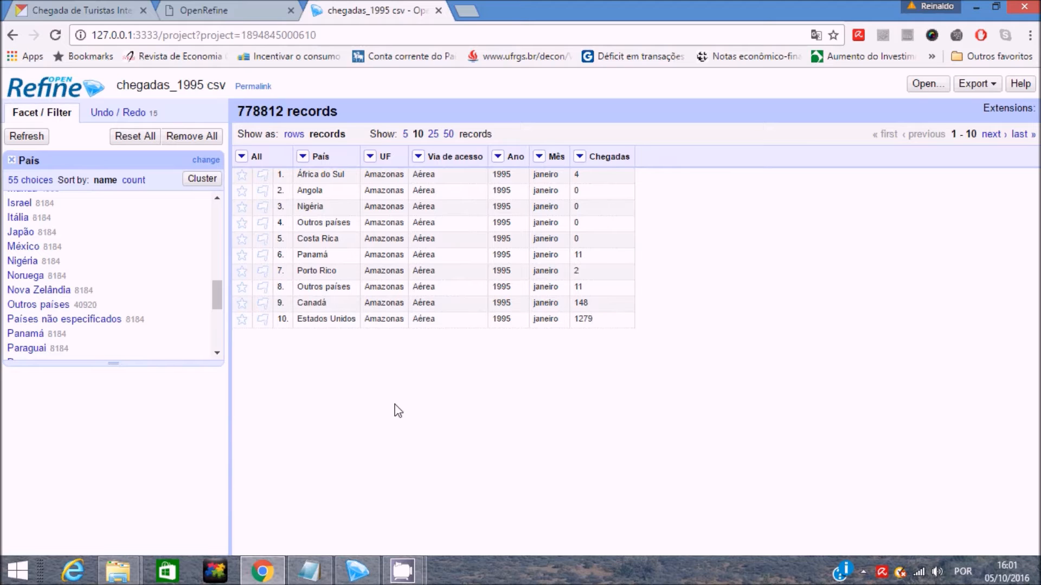
click(11, 160)
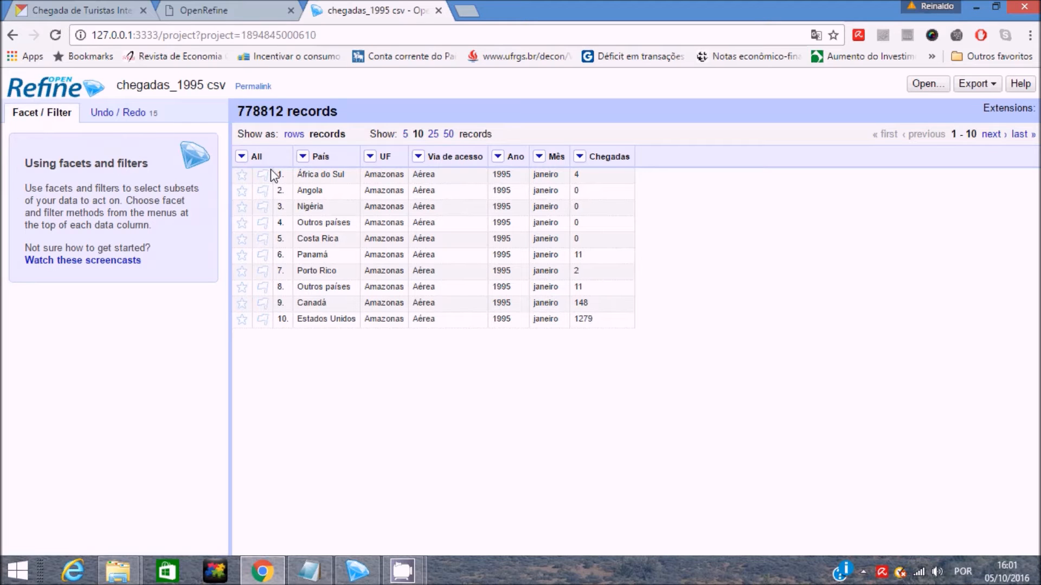
Facet the País column by text again and check its values for clusters with the key collision and nearest neighbor methods.
click(303, 156)
mouse_move(329, 179)
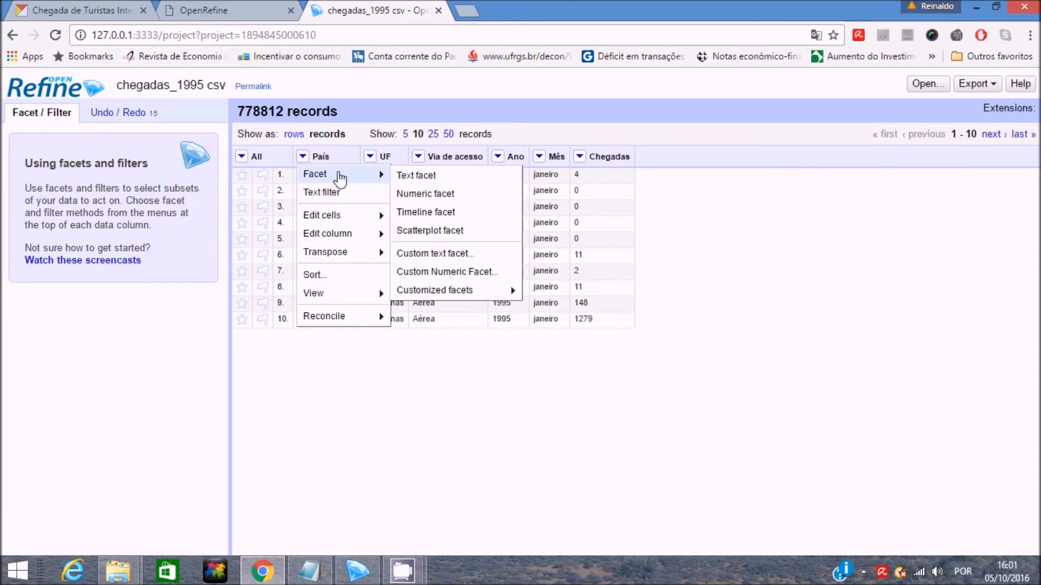
click(449, 176)
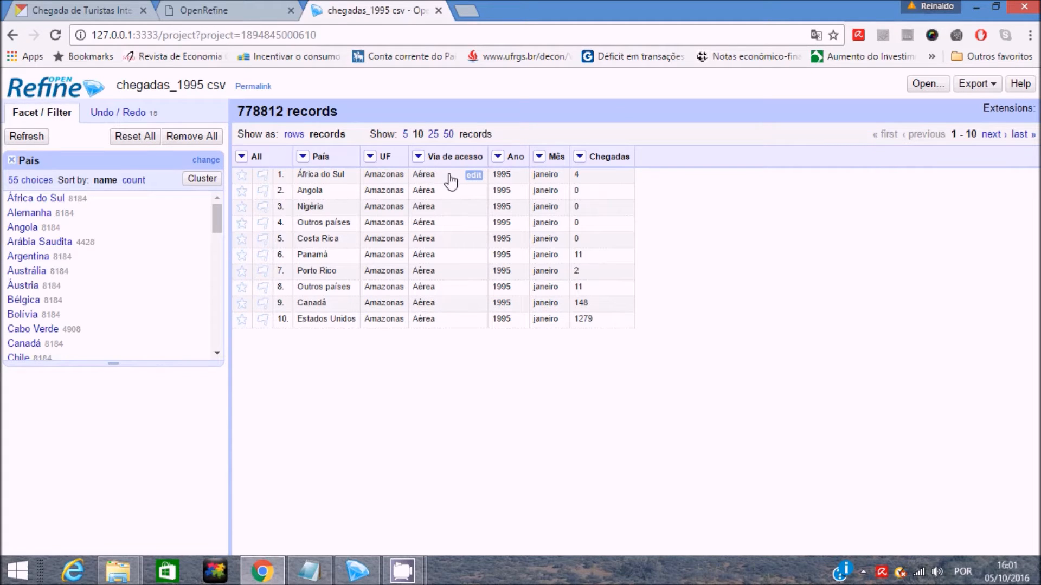
click(202, 178)
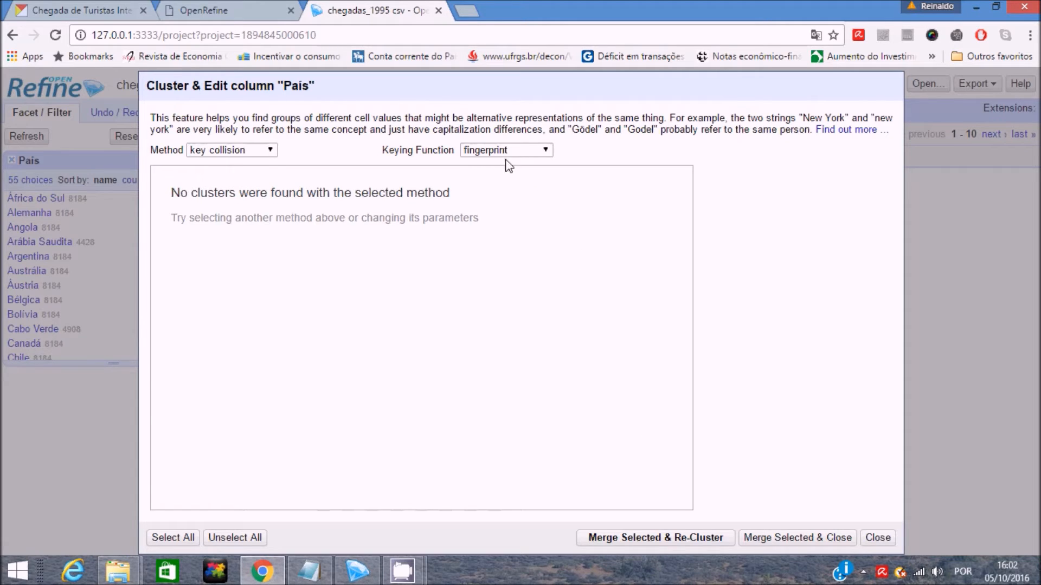
click(269, 152)
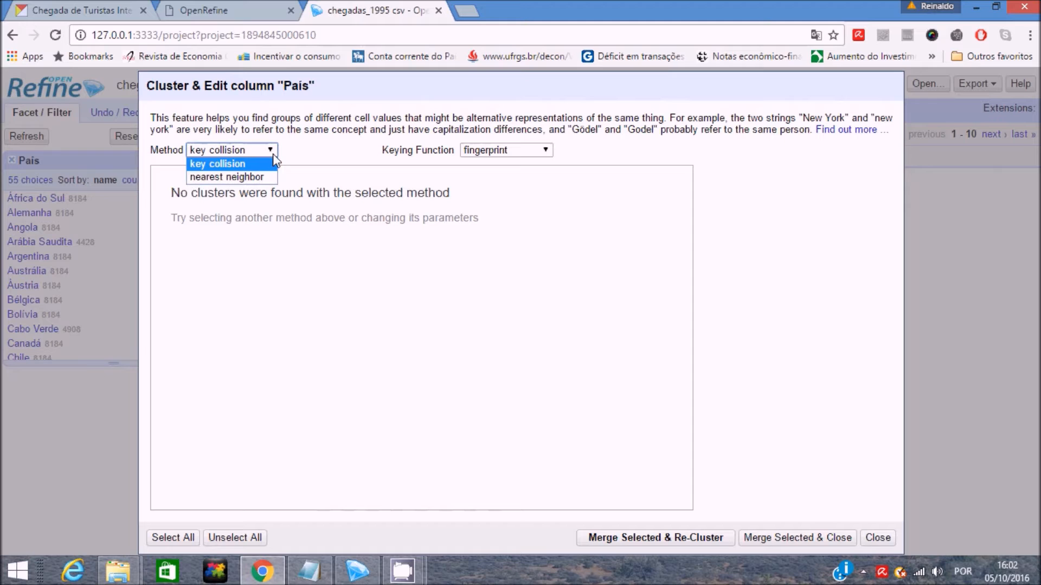
click(255, 177)
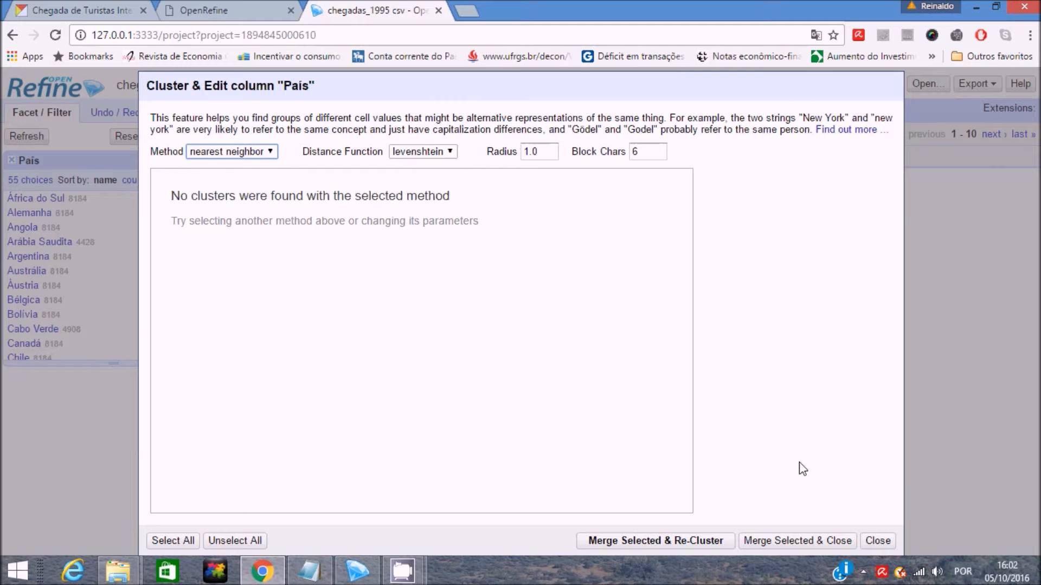
click(877, 541)
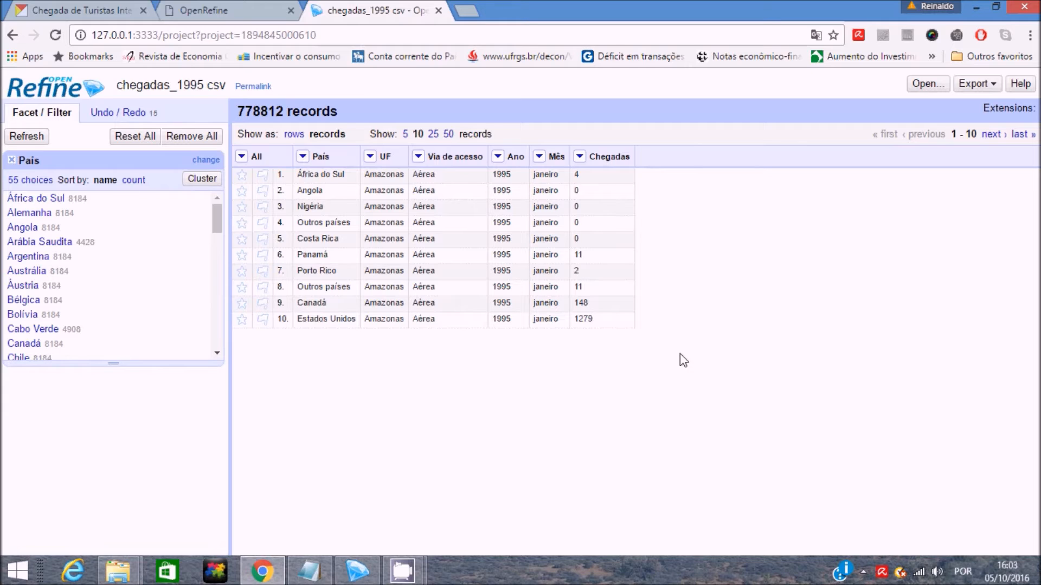
click(11, 159)
Use a text facet on País to isolate the blank rows and remove all of them.
click(302, 157)
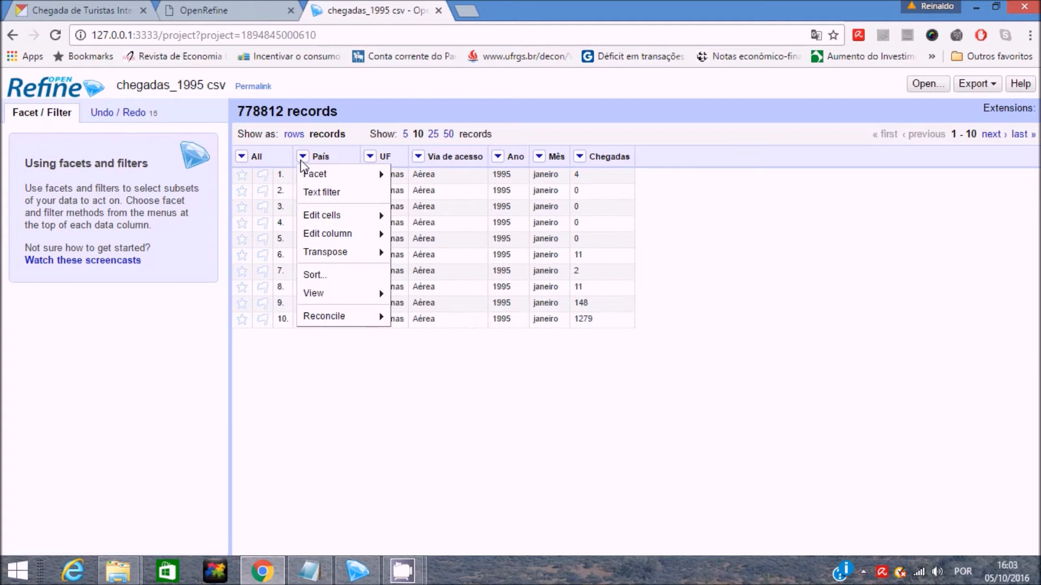
mouse_move(311, 175)
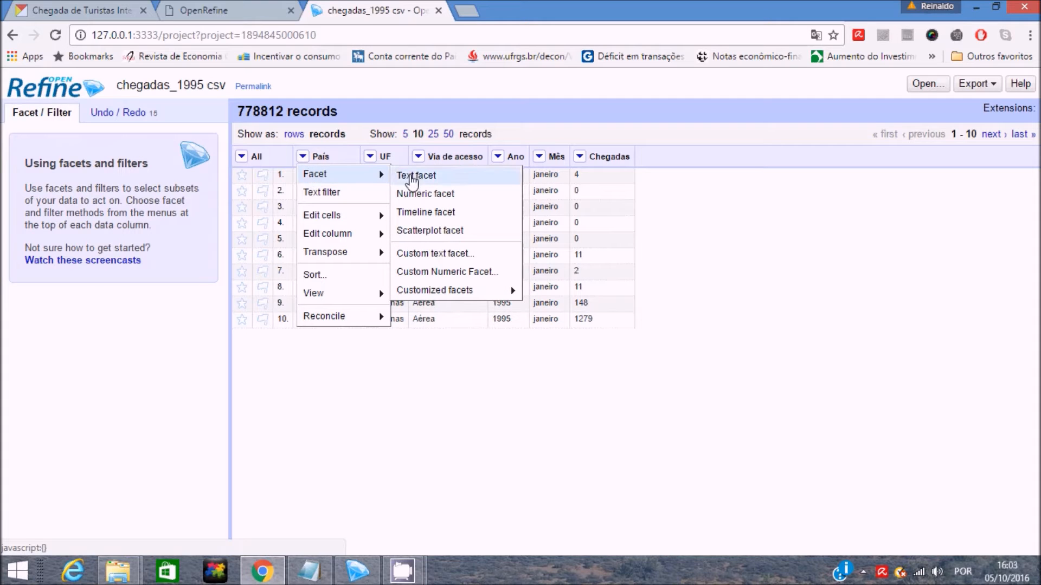
click(410, 174)
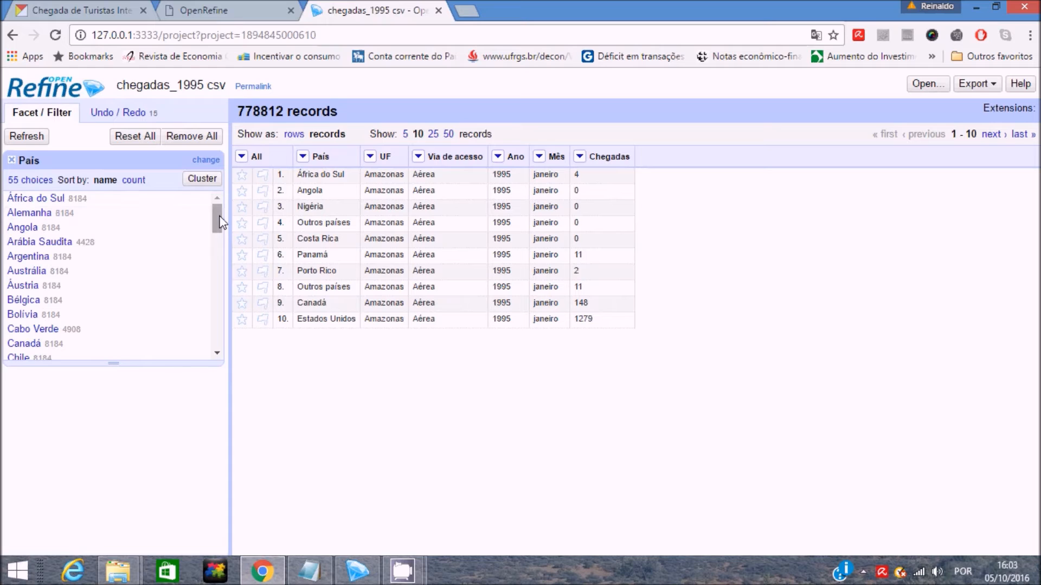
drag(219, 222, 220, 356)
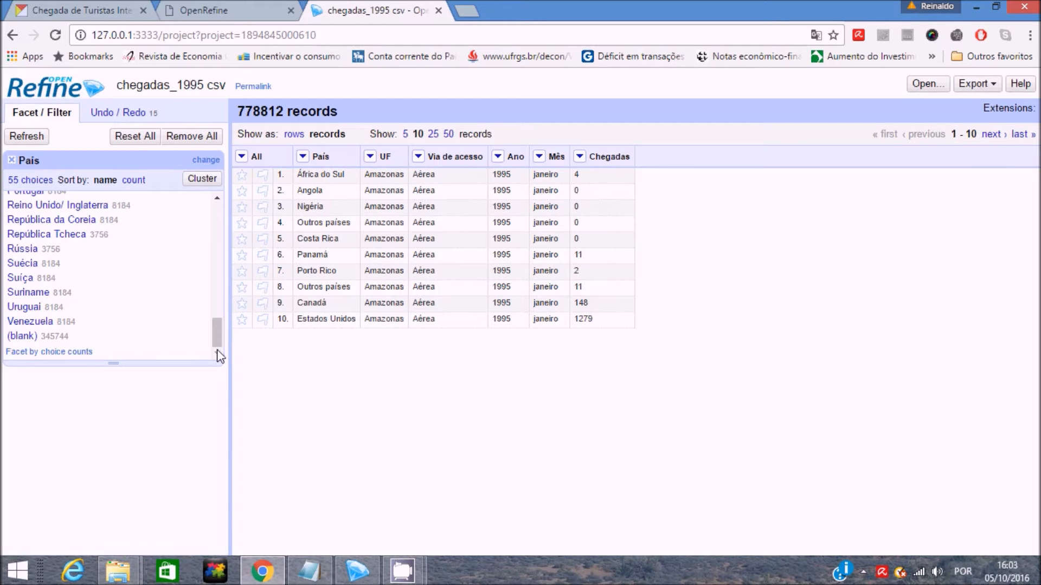
click(22, 336)
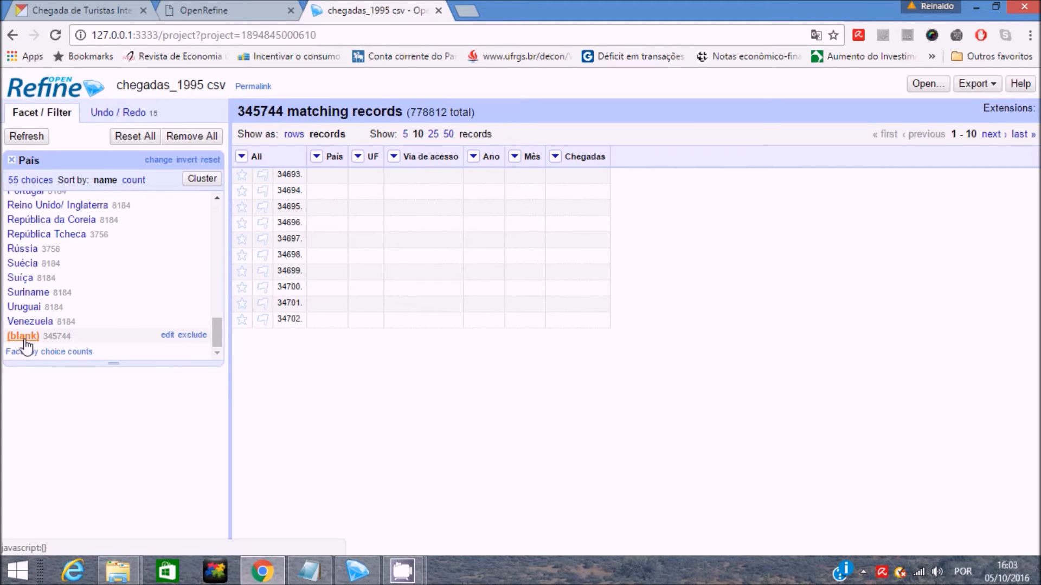
click(241, 157)
mouse_move(278, 202)
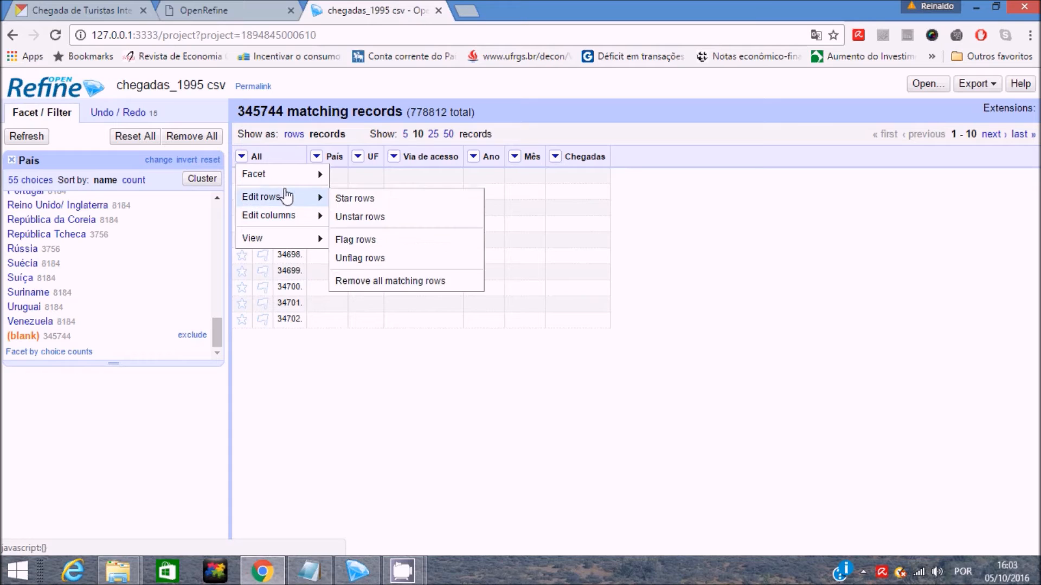
click(394, 280)
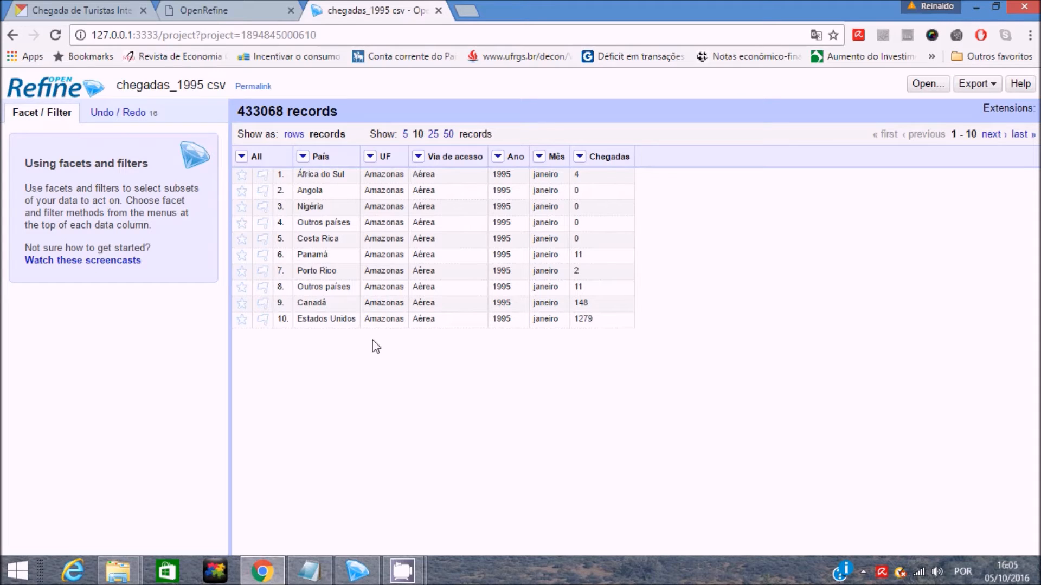
Create a fresh text facet on the País column of the cleaned data.
click(302, 157)
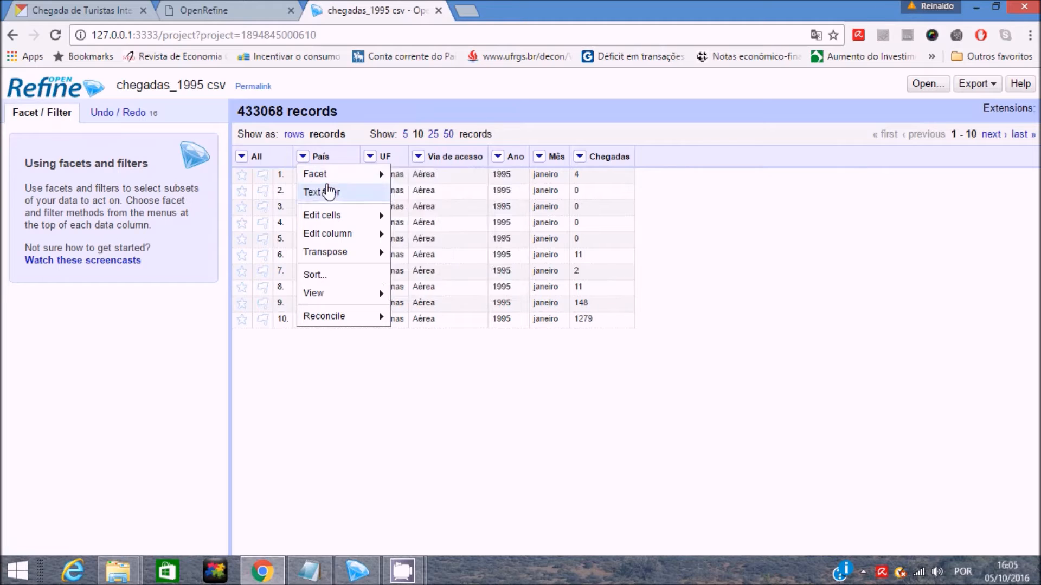
mouse_move(325, 173)
click(406, 174)
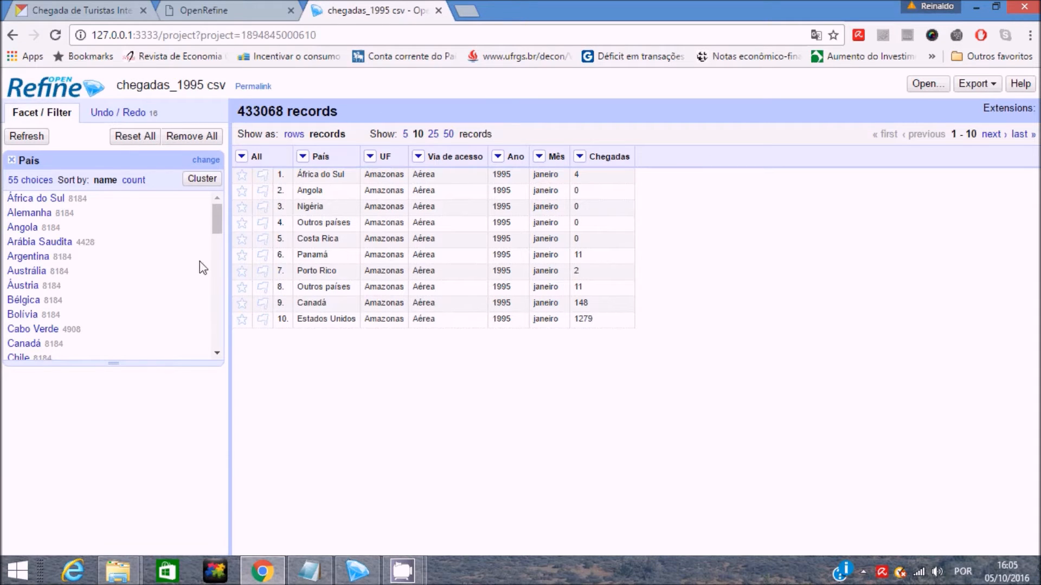
Change the País value "Reino Unido/ Inglaterra" to "Reino Unido" in all its rows through the facet.
scroll(136, 251, down, 3)
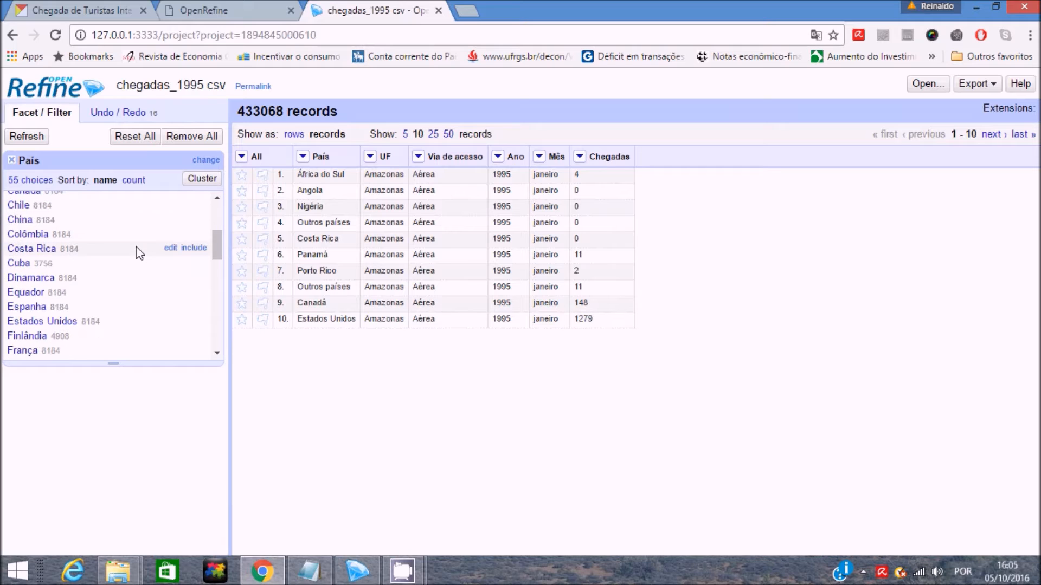
scroll(140, 253, down, 10)
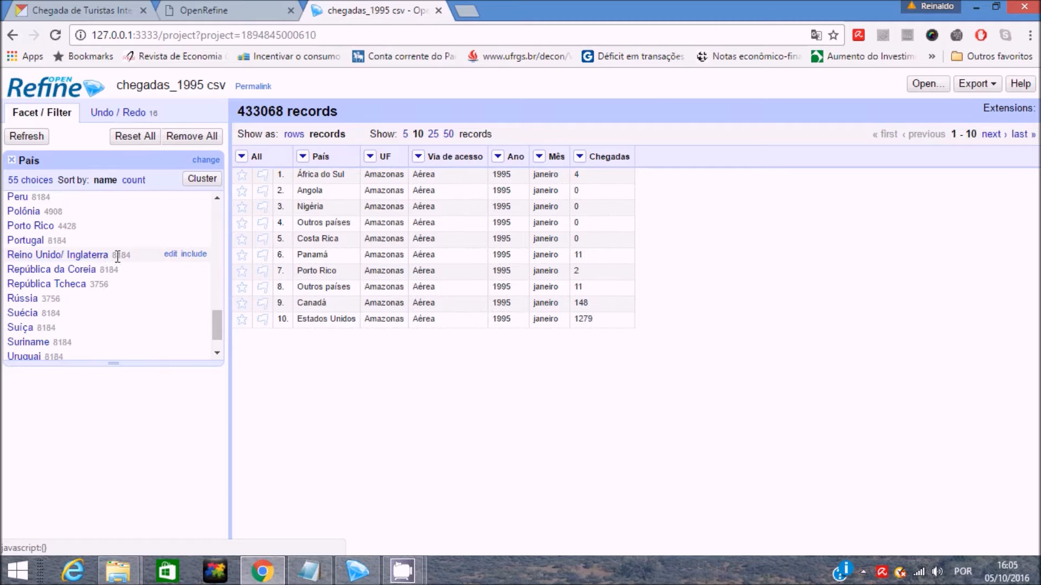
click(170, 255)
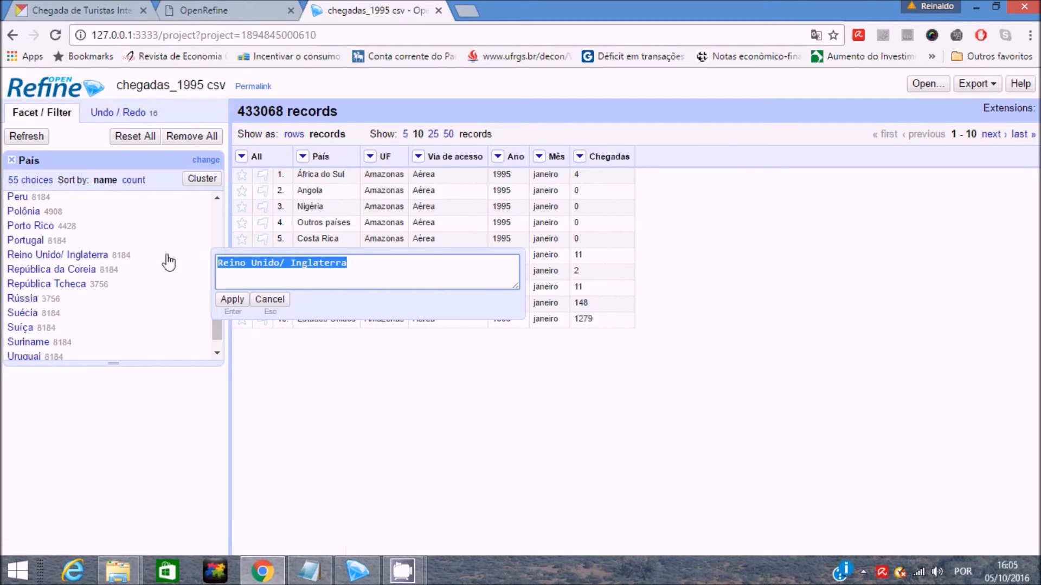
key(End)
key(BackSpace)
key(BackSpace)
key(BackSpace)
key(BackSpace)
key(BackSpace)
key(BackSpace)
key(BackSpace)
key(BackSpace)
key(BackSpace)
key(BackSpace)
key(BackSpace)
key(BackSpace)
key(BackSpace)
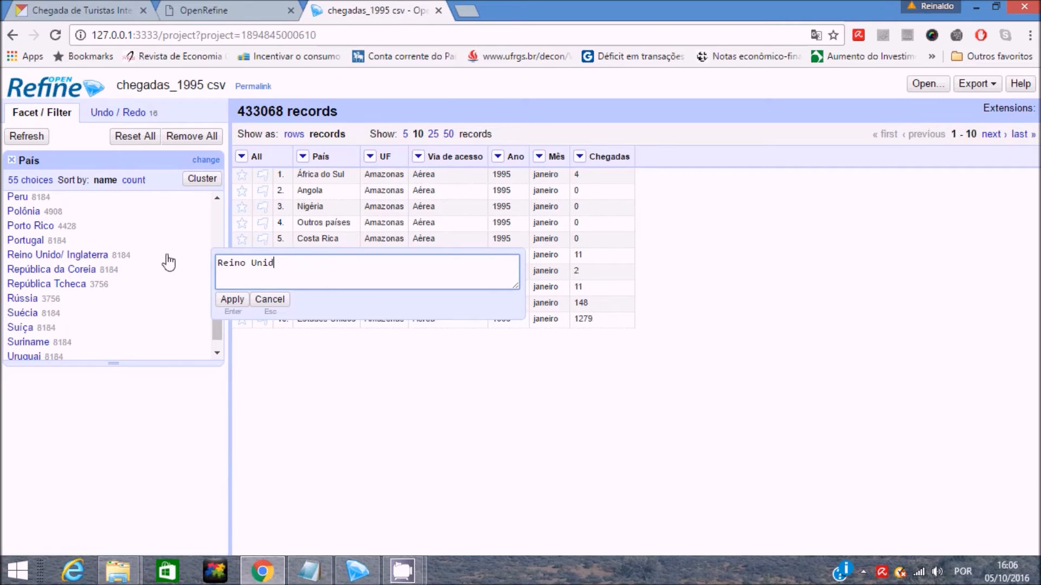
text(o)
click(233, 302)
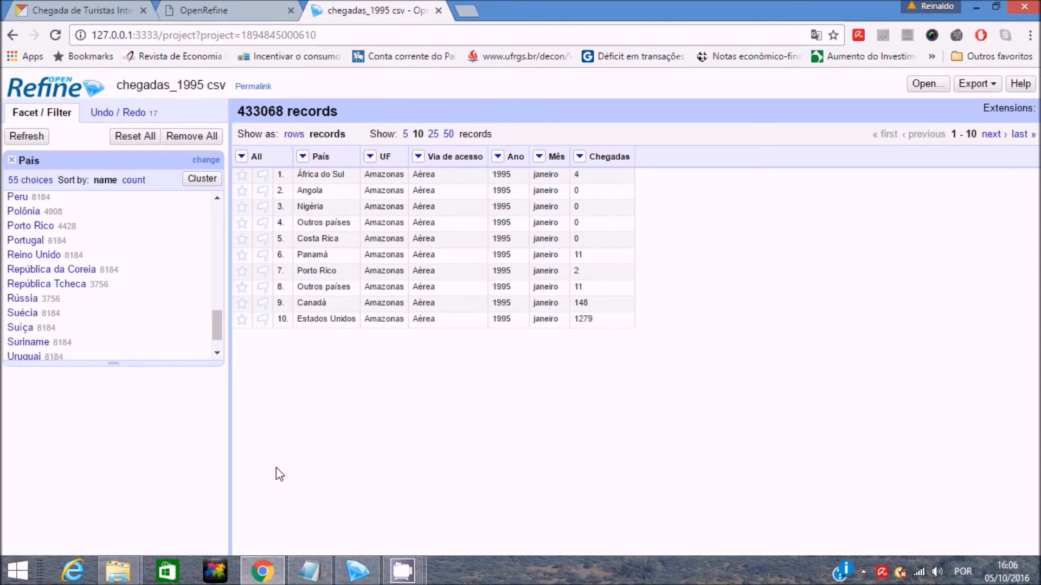
scroll(123, 302, down, 1)
scroll(128, 305, up, 4)
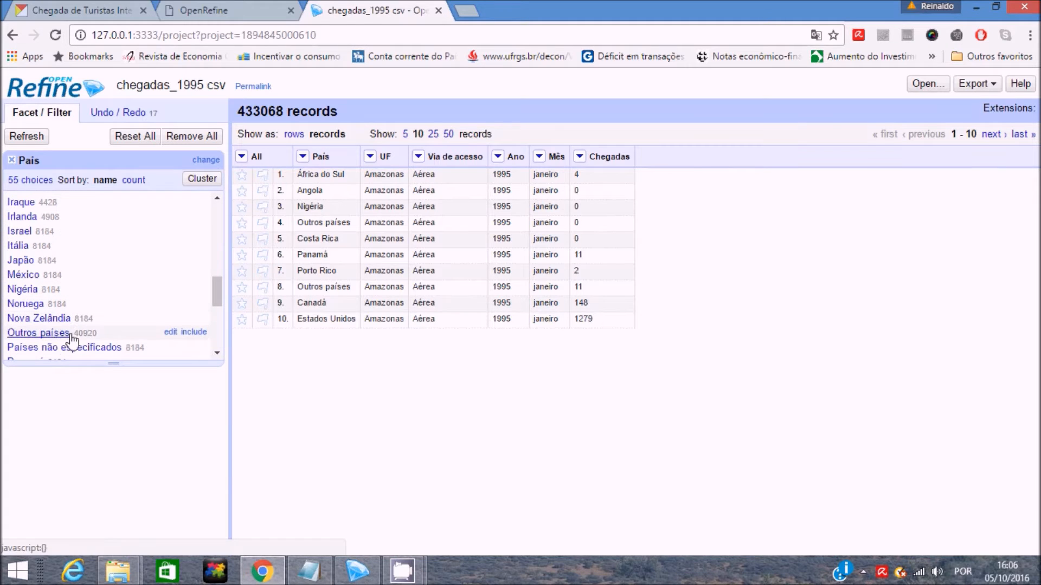
Remove all rows whose País value is "Outros países" or "Países não especificados" using the facet.
scroll(109, 309, down, 2)
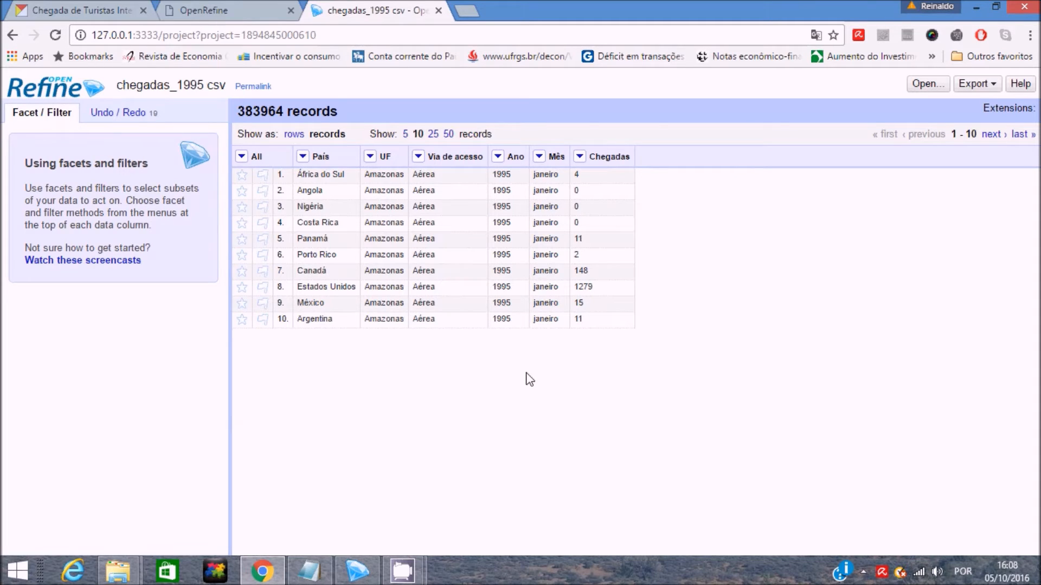
Facet the Chegadas column by text and remove all rows whose value is 0 or blank.
click(578, 158)
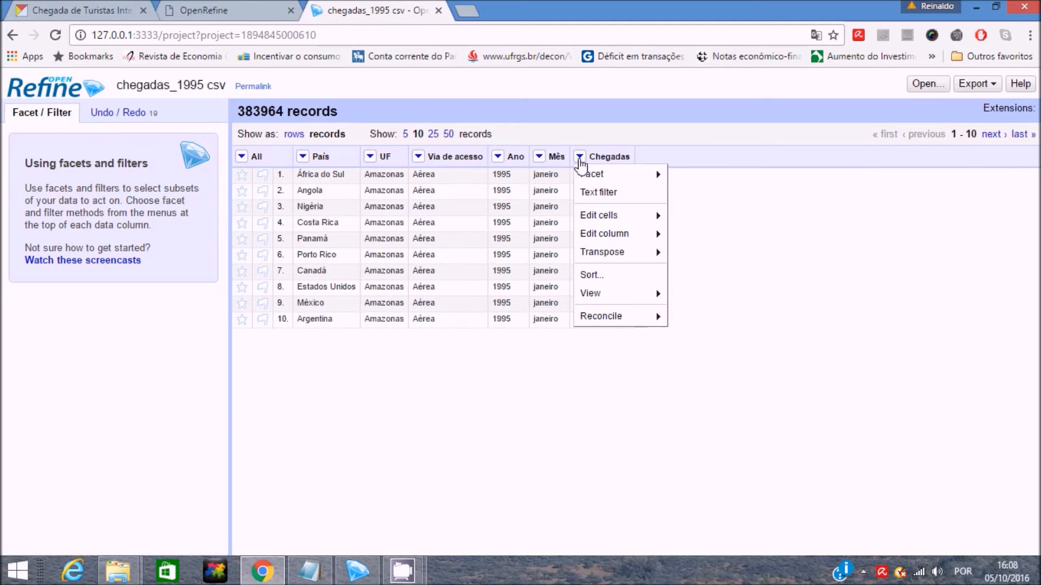
mouse_move(589, 173)
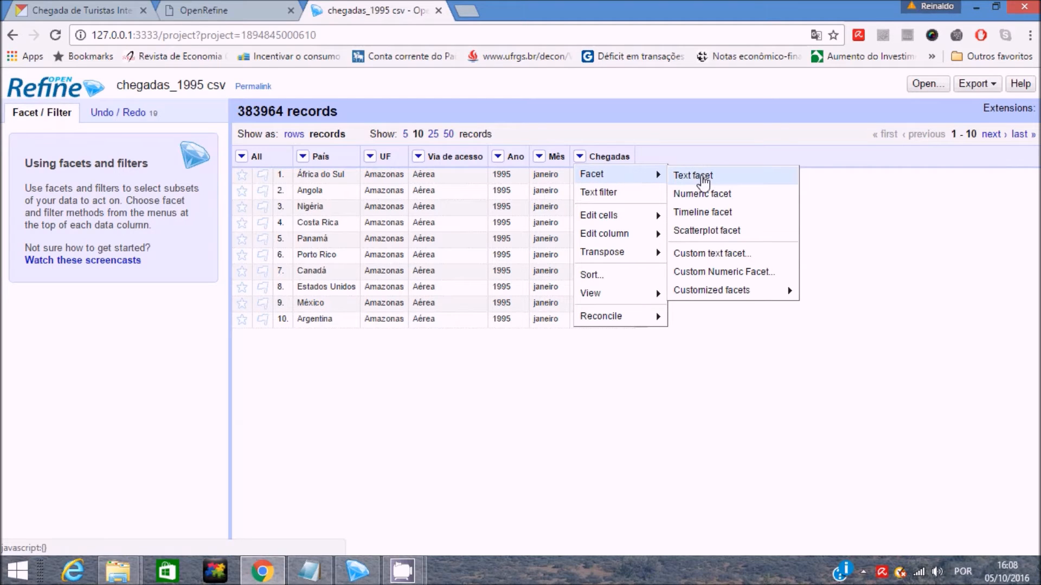
click(703, 179)
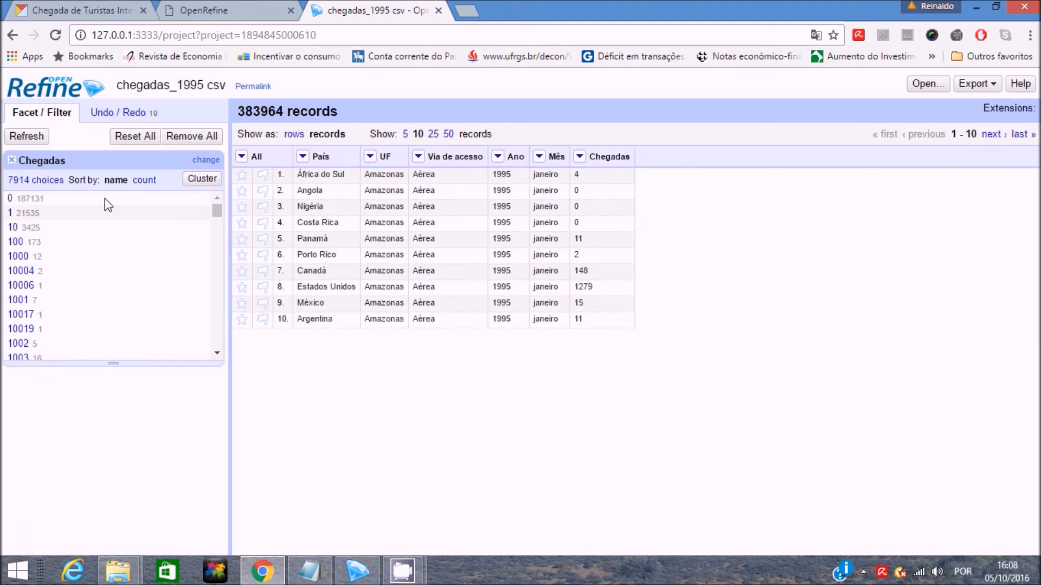
click(9, 199)
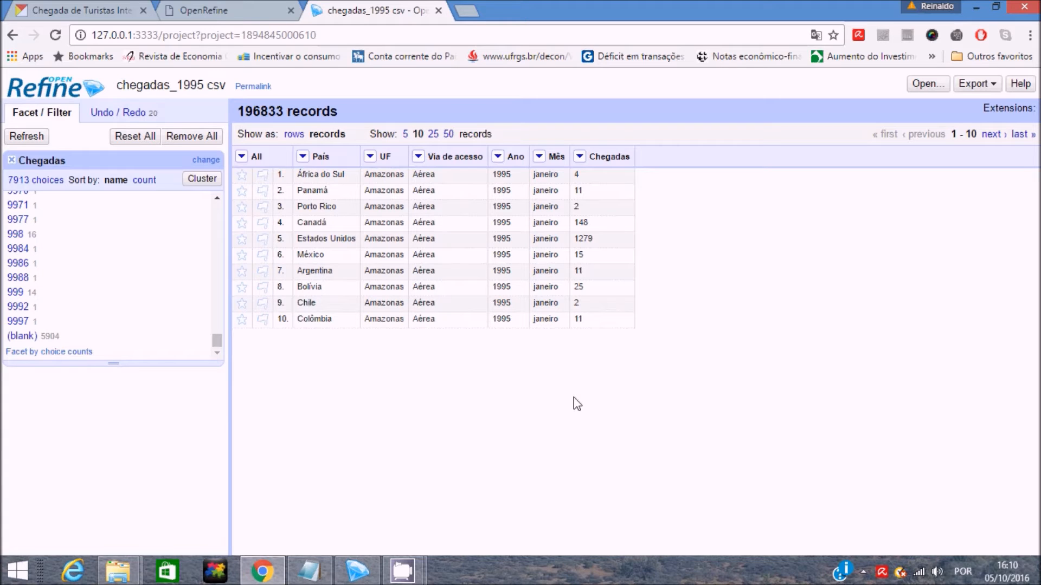
click(20, 337)
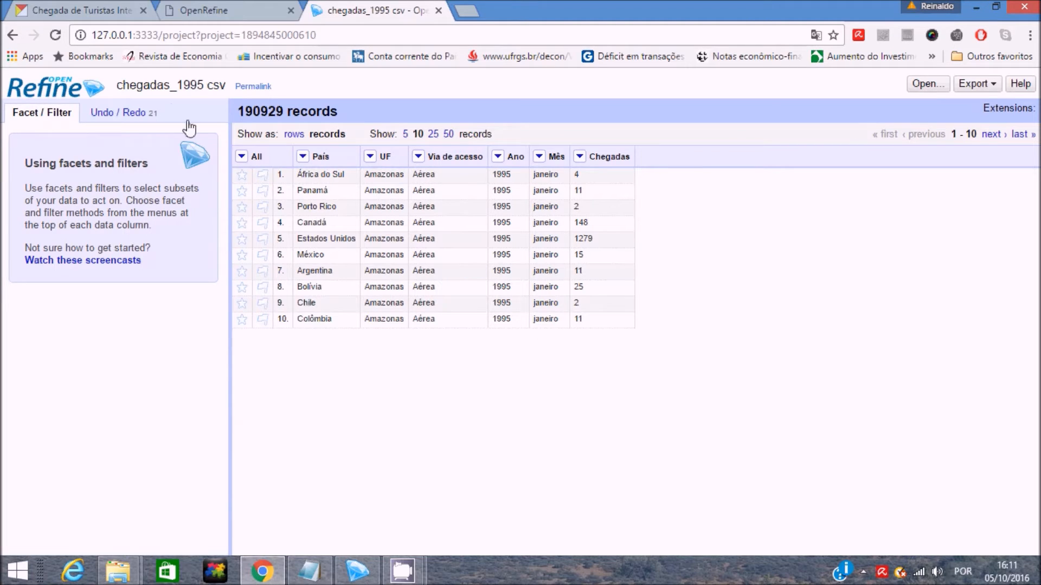
Rename the project turismo_chegadas_1995_2015 and export it as comma-separated values.
click(186, 85)
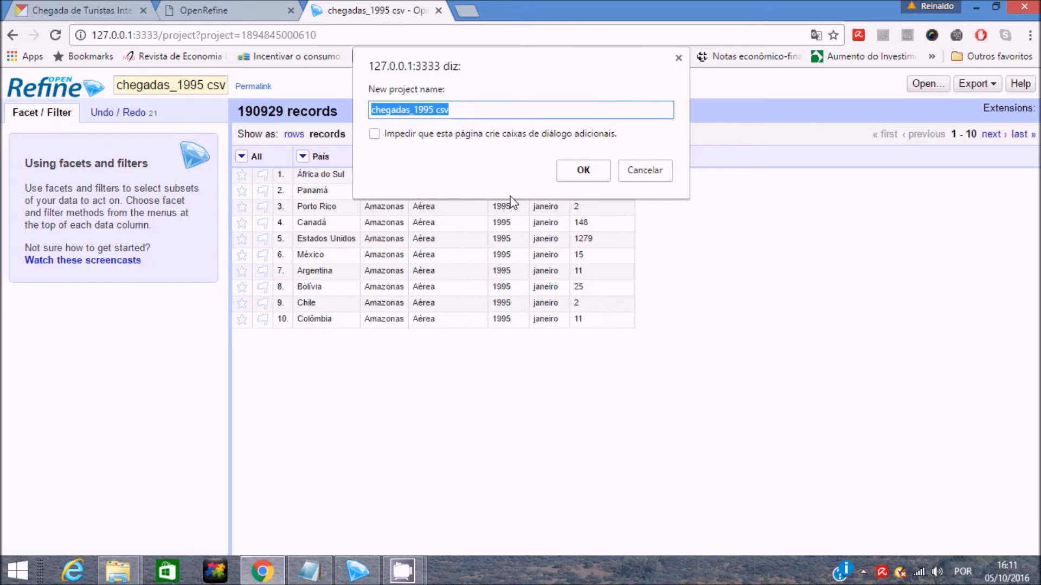
text(turismo_)
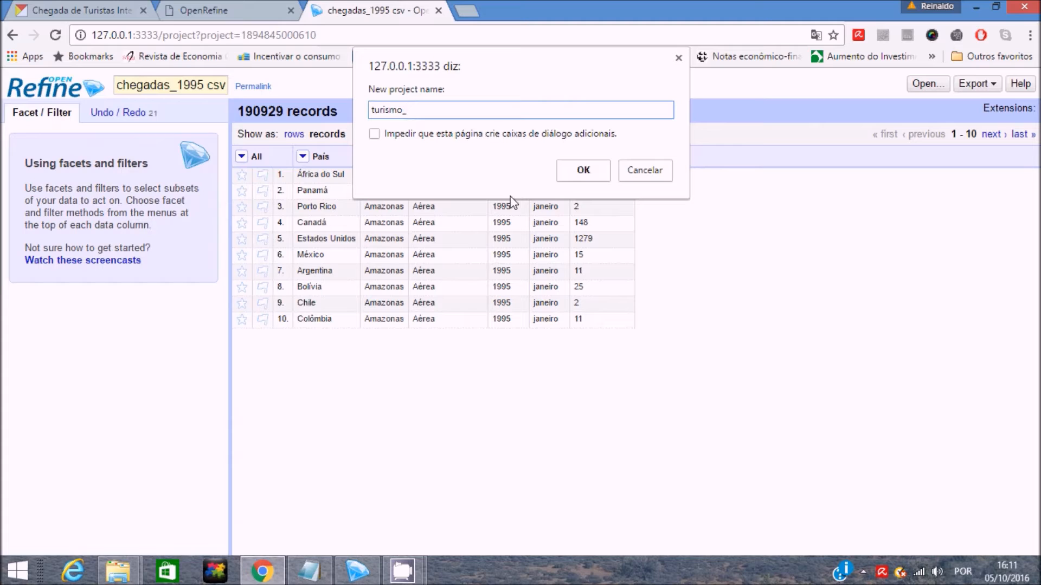
text(chegadas_1995_201)
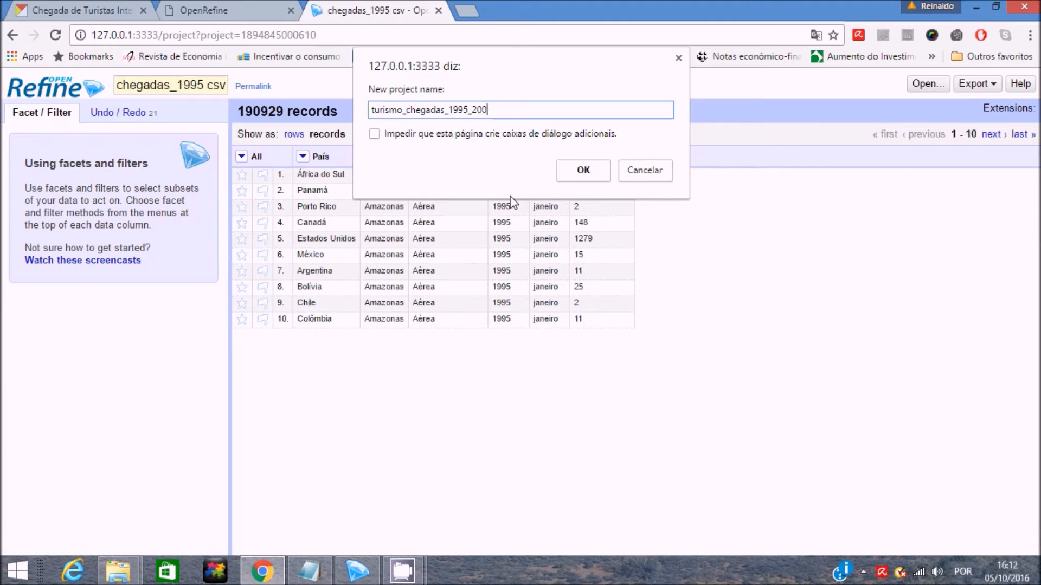
text(5)
click(600, 174)
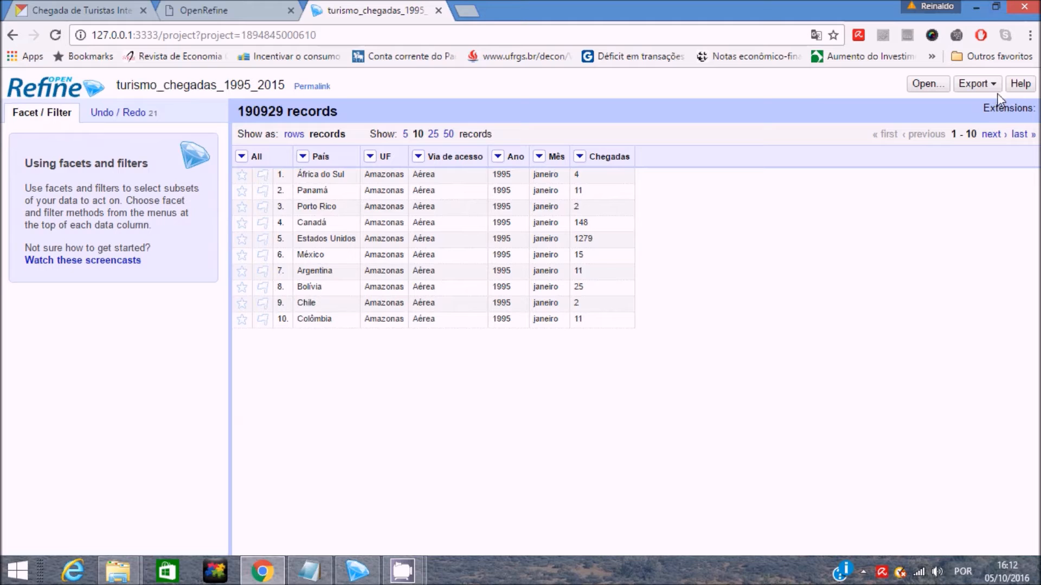
click(975, 84)
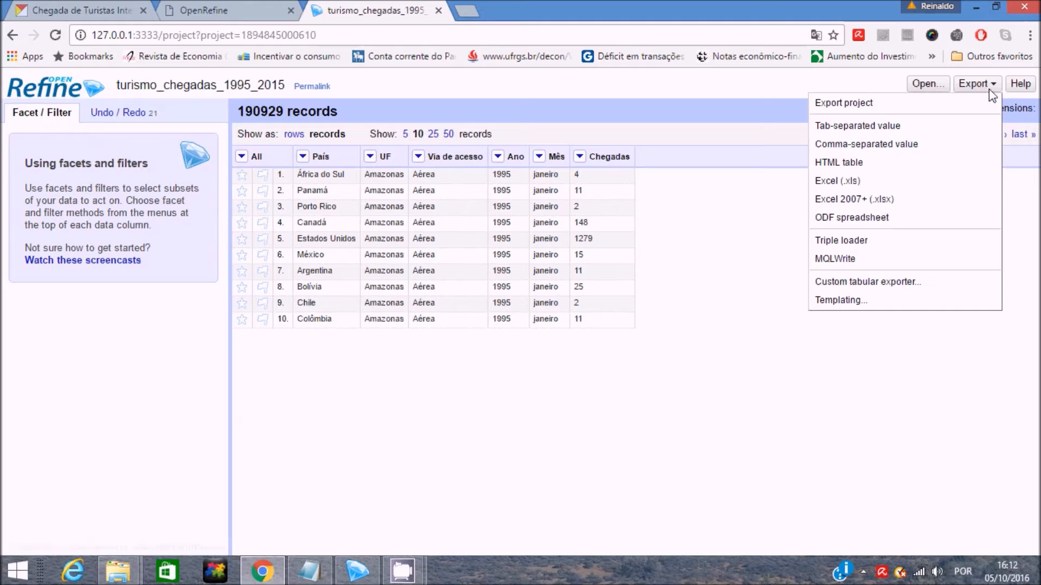
click(940, 145)
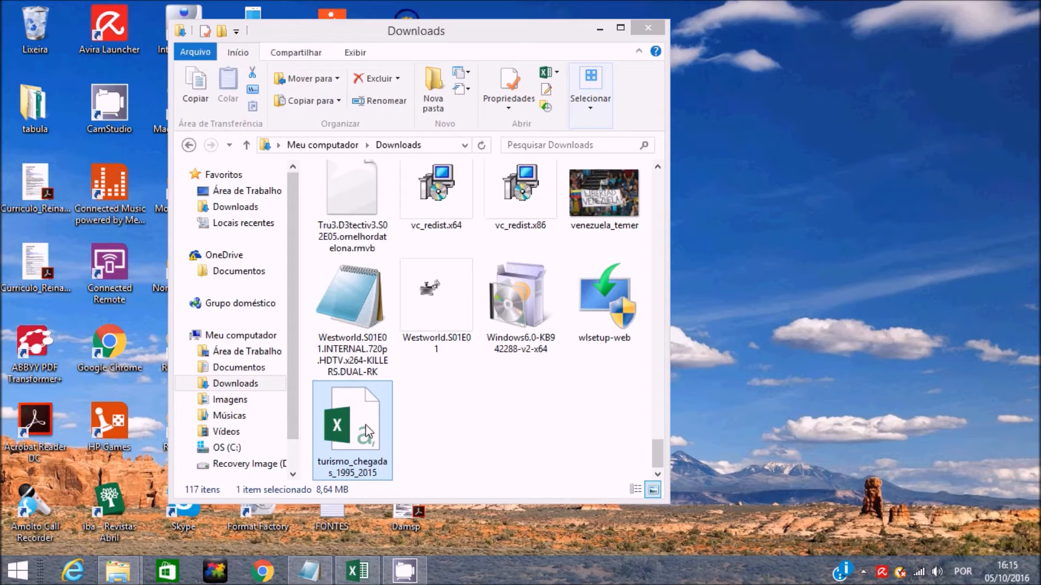
Open the exported turismo_chegadas_1995_2015 file in Bloco de notas and save it over the original with UTF-8 encoding.
click(366, 425)
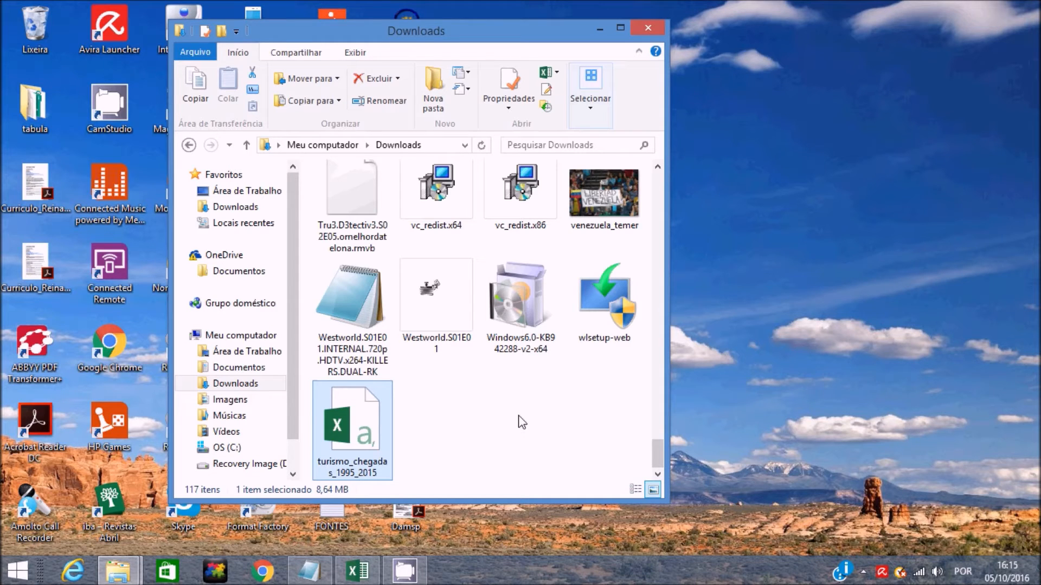
right_click(360, 420)
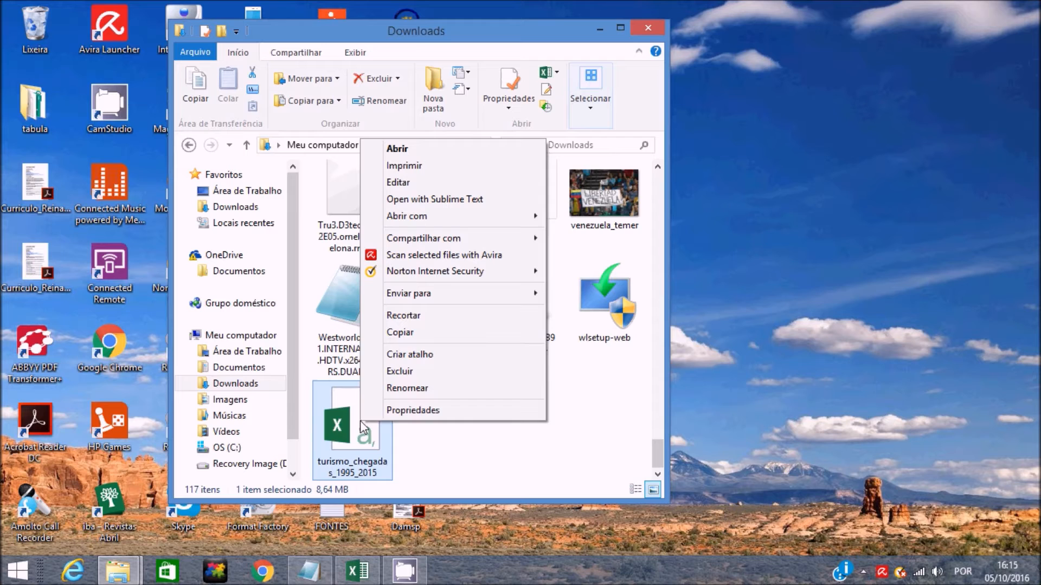
mouse_move(498, 227)
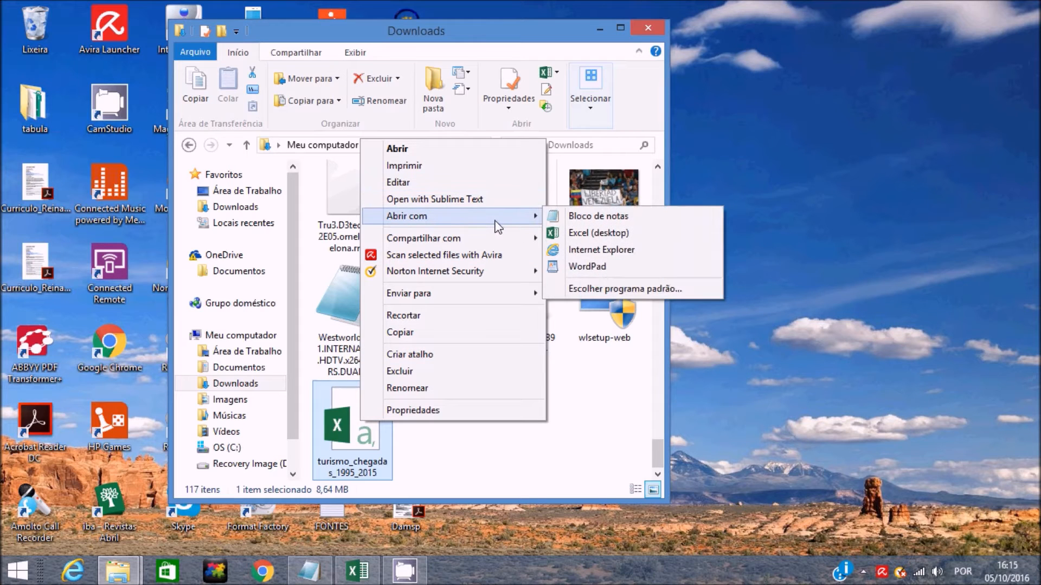
click(577, 217)
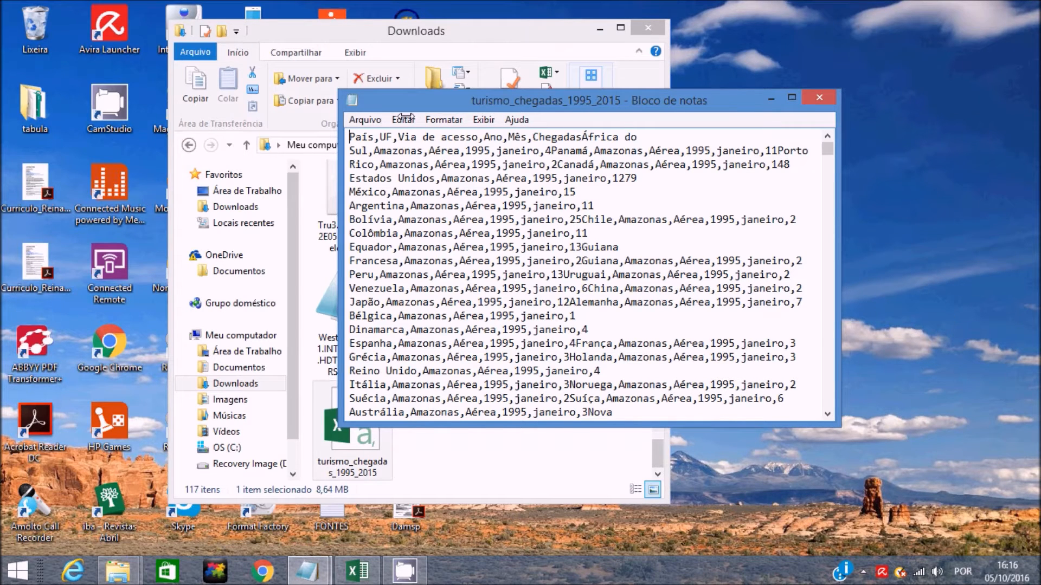
click(364, 119)
click(404, 187)
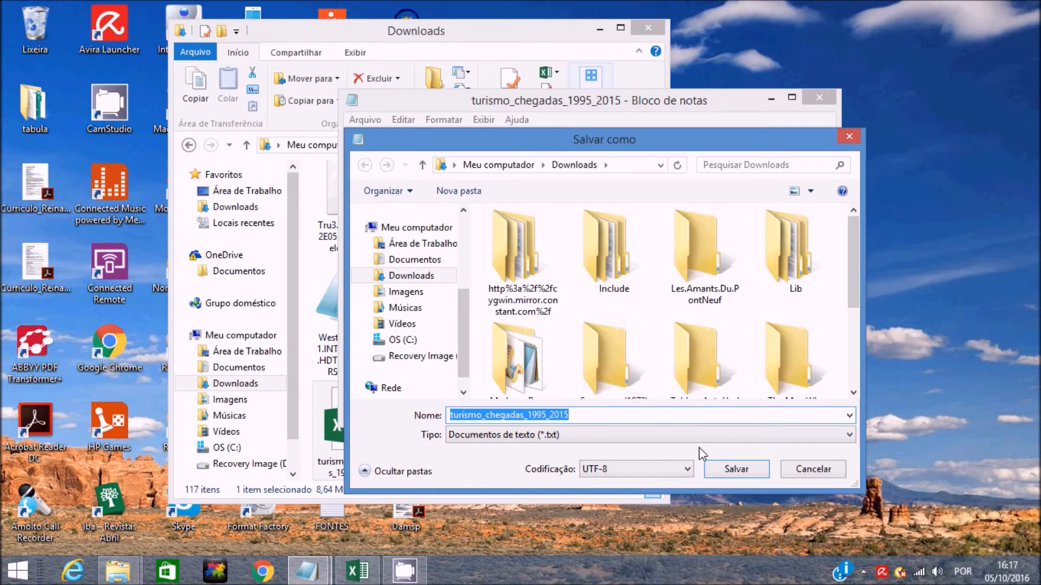
click(726, 470)
click(554, 290)
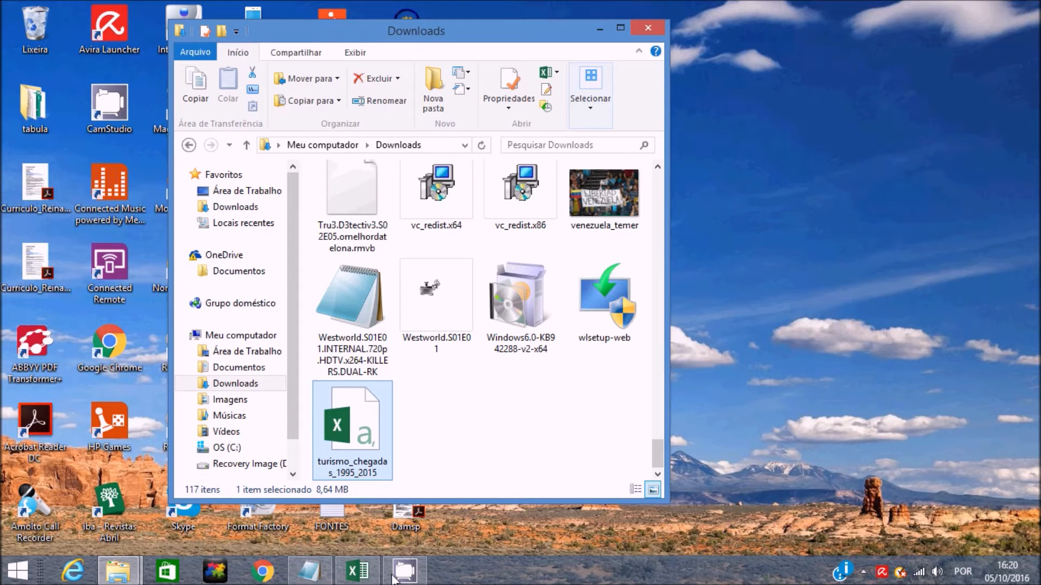
Switch to Excel, browse the Downloads folder for a file to open, and filter the listing to *.csv.
click(356, 578)
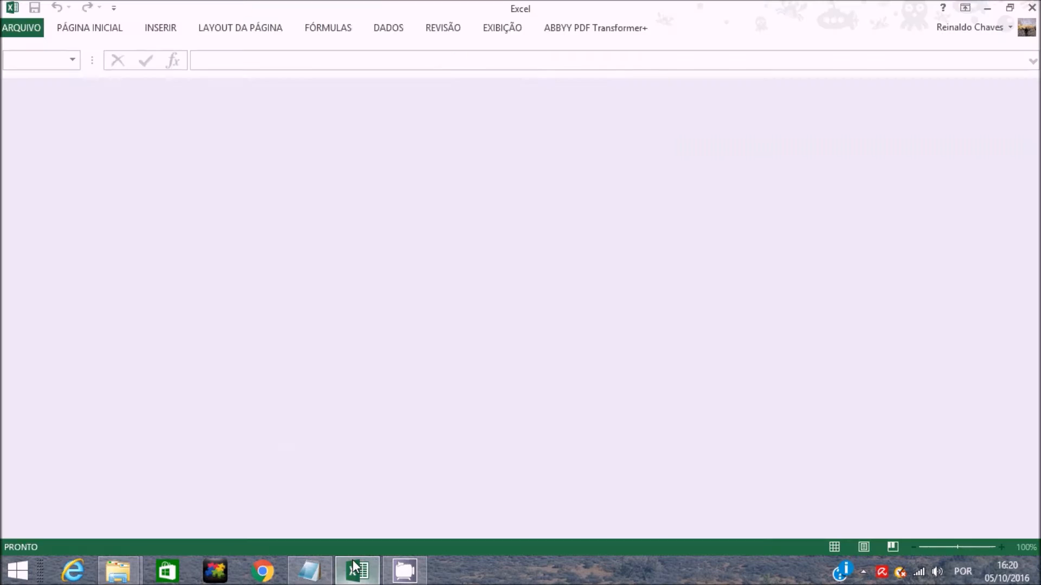
click(17, 27)
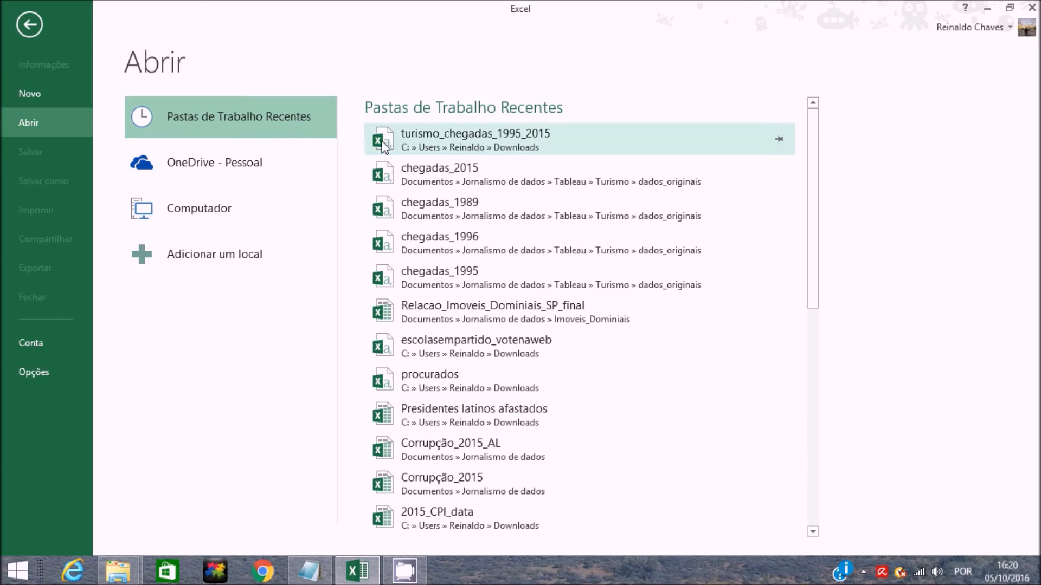
click(199, 211)
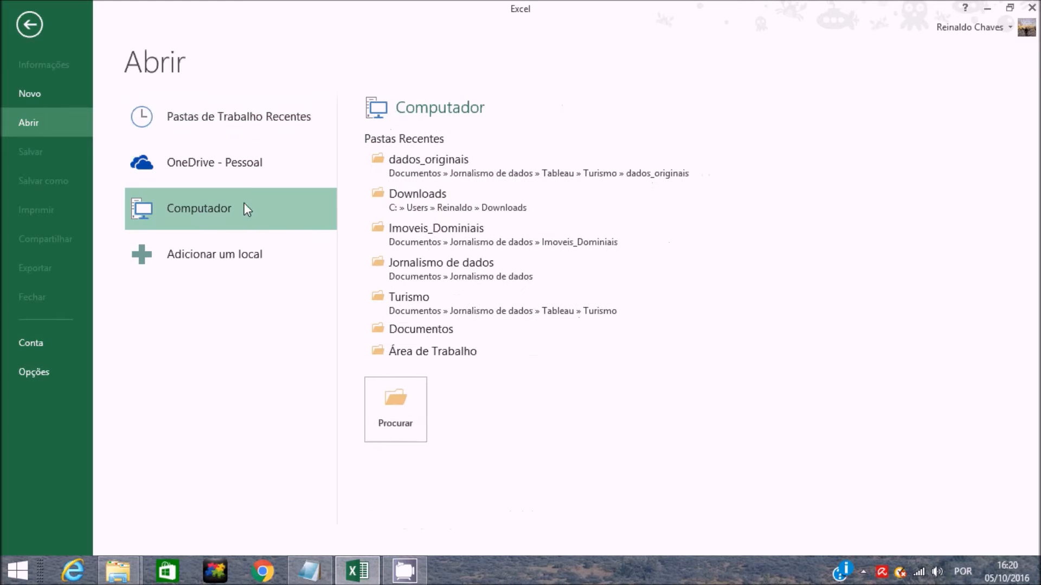
click(407, 212)
drag(406, 138, 402, 298)
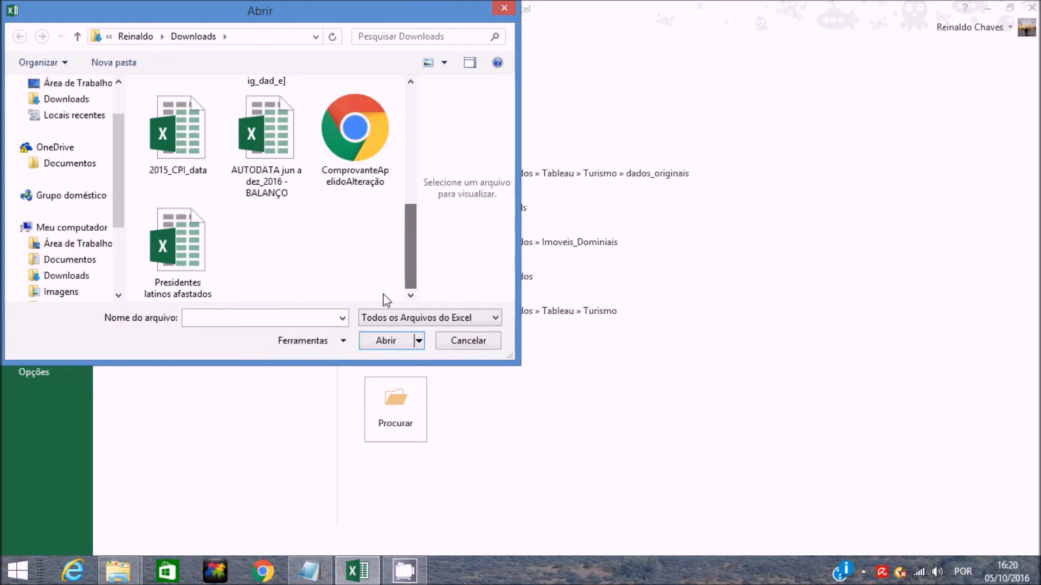
click(312, 316)
text(*.)
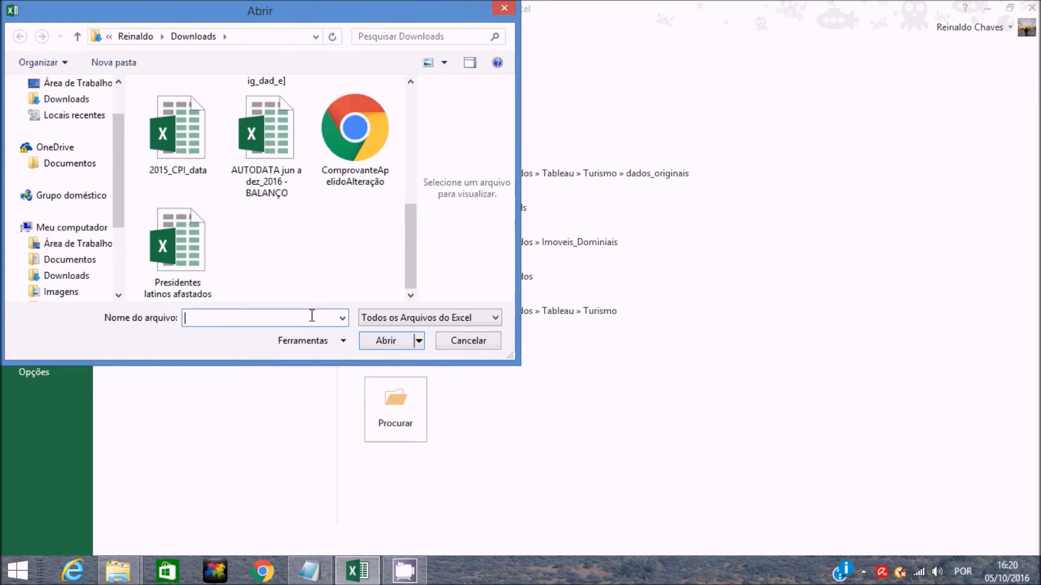
text(csv)
key(Return)
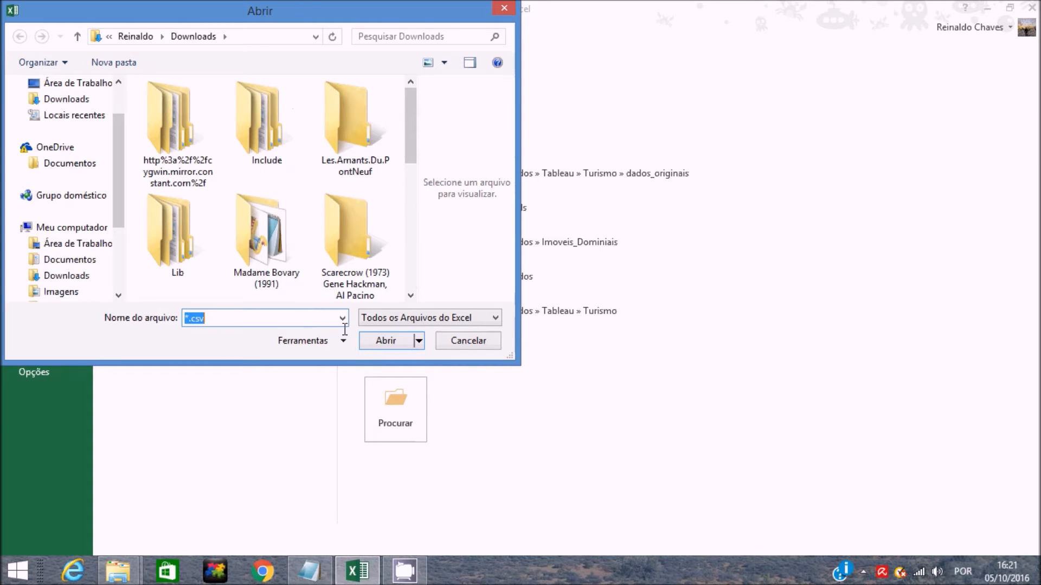
Open turismo_chegadas_1995_2015 from the filtered CSV files with the open-and-repair option.
scroll(399, 300, down, 3)
scroll(399, 299, down, 4)
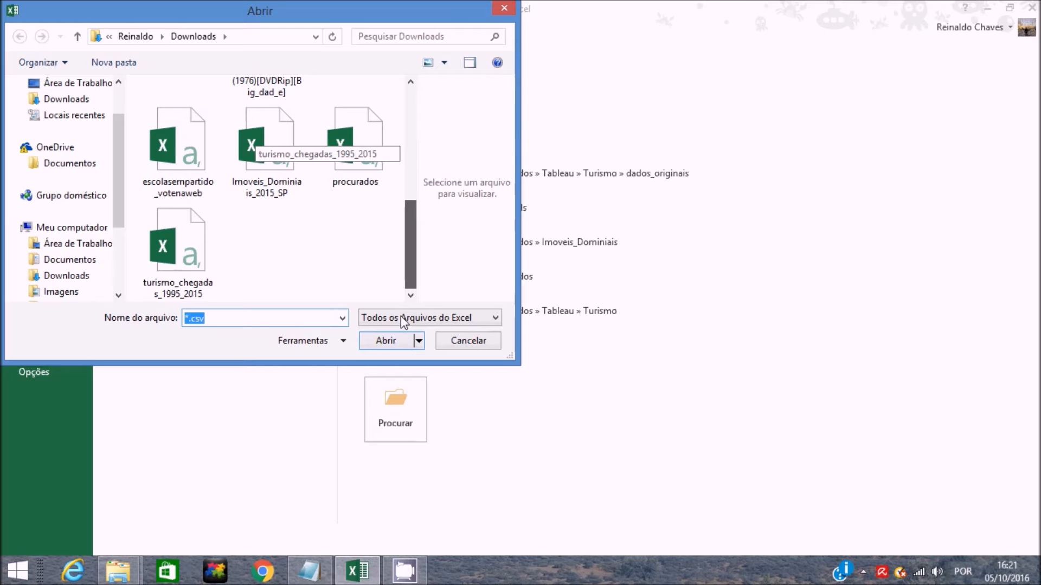
click(216, 271)
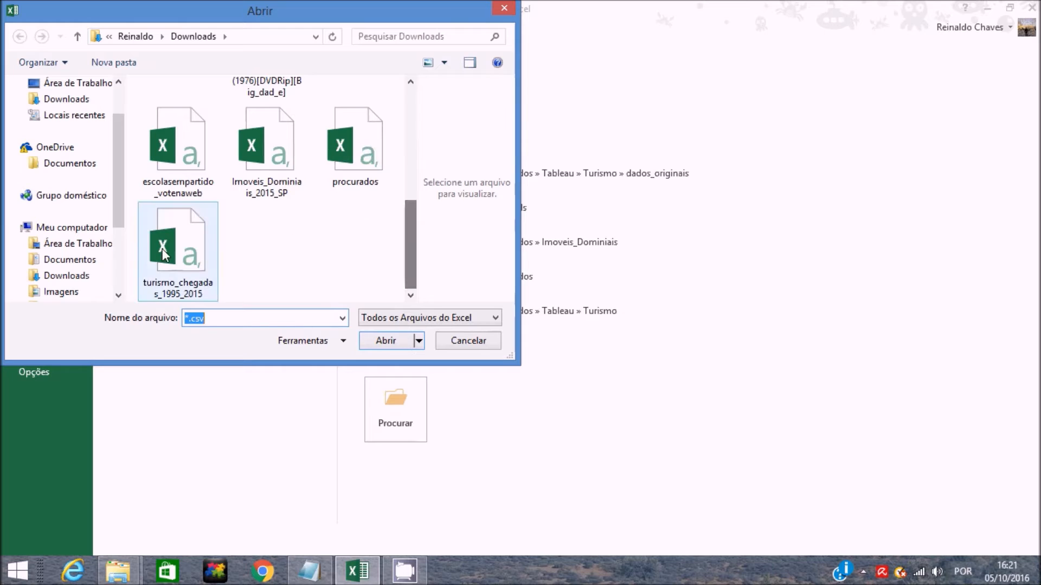
click(419, 342)
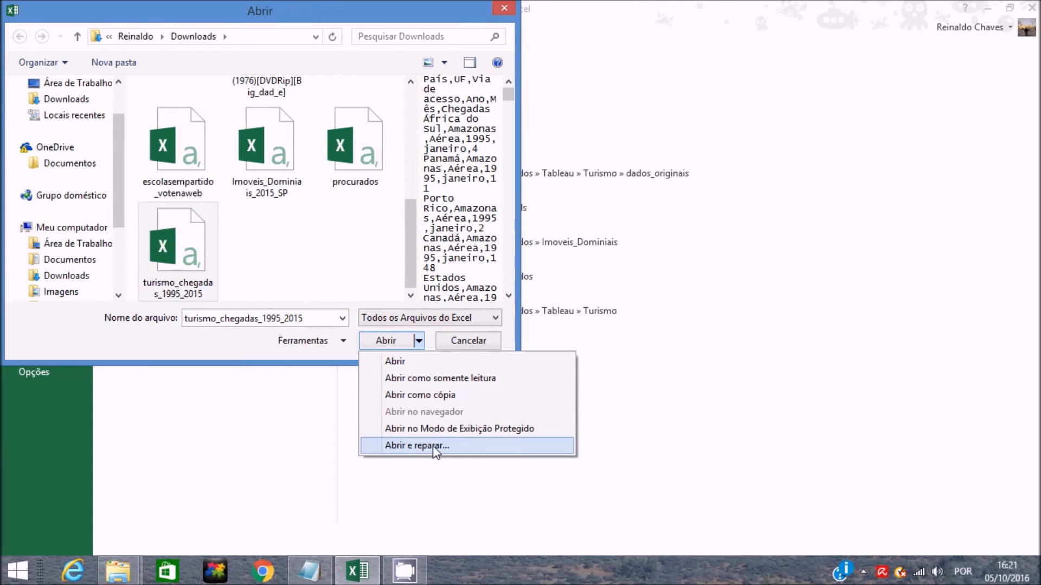
click(433, 446)
click(435, 328)
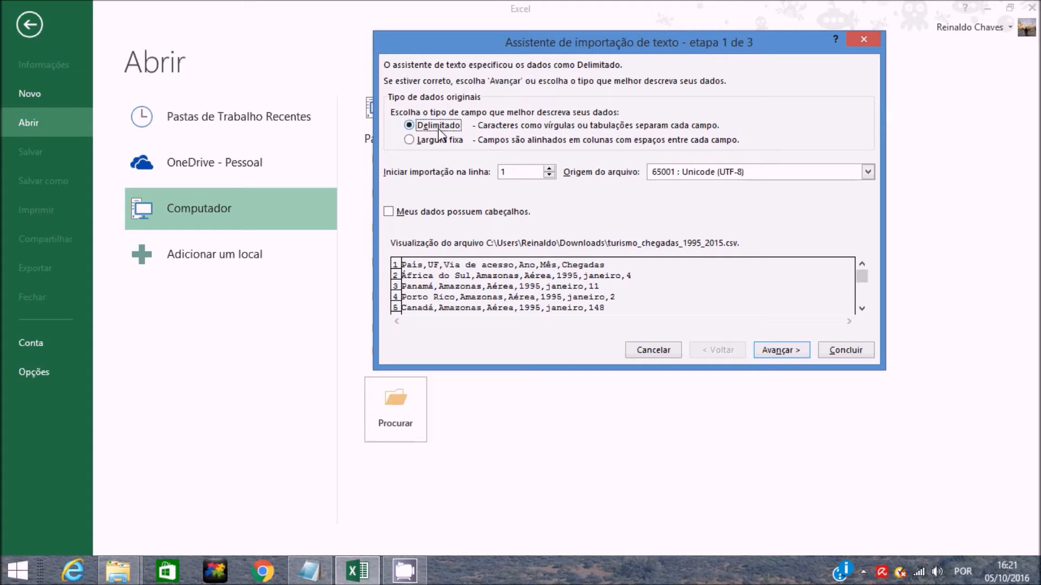
Import the text as delimited data with headers, using only the comma as delimiter and the General column format.
click(451, 211)
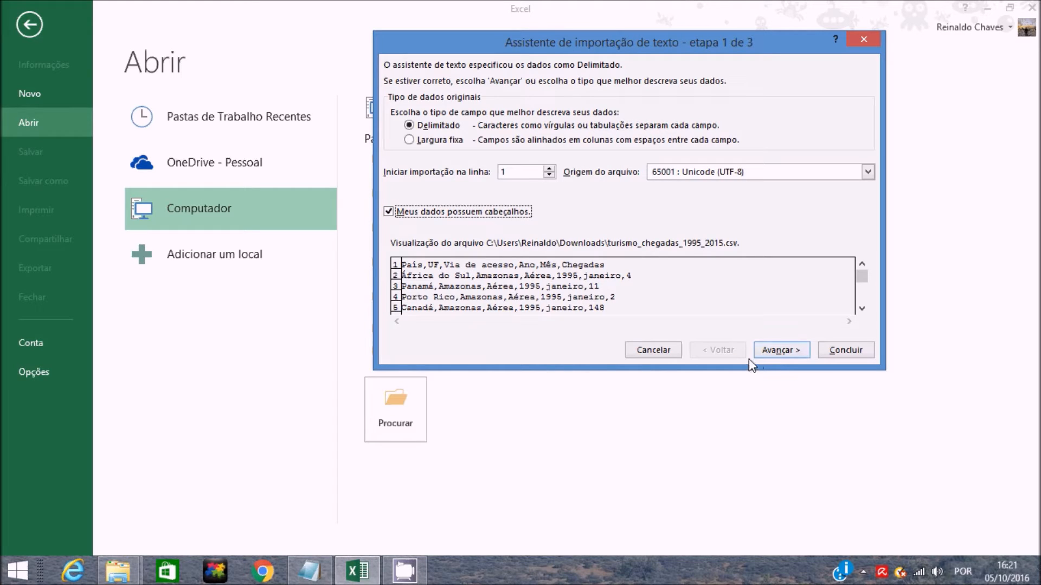
click(776, 352)
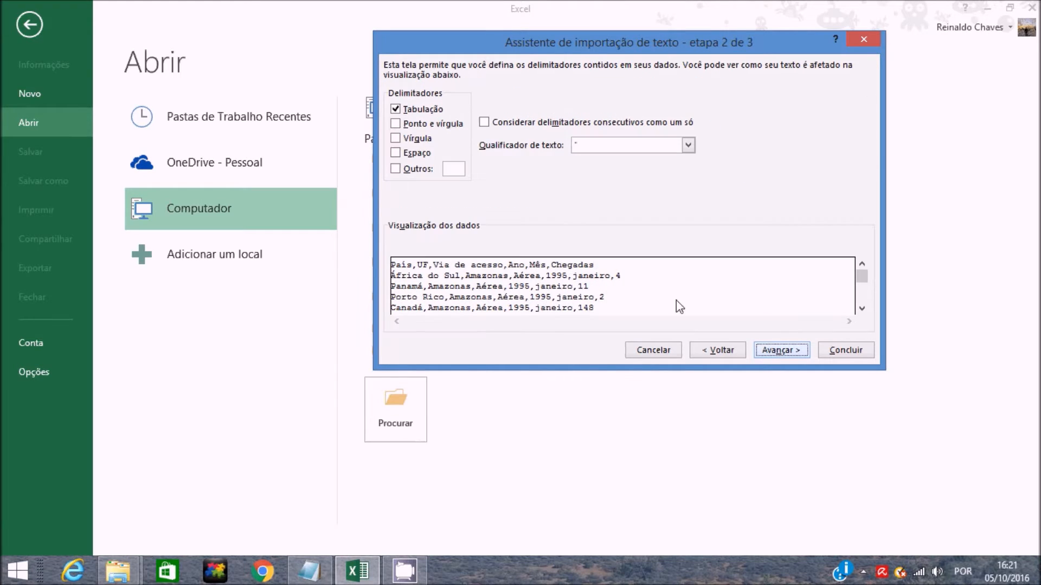
click(396, 139)
click(398, 108)
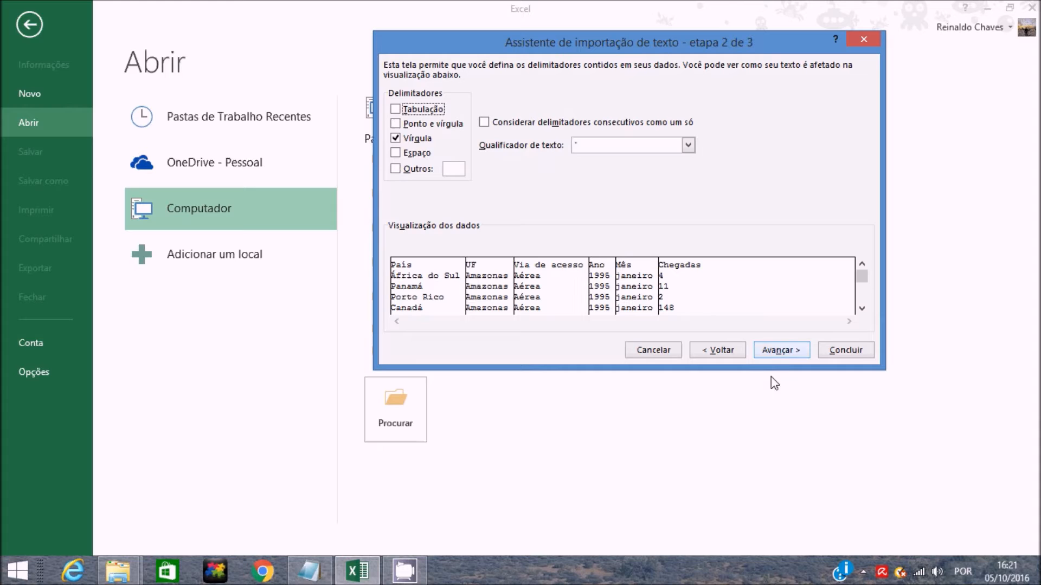
click(785, 351)
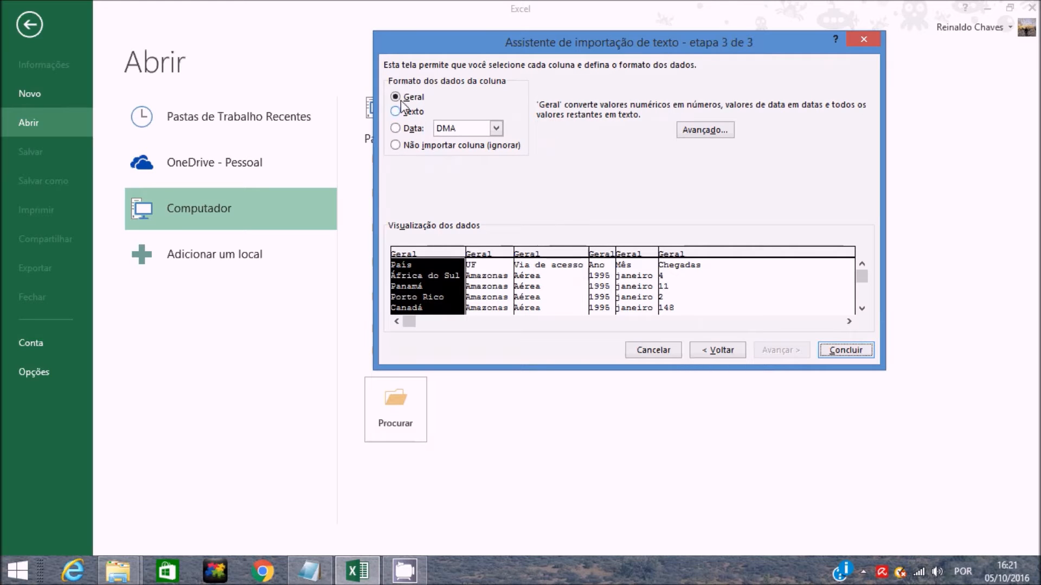
click(864, 351)
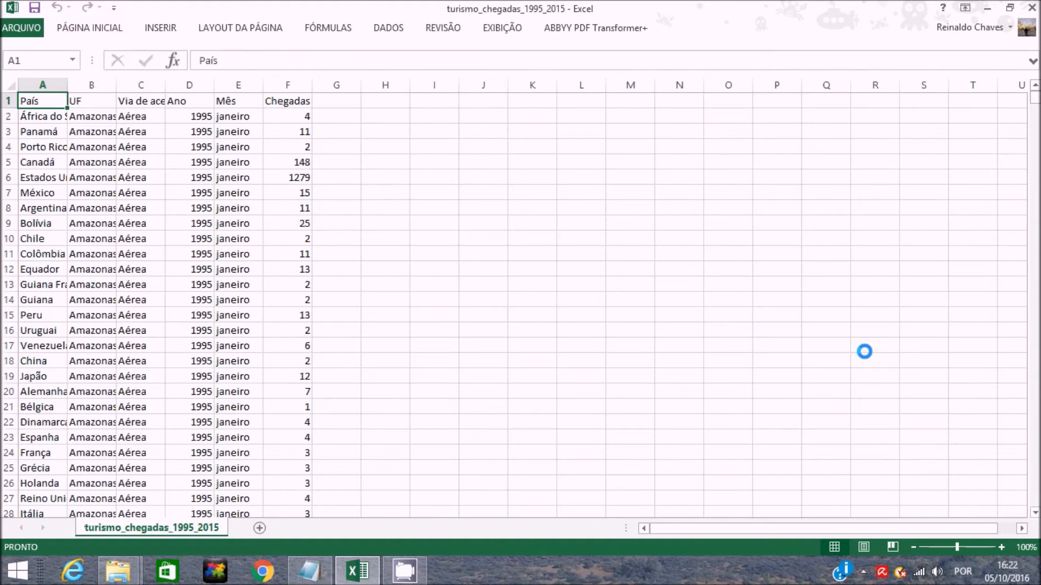
click(187, 114)
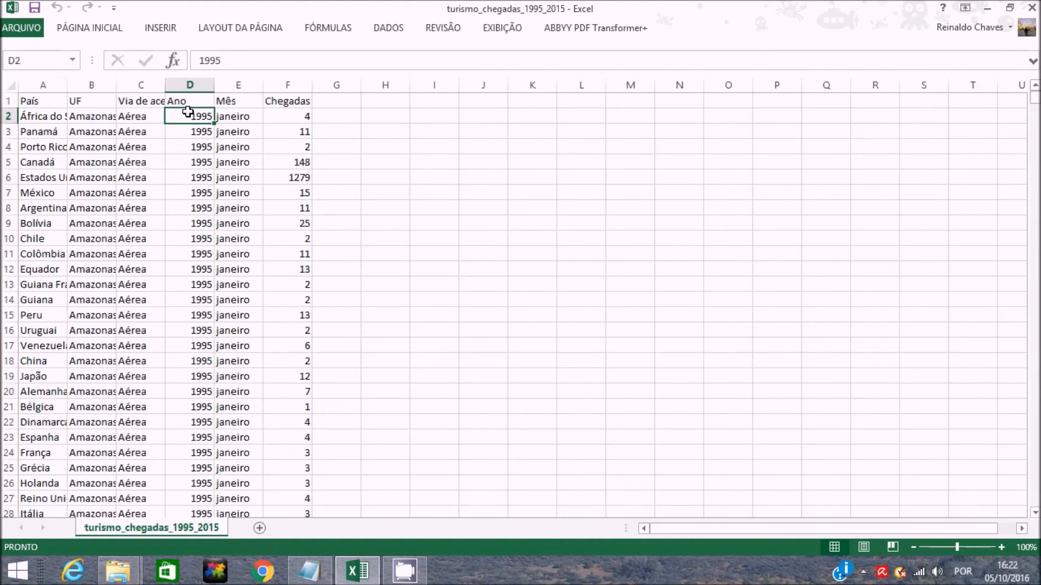
click(235, 115)
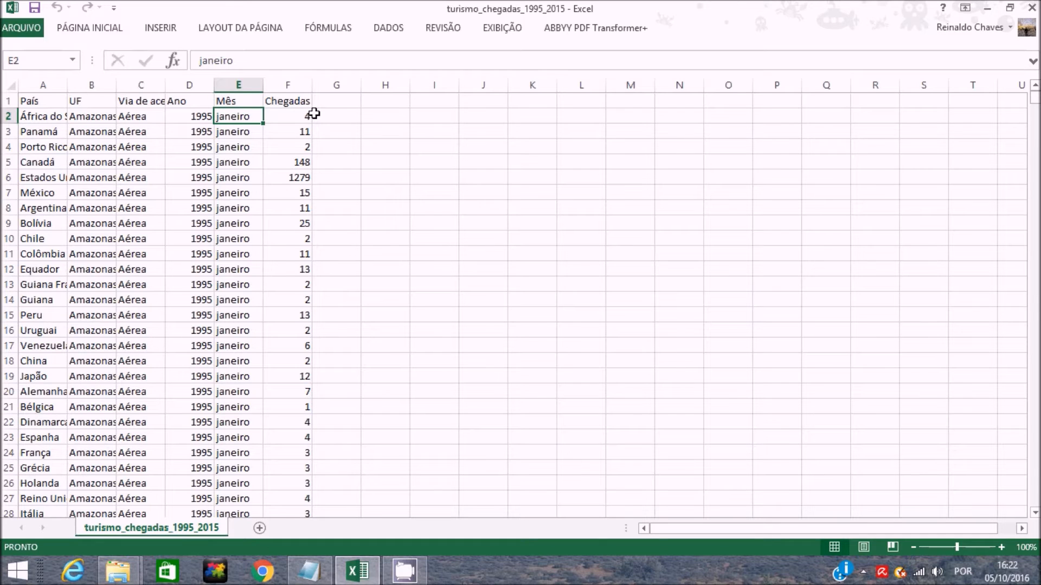
Add the column headers "Mês em número" in G1 and "Data" in H1.
click(312, 115)
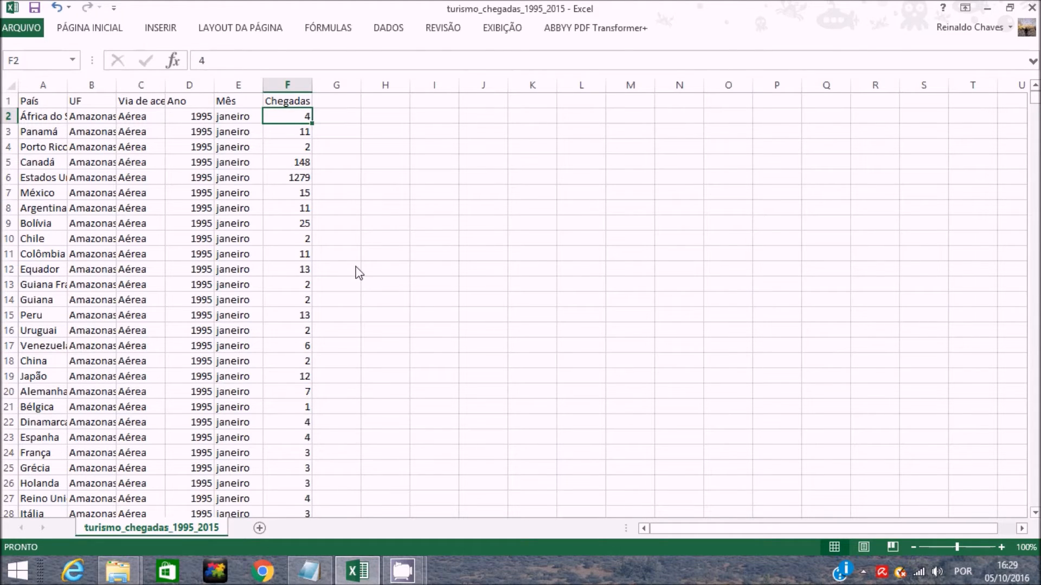
key(Right)
key(Up)
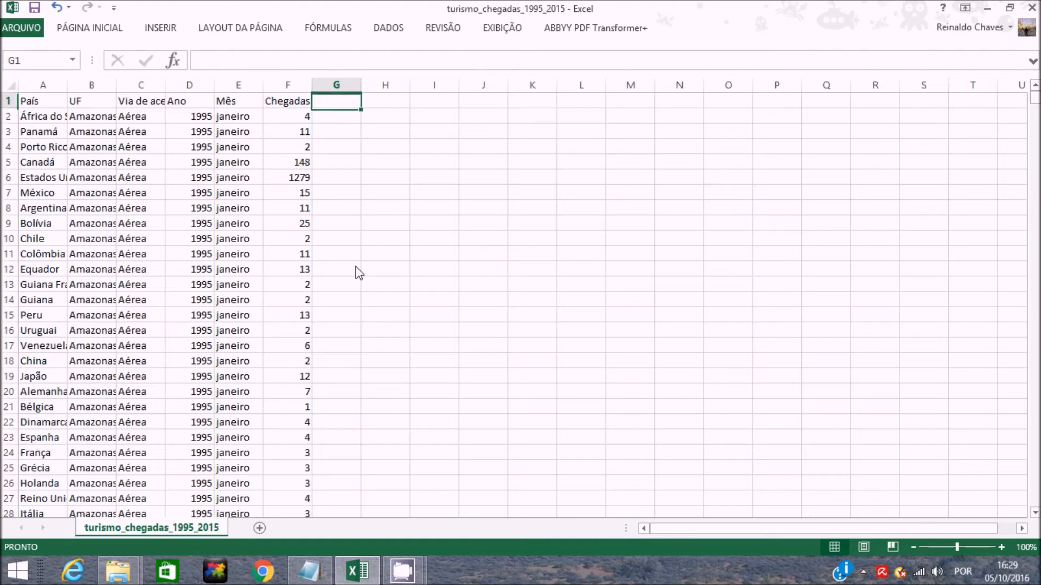
text(Mês em número)
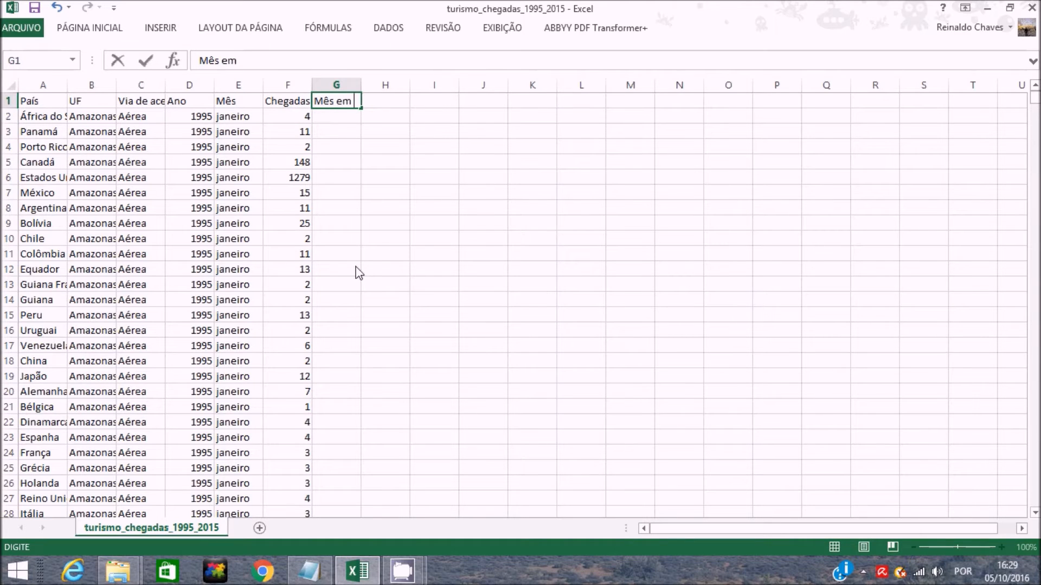
key(Return)
key(Up)
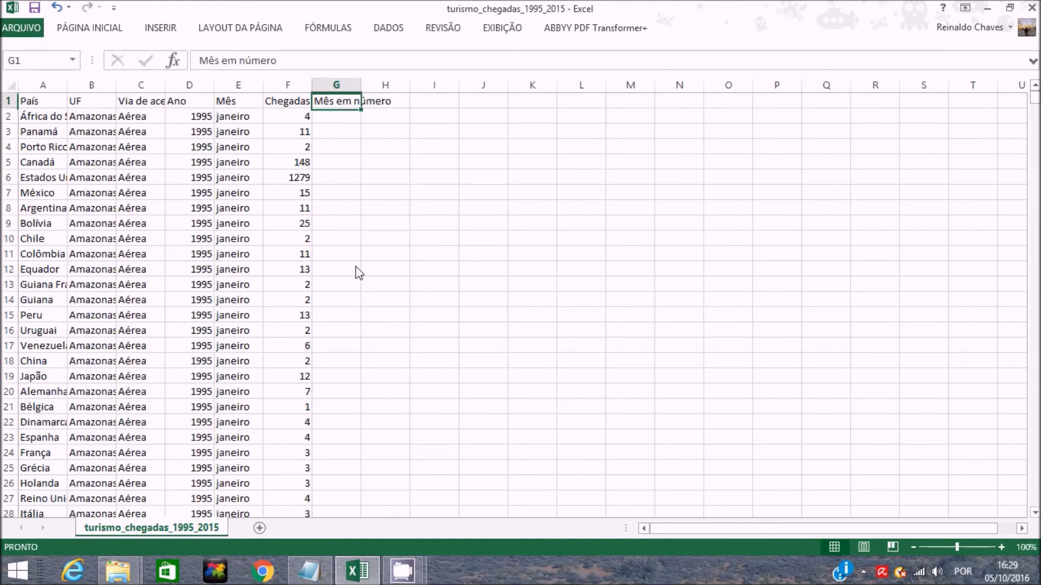
key(Right)
text(Data)
key(Return)
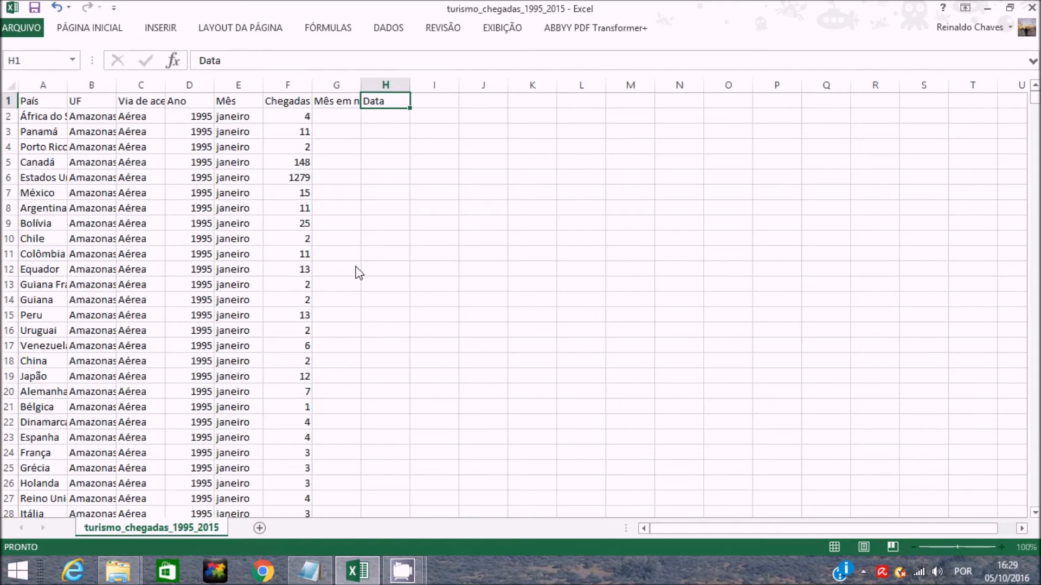
Enter the formula =CORRESP(E2;{"janeiro";"fevereiro";"março";"abril";"maio";"junho";"julho";"agosto";"setembro";"outubro";"novembro";"dezembro"};0) from the Bloco de notas notes in G2, without its leading space.
key(Left)
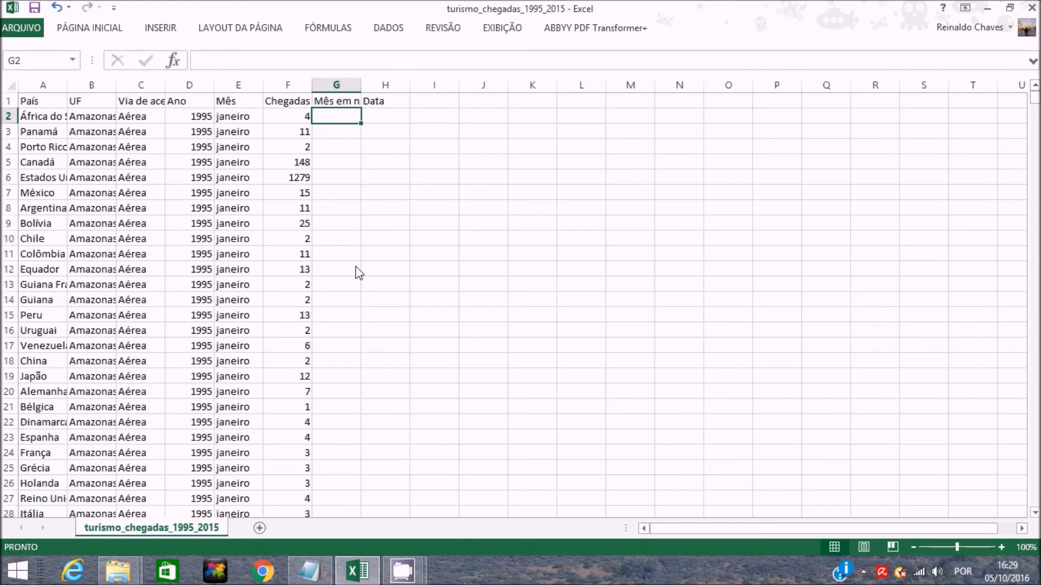
key(Left)
key(Left)
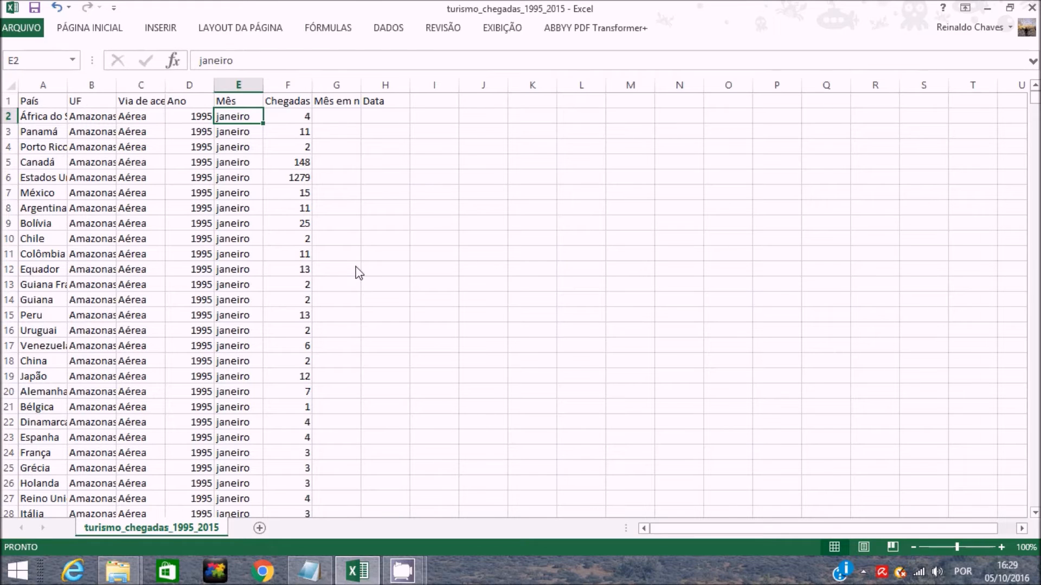
click(309, 571)
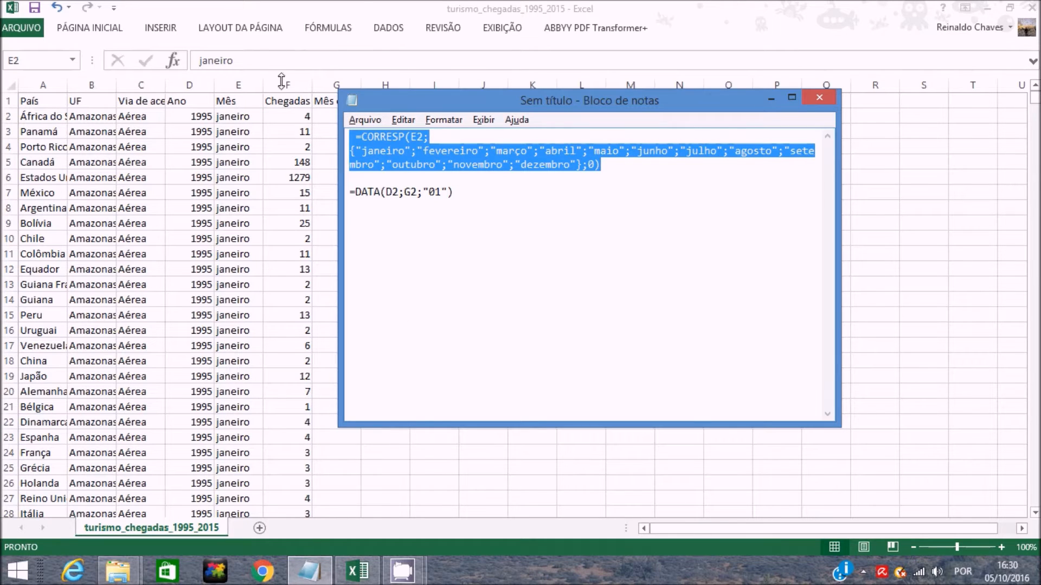
click(357, 3)
click(332, 114)
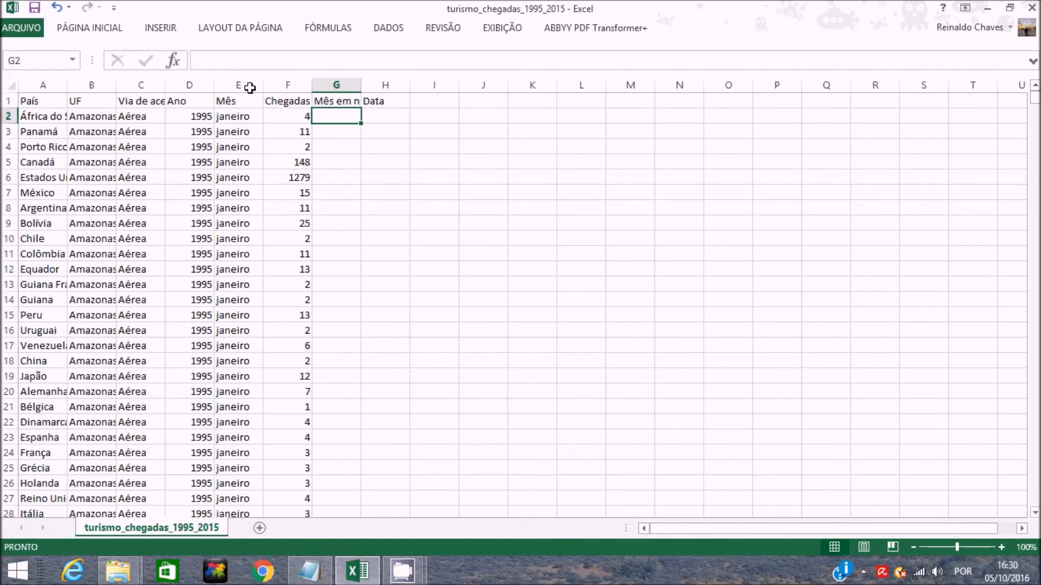
click(369, 58)
key(ctrl+v)
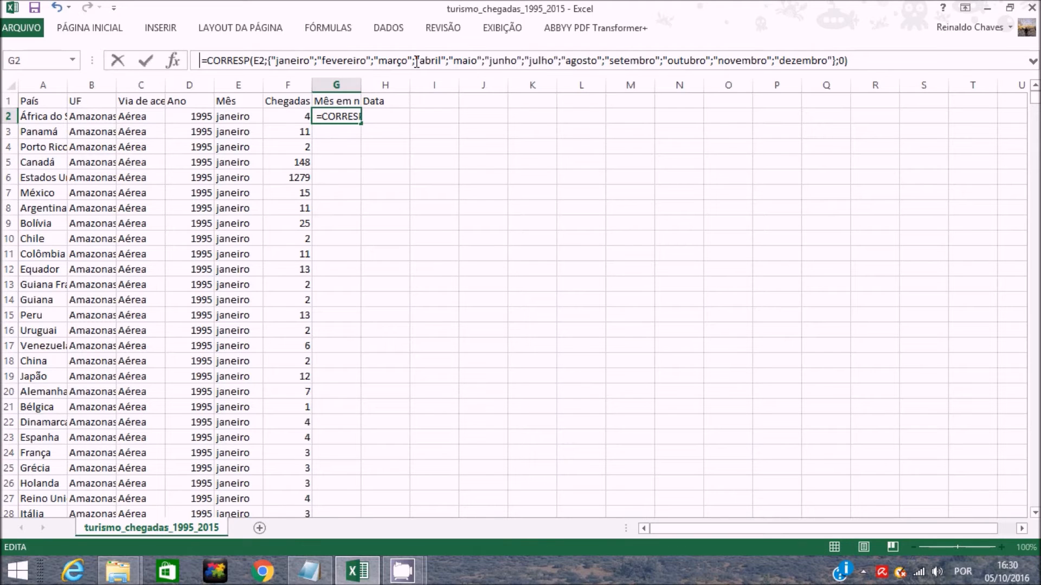
key(Delete)
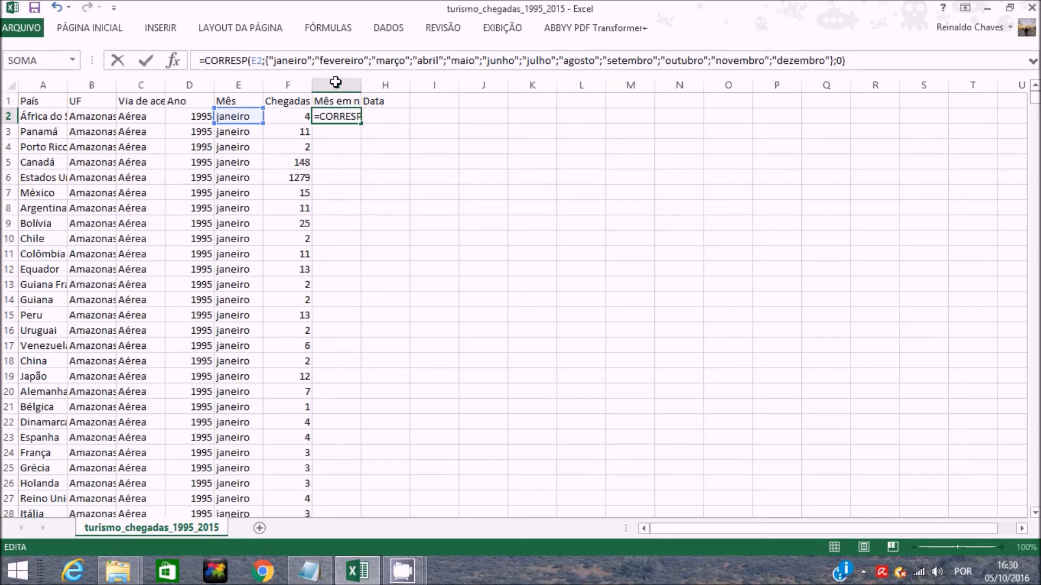
click(876, 63)
key(Return)
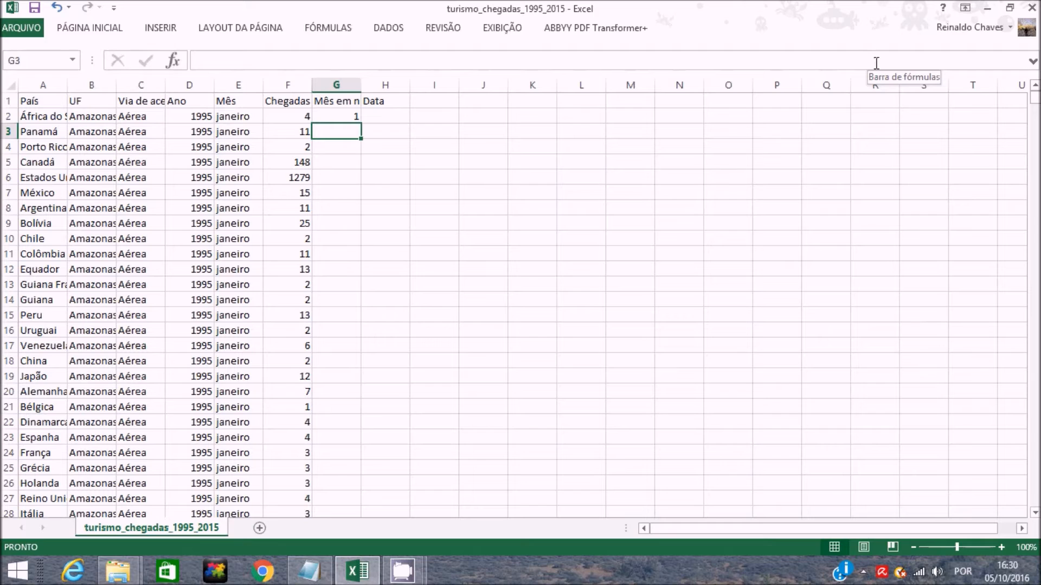
Copy the formula =DATA(D2;G2;"01") from the Bloco de notas notes and enter it in H2 of the Excel sheet.
key(Up)
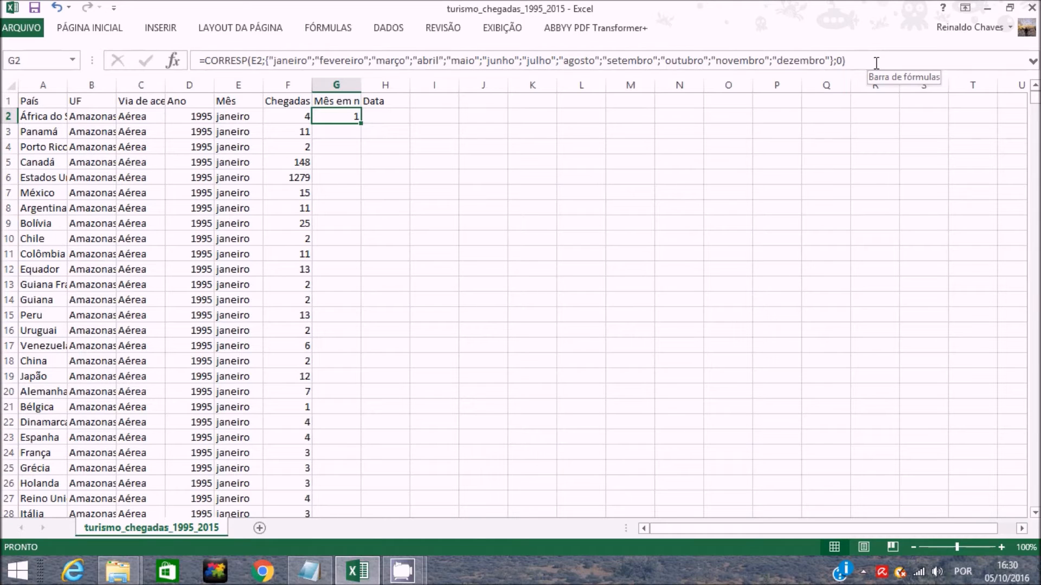
key(Right)
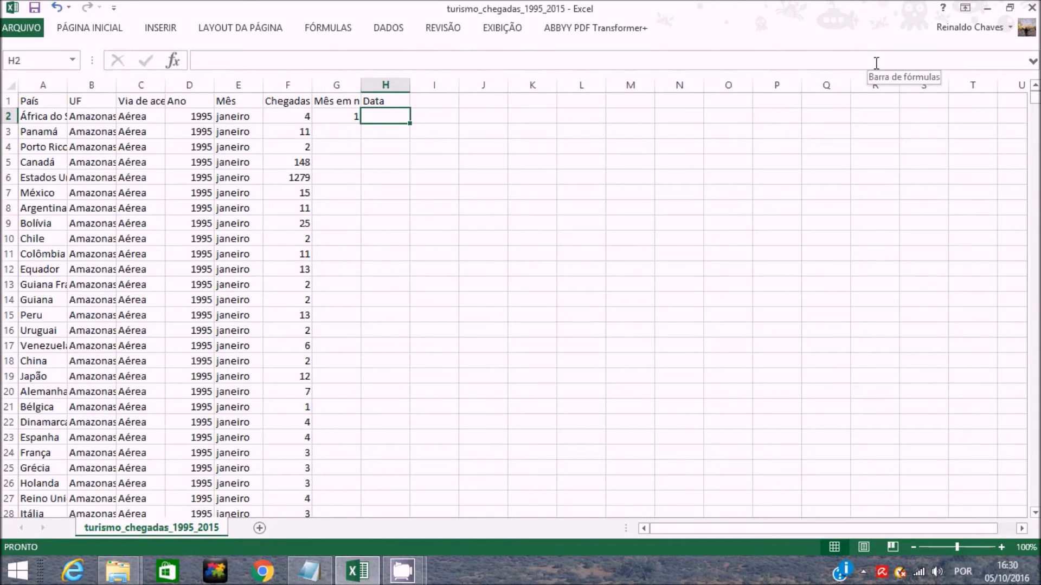
key(alt+Tab)
key(alt+Tab)
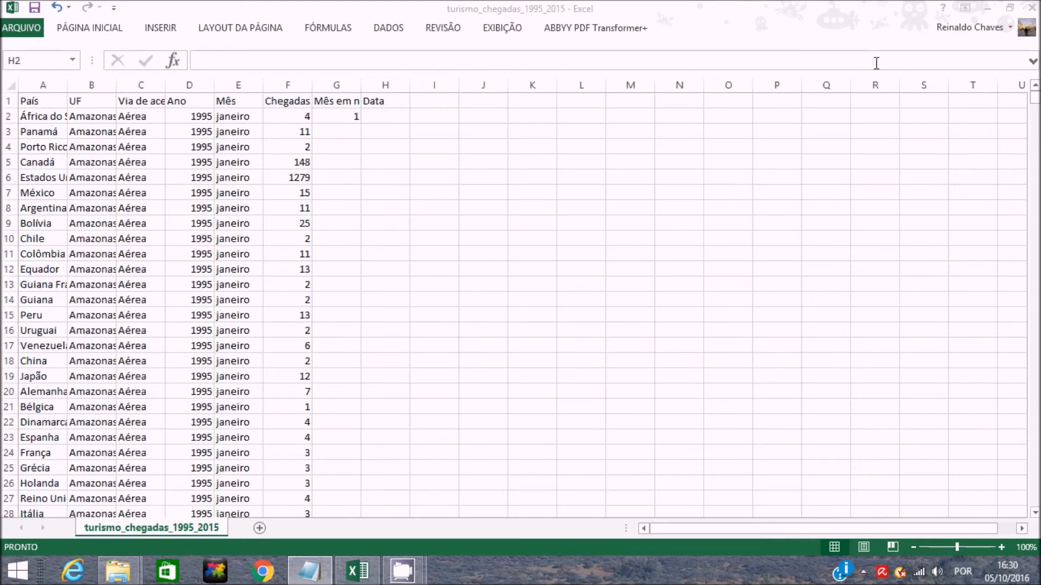
key(alt+Tab)
drag(456, 193, 348, 192)
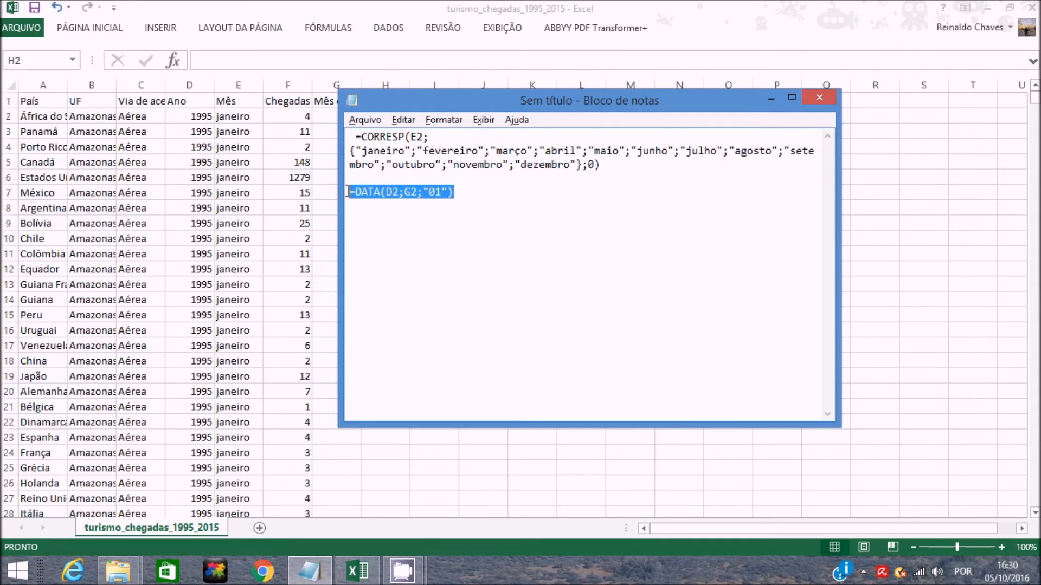
click(348, 16)
click(253, 59)
text(v)
key(BackSpace)
key(ctrl+v)
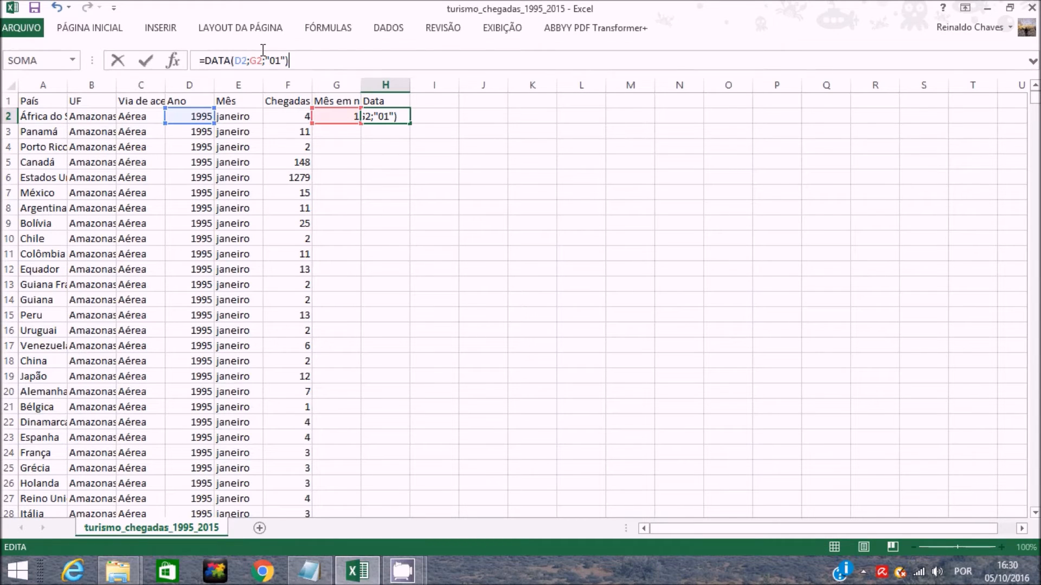
key(Home)
click(276, 61)
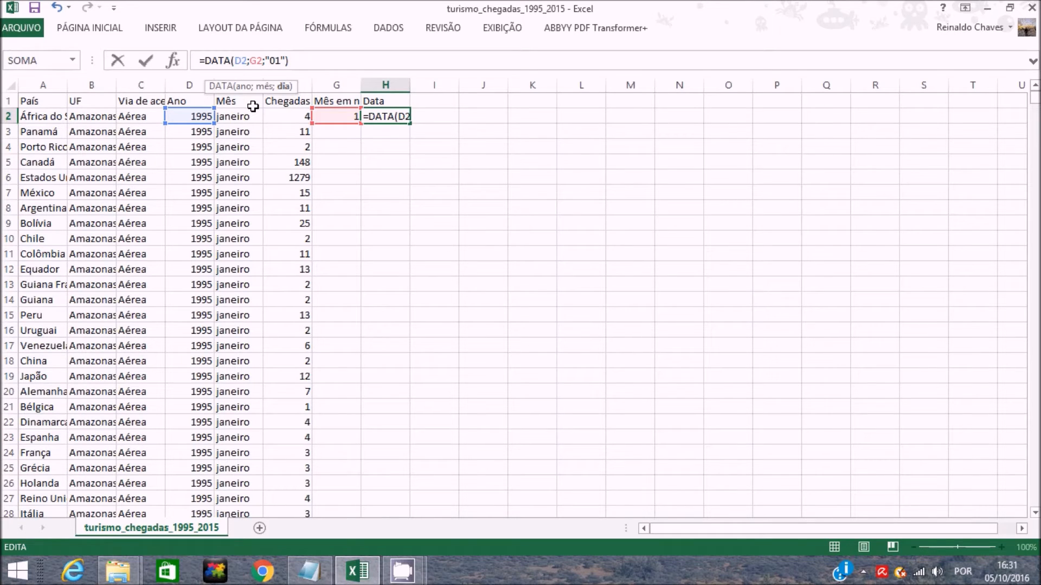
key(Return)
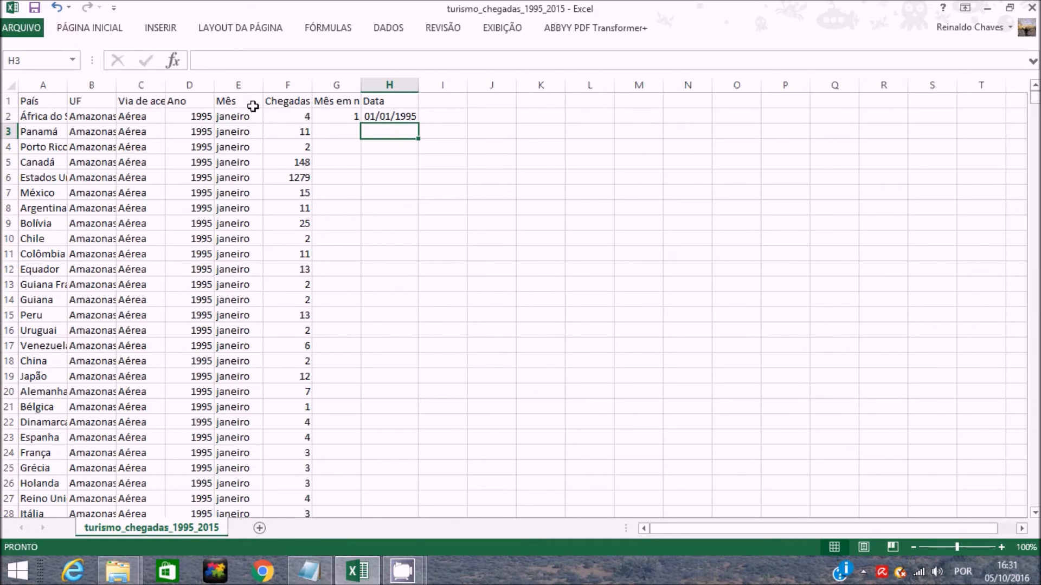
Put the marker "c" in G190931 and H190931, in the row just below the last data record.
key(Up)
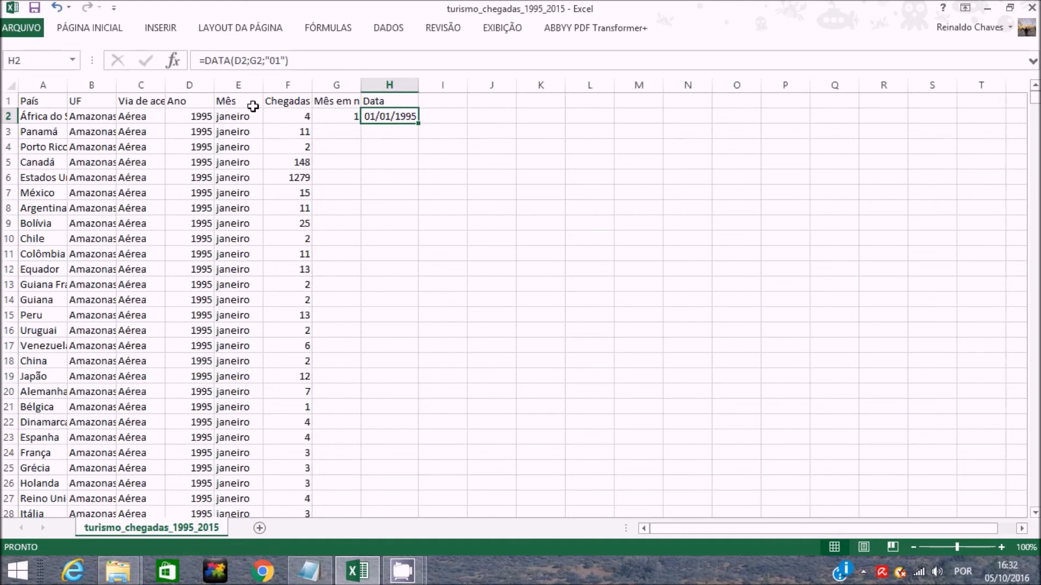
key(Left)
key(Left)
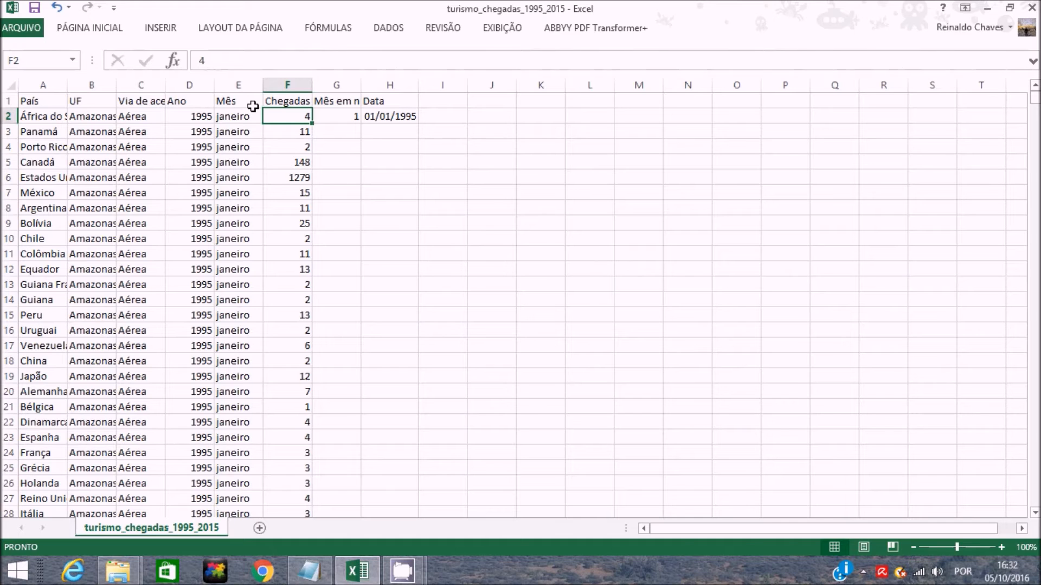
key(shift+Down)
key(Up)
key(ctrl+Down)
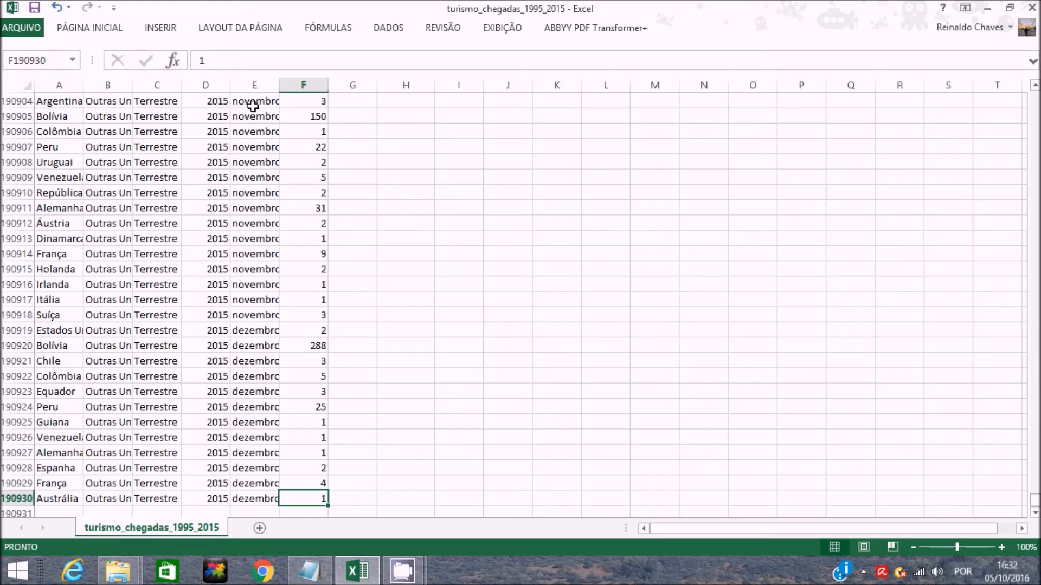
key(Down)
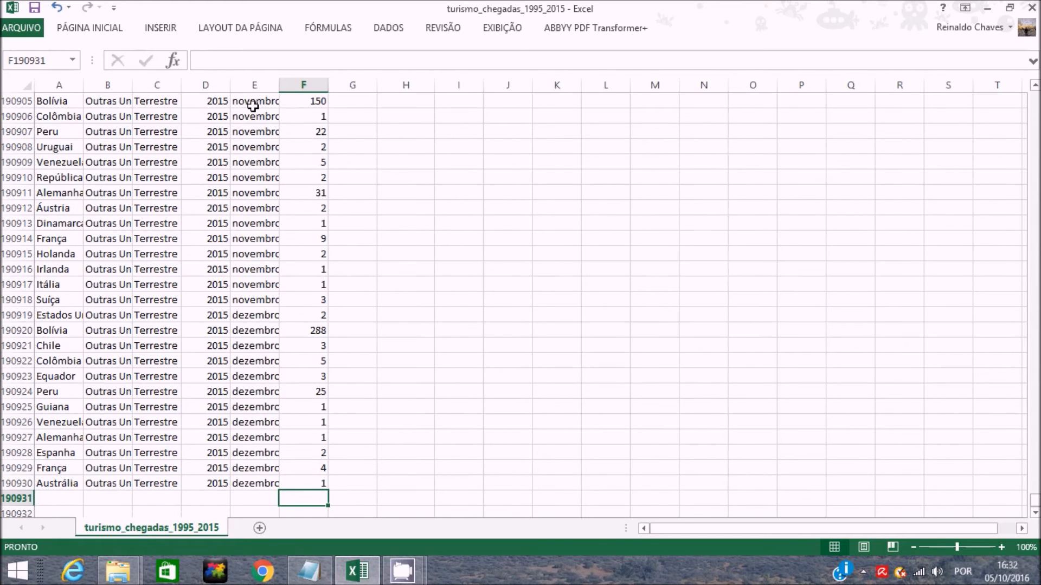
key(Right)
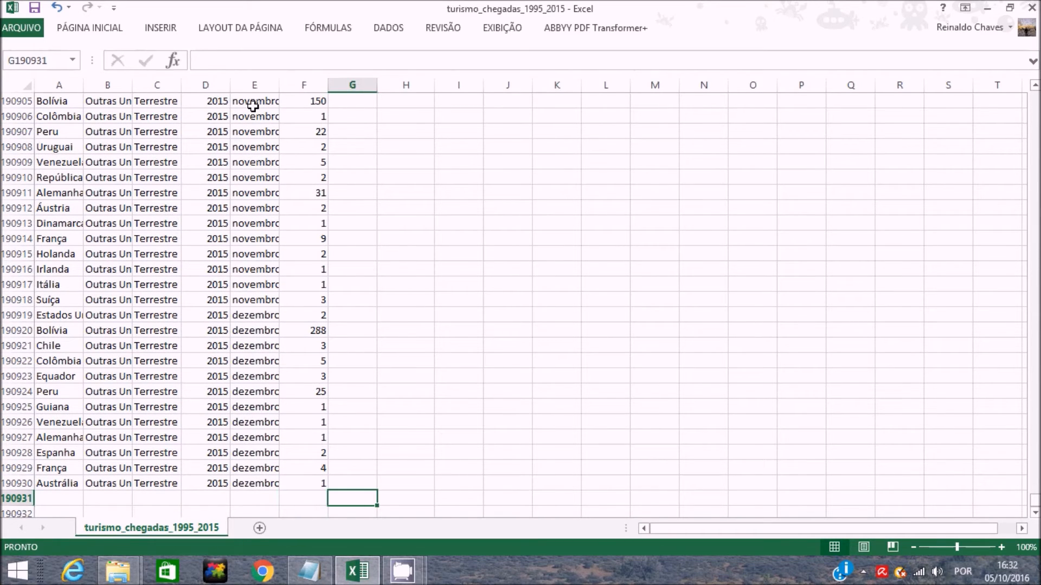
text(c)
key(Right)
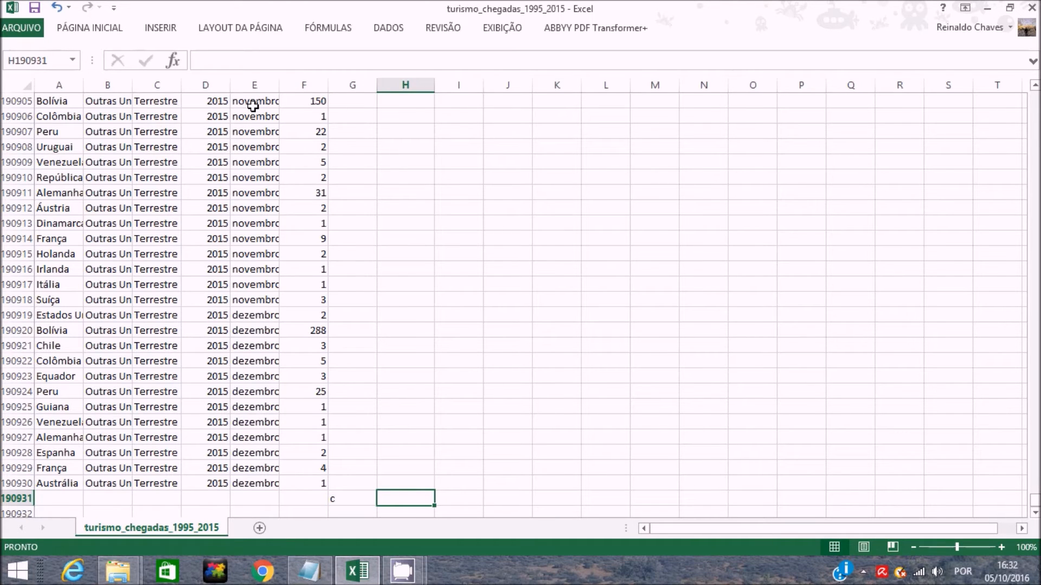
text(c)
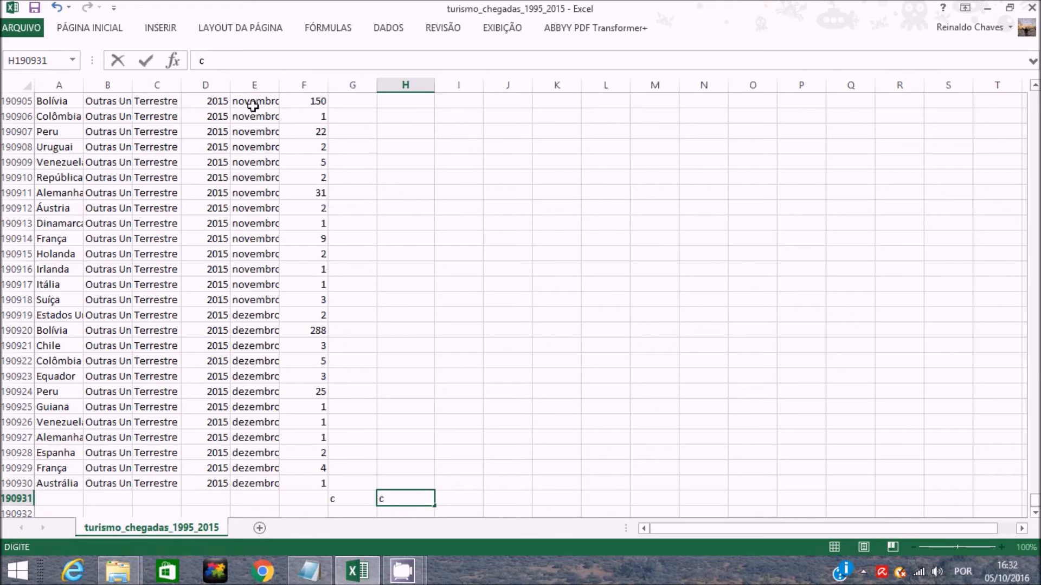
key(Left)
Copy the month-number formula from G2 and paste it into column G from G3 down through the marker cell G190931.
key(ctrl+Home)
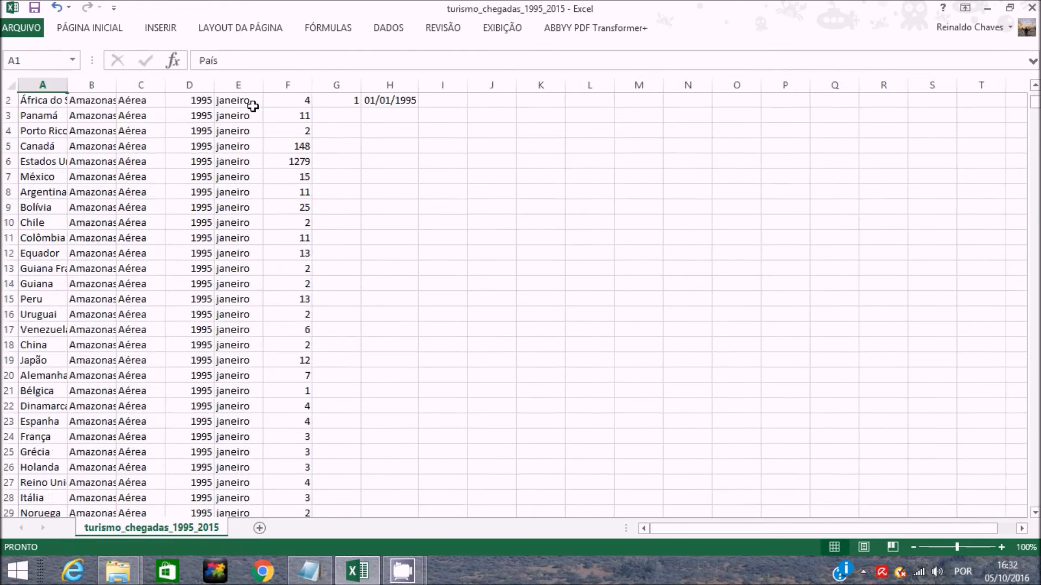
key(Right)
key(Right)
key(Right)
key(Right)
key(Right)
key(Right)
key(Right)
key(Right)
key(Right)
key(Right)
key(Right)
key(Right)
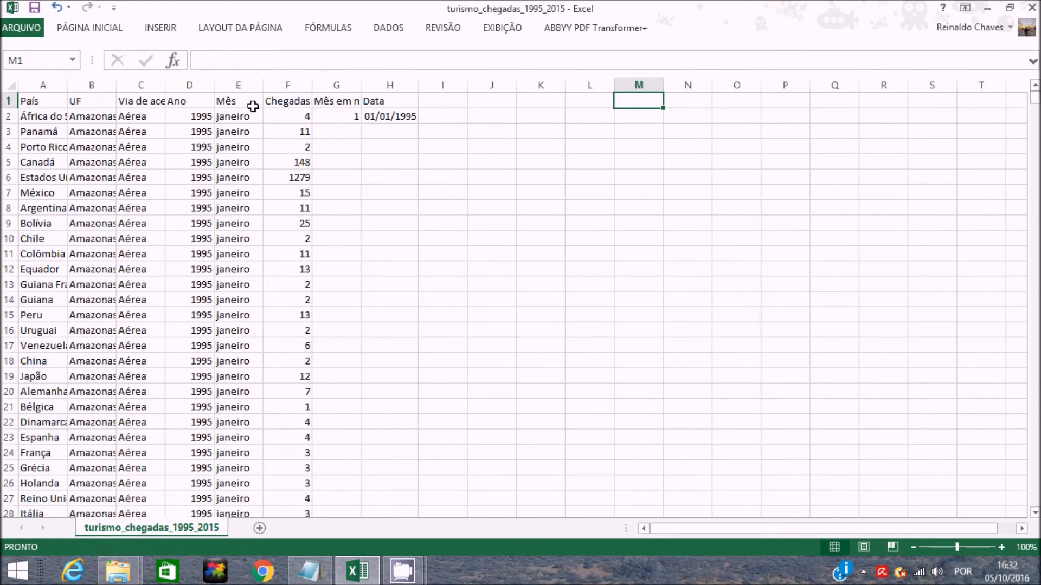
key(Left)
key(Left)
key(Left)
key(Left)
key(Left)
key(Left)
key(Down)
key(Down)
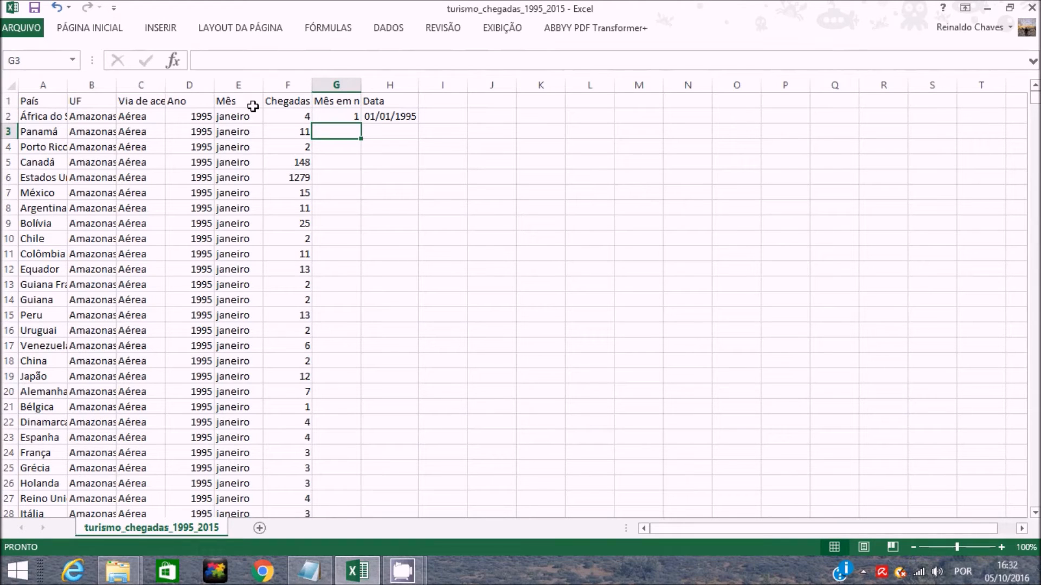
key(Up)
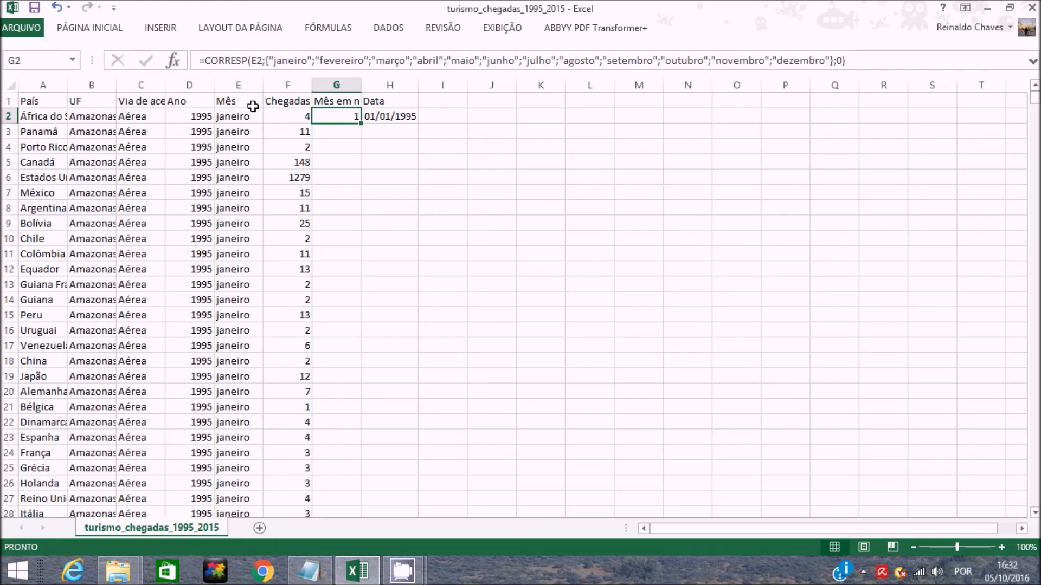
key(ctrl+c)
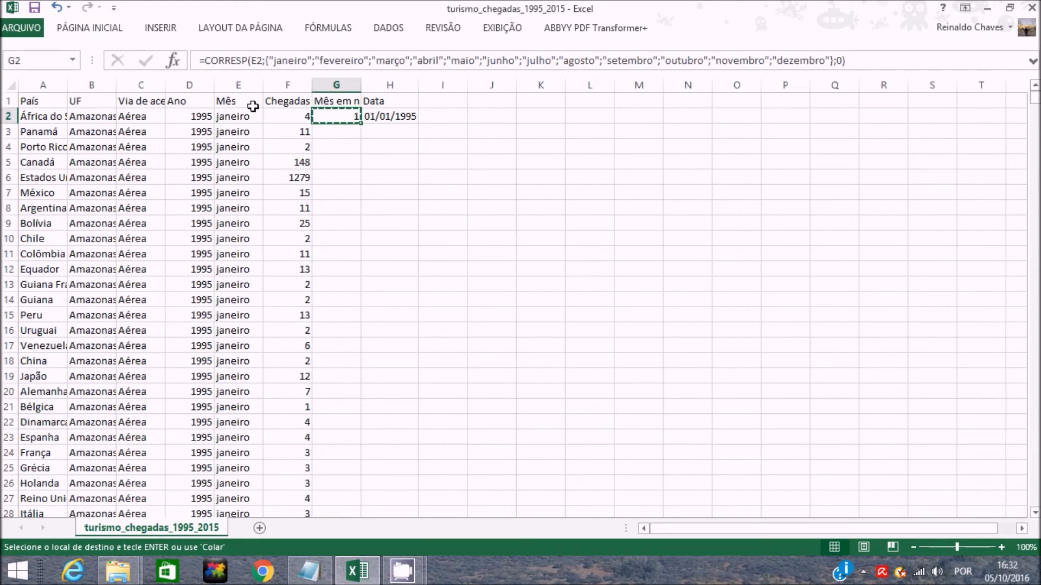
key(Down)
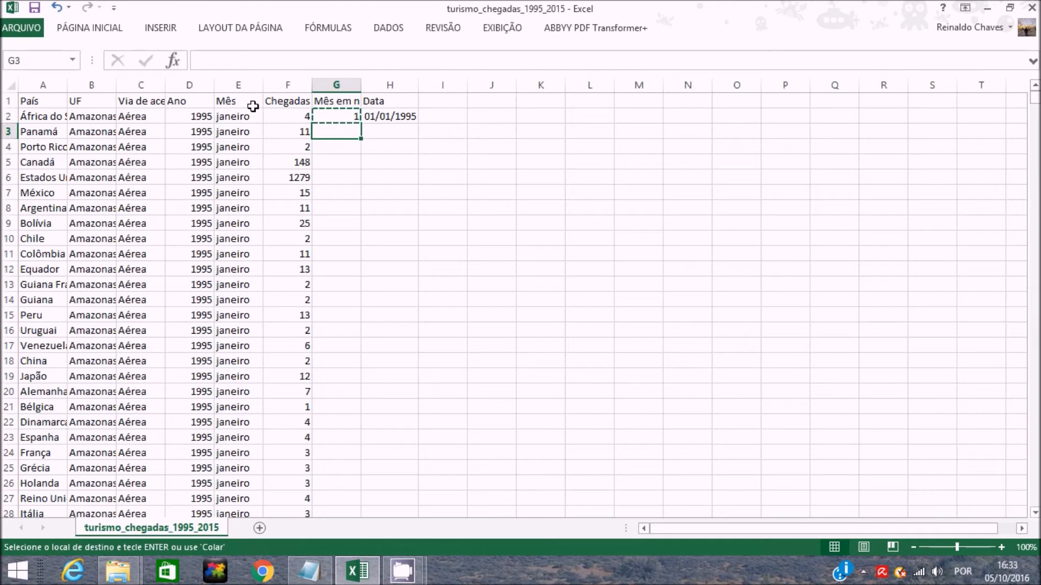
key(ctrl+shift+Down)
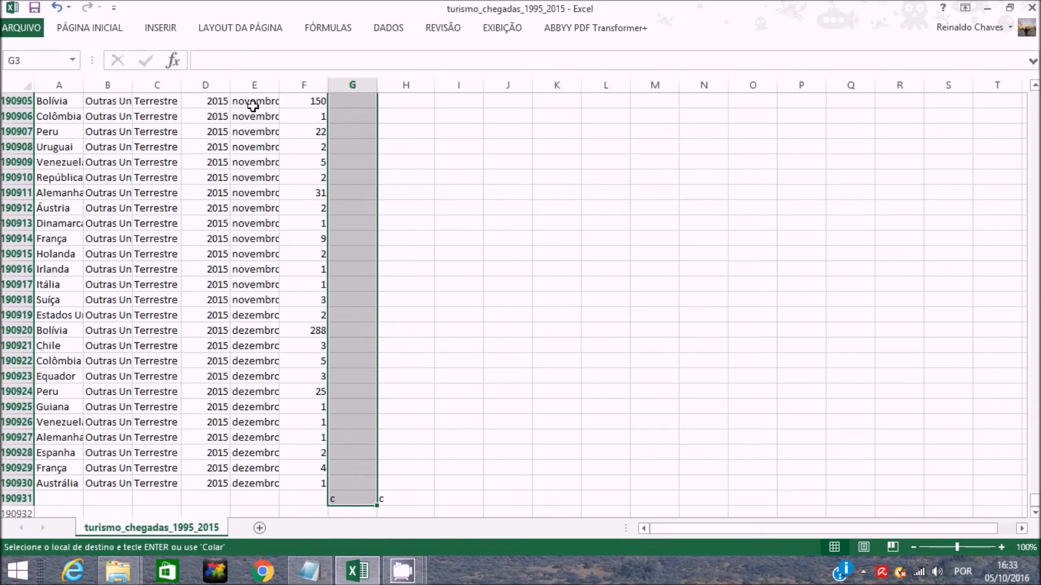
key(ctrl+v)
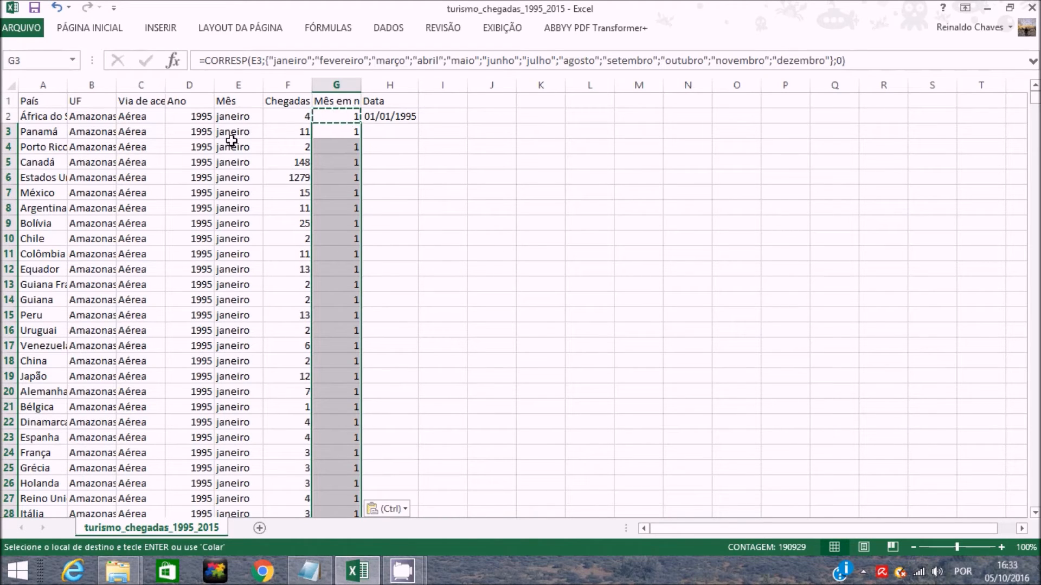
click(338, 223)
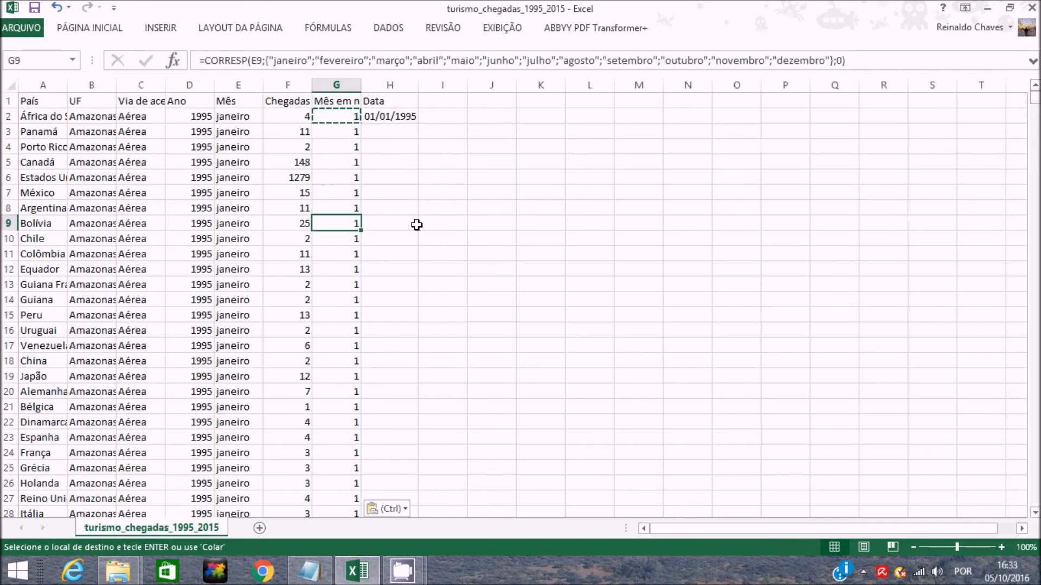
key(Up)
key(Up)
key(Up)
key(Up)
key(Up)
key(Up)
key(Down)
key(Down)
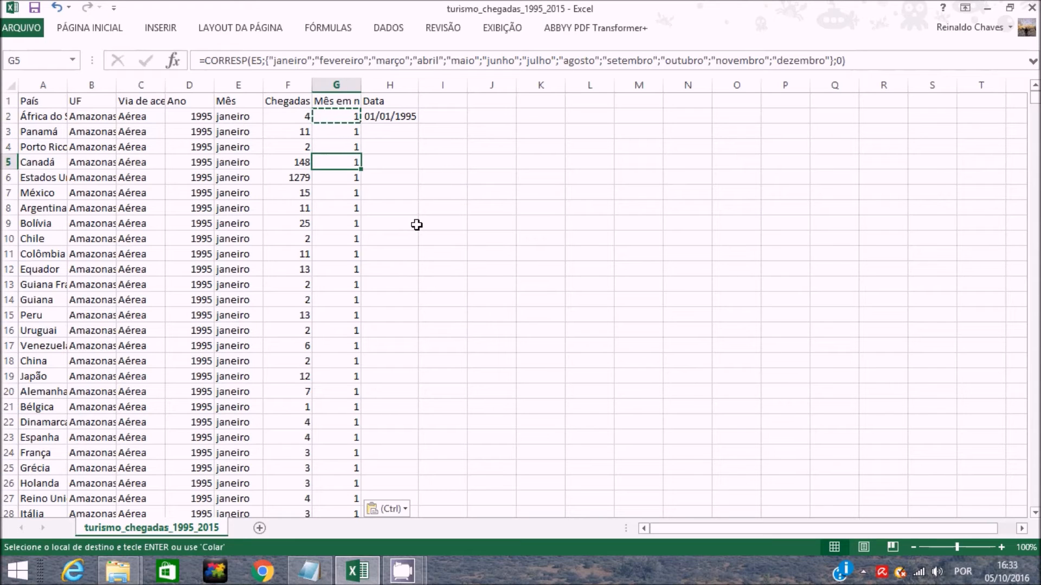
key(Down)
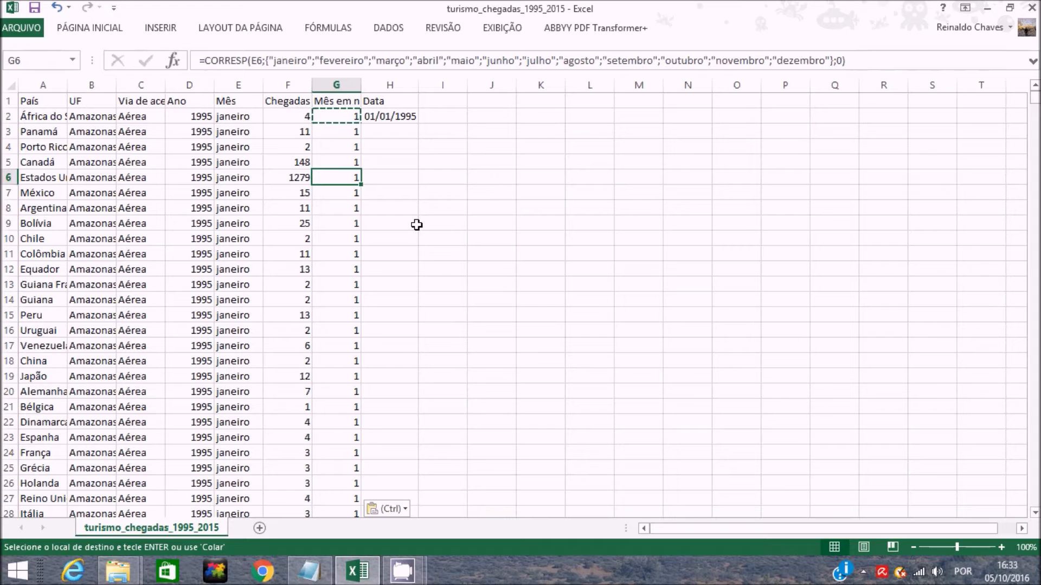
key(ctrl)
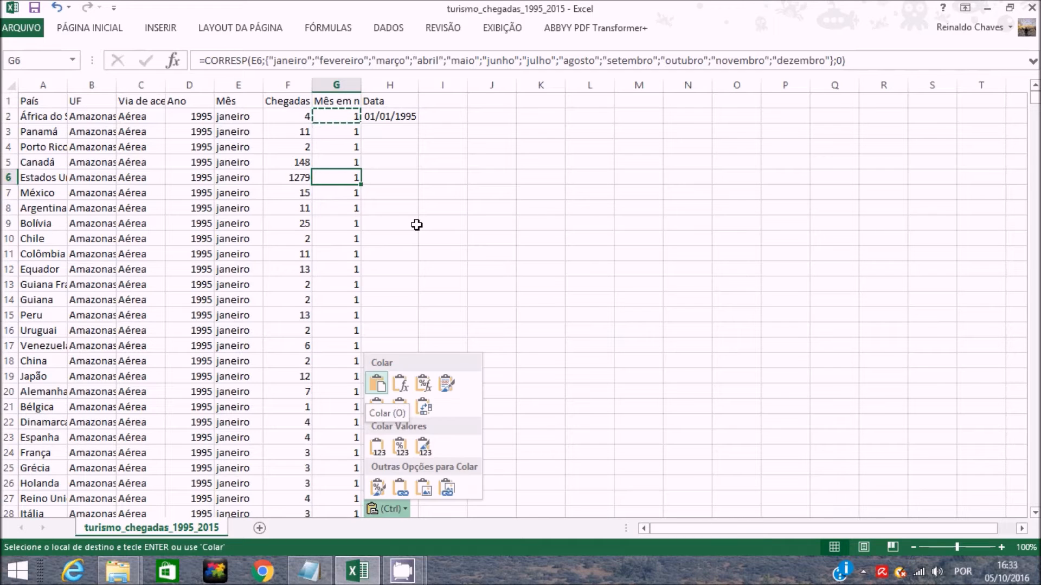
key(Down)
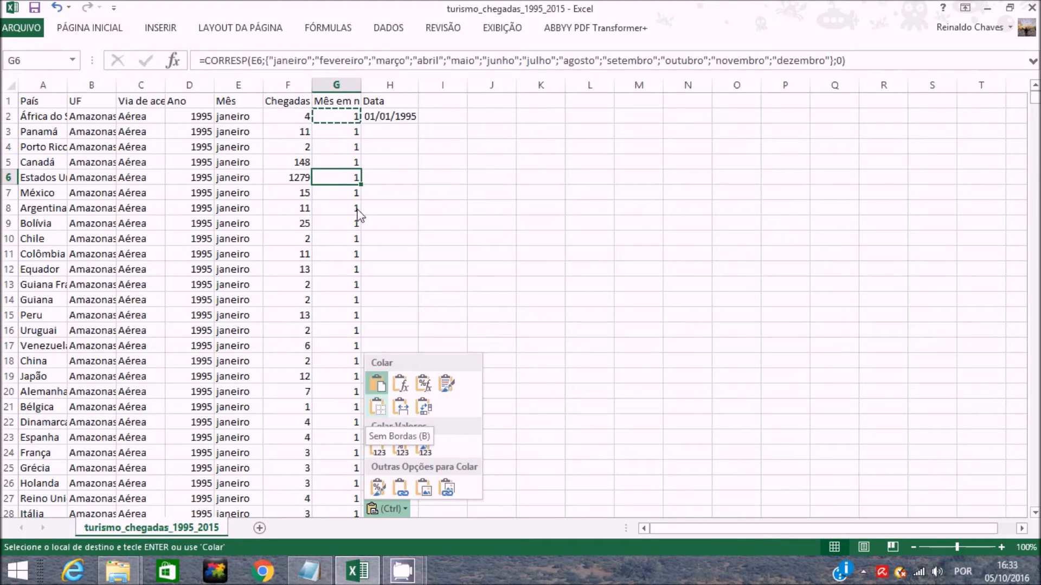
key(Escape)
Delete the extra month-number formula from G190931, in the row just below the last data record.
key(Down)
key(Down)
key(Down)
key(Down)
key(Down)
key(shift+Down)
key(Down)
key(ctrl+Down)
key(Down)
key(ctrl+v)
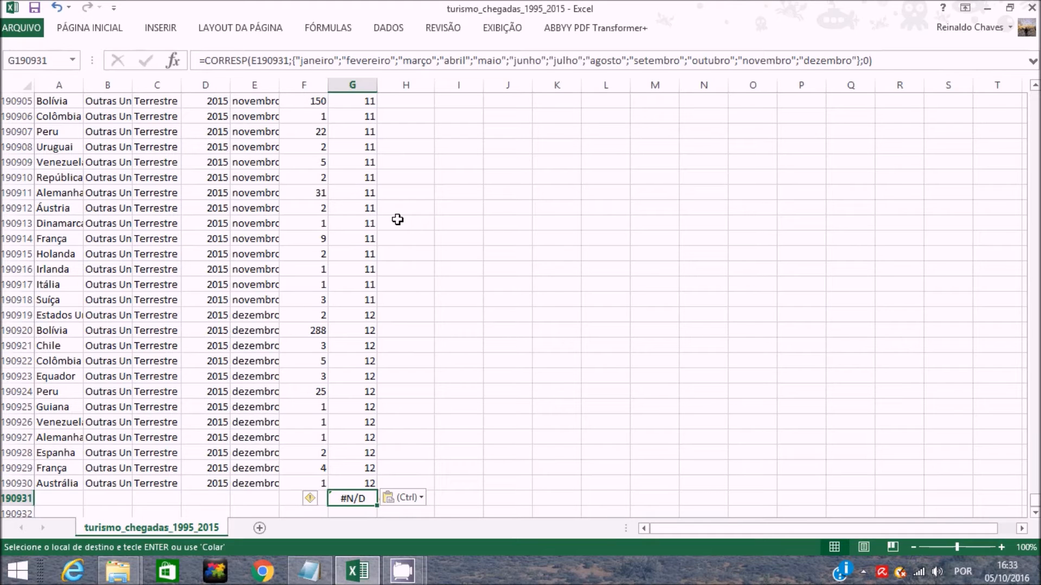
key(Delete)
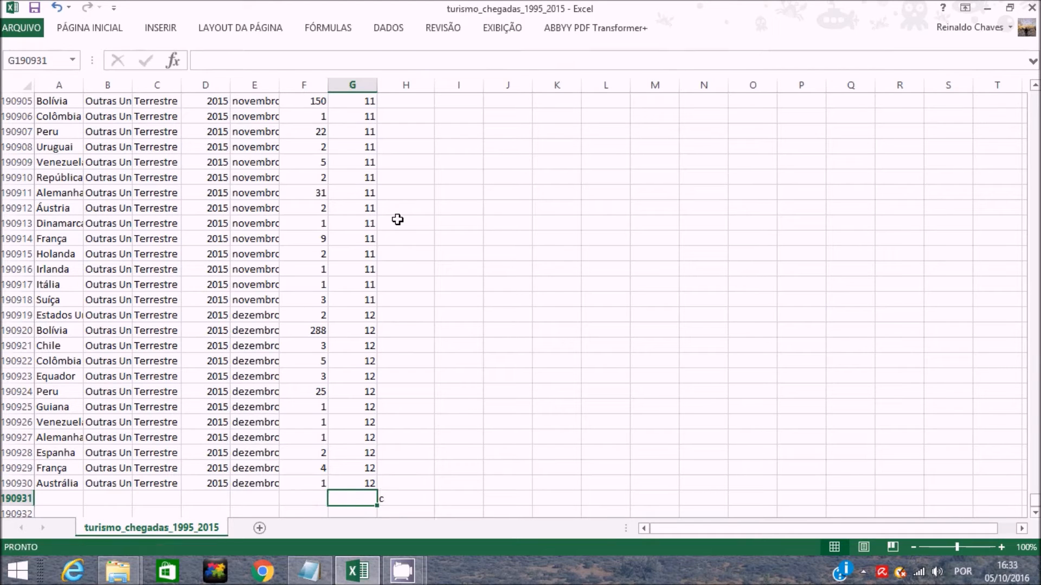
key(Up)
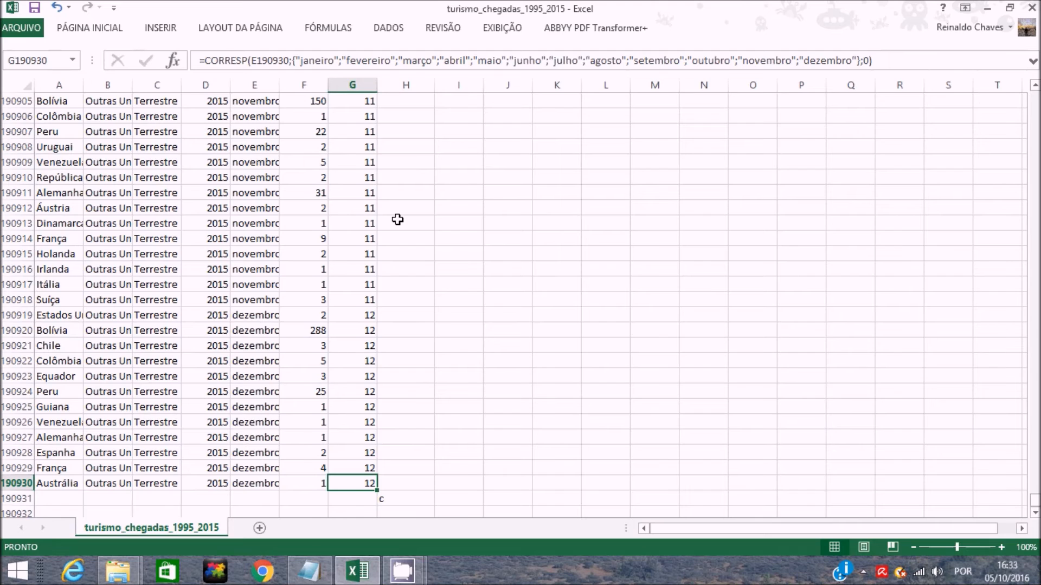
Copy the date formula from H2 and paste it into column H from H3 down through the marker cell H190931.
key(ctrl+Home)
key(Right)
key(Right)
key(Right)
key(Right)
key(Right)
key(Right)
key(Right)
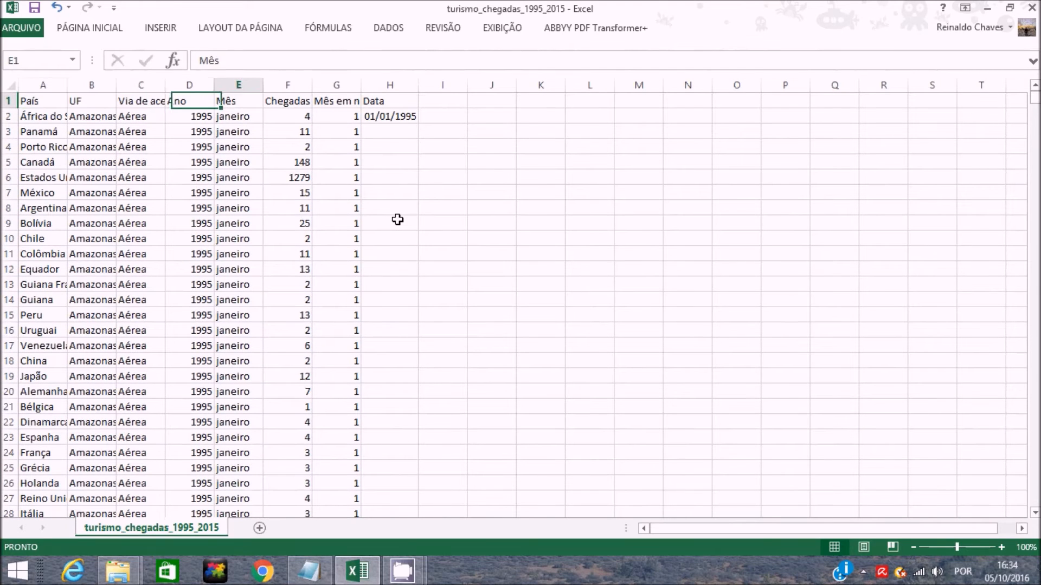
key(Down)
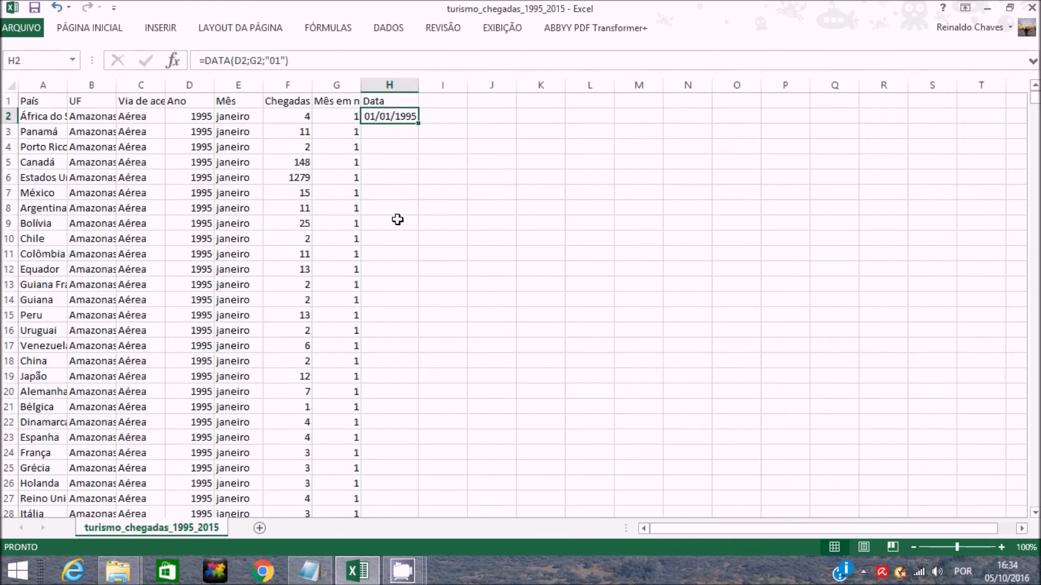
key(ctrl+c)
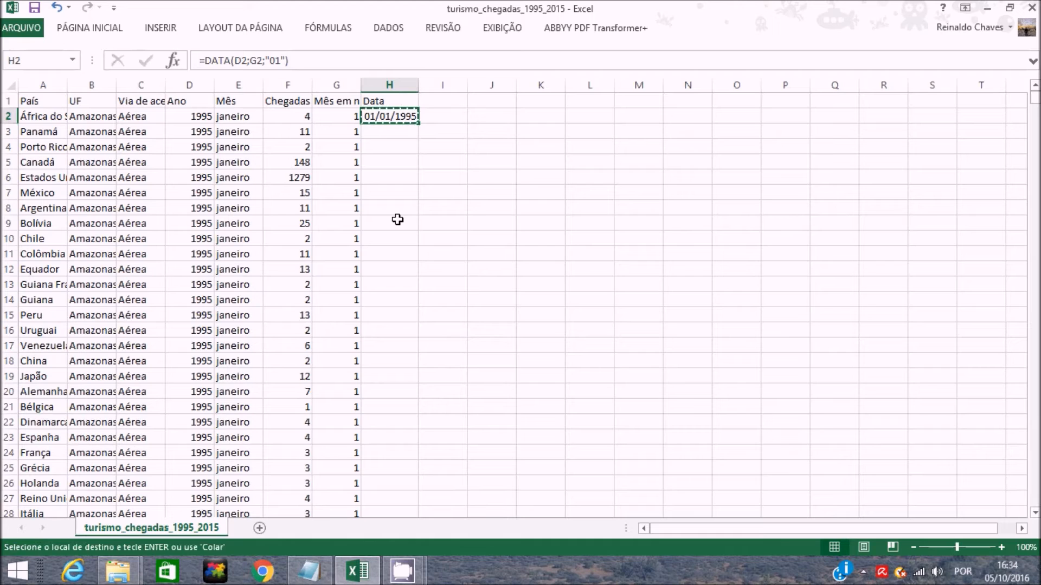
key(Down)
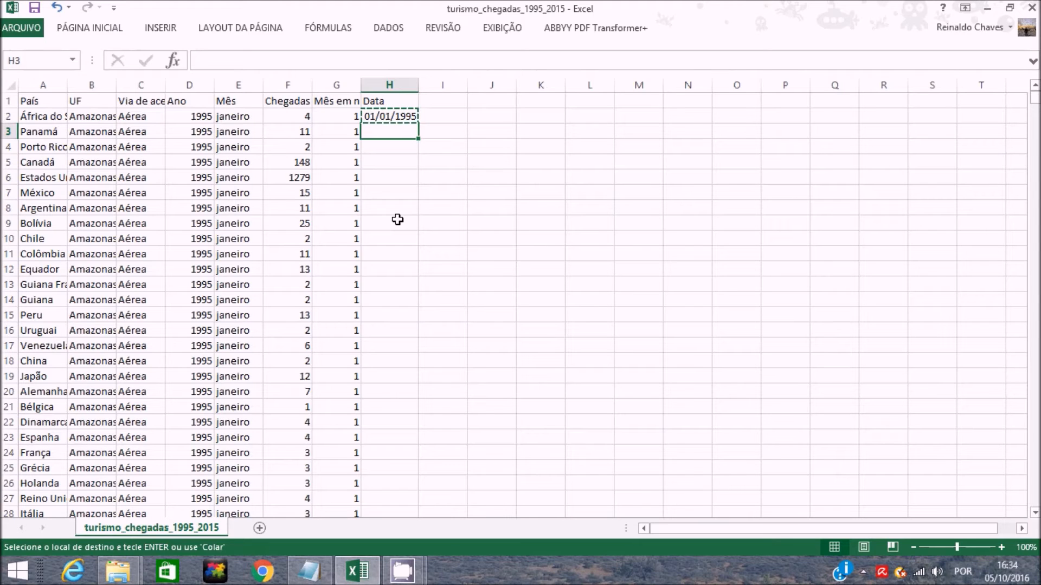
key(shift+Down)
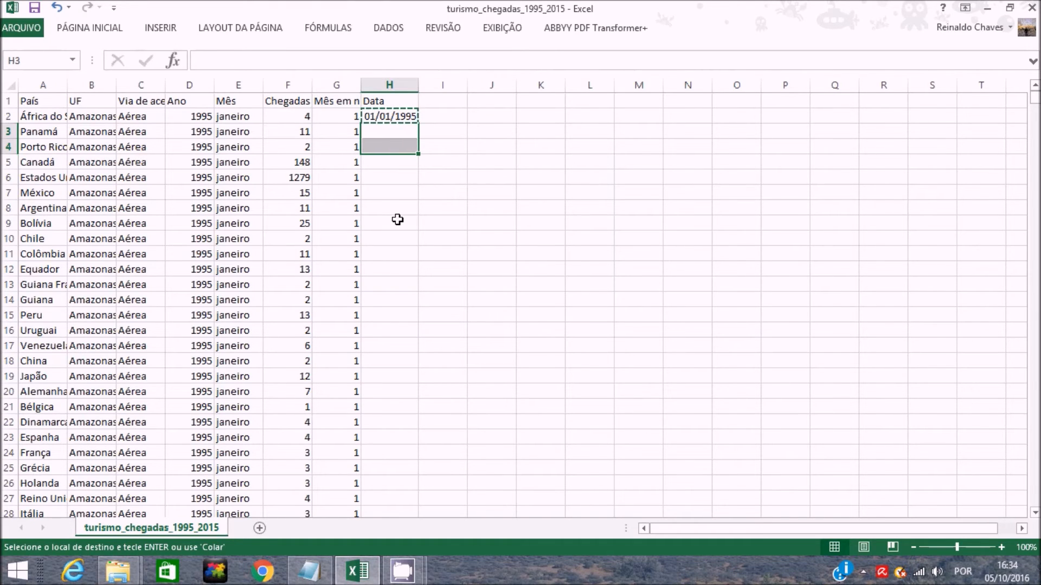
key(ctrl+shift+End)
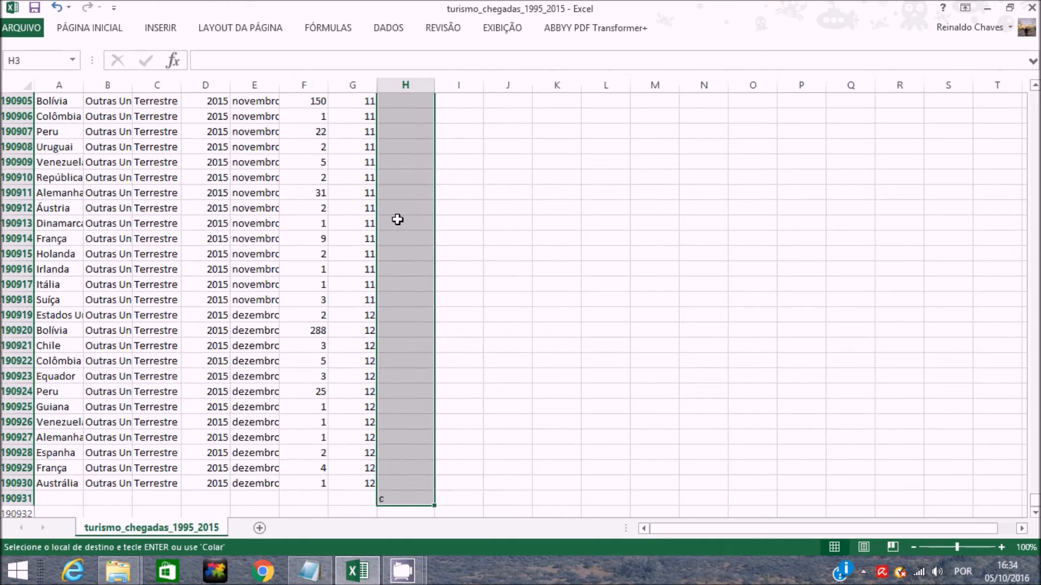
key(ctrl+v)
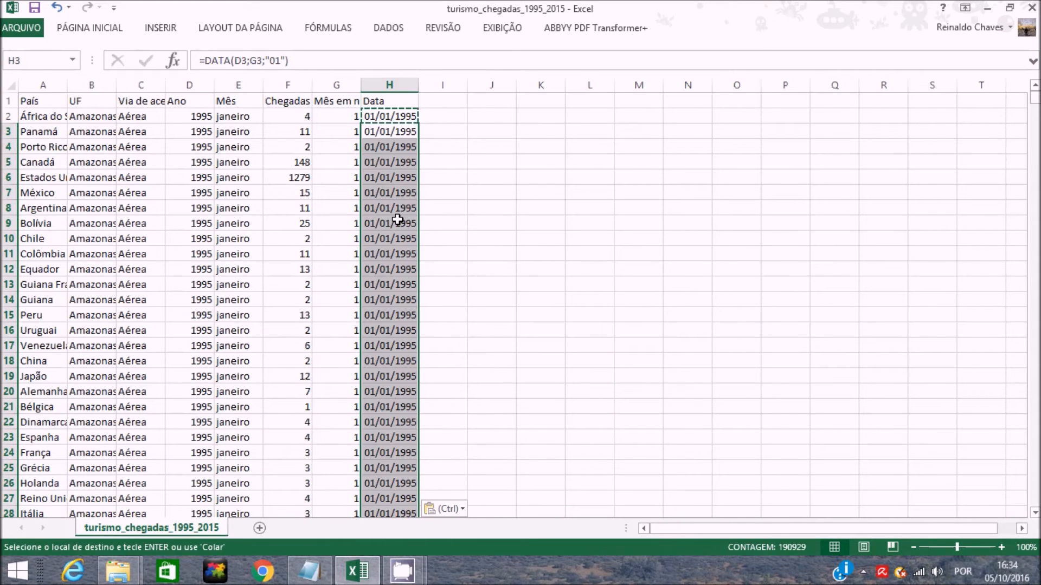
key(Down)
key(Down)
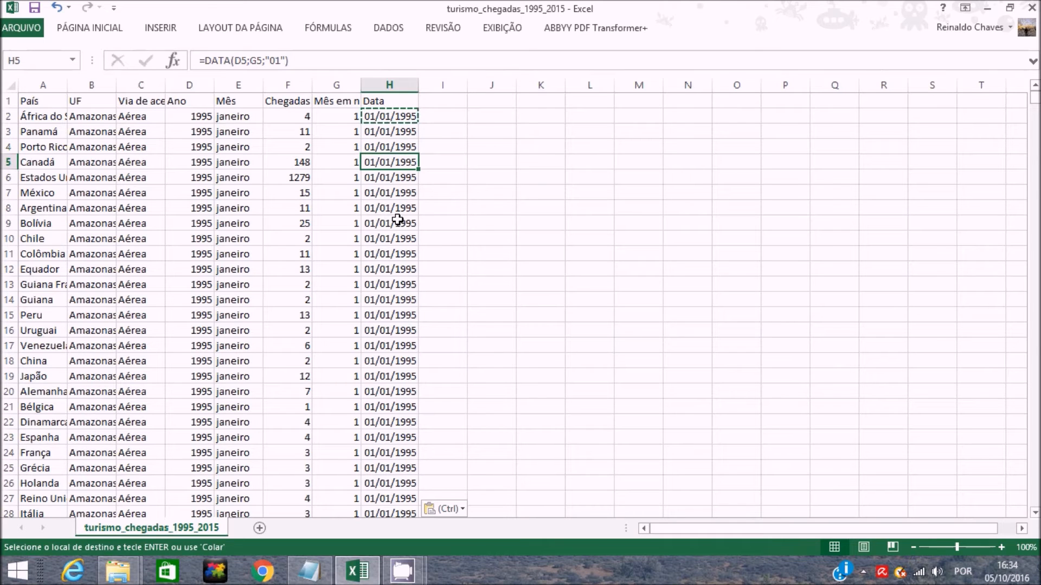
key(shift+Down)
key(ctrl+q)
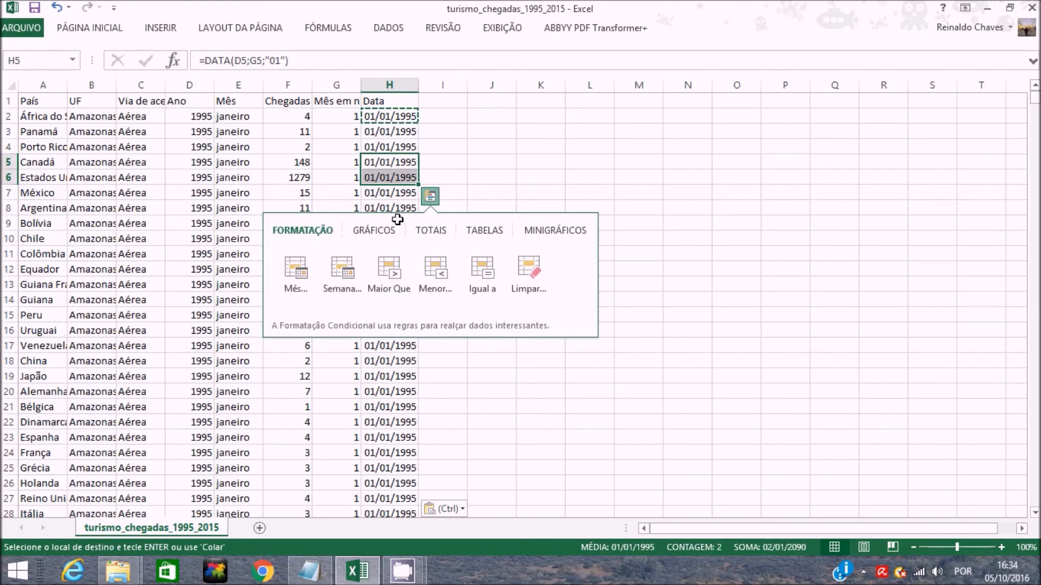
key(Escape)
key(Down)
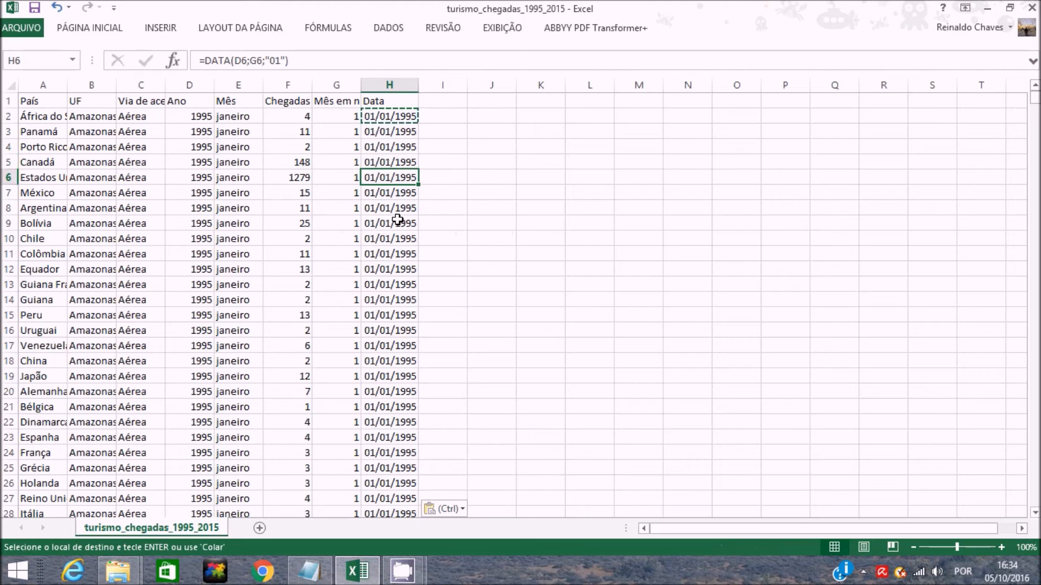
Delete the extra date formula from H190931, below the last record, and return to the start of the sheet.
click(397, 220)
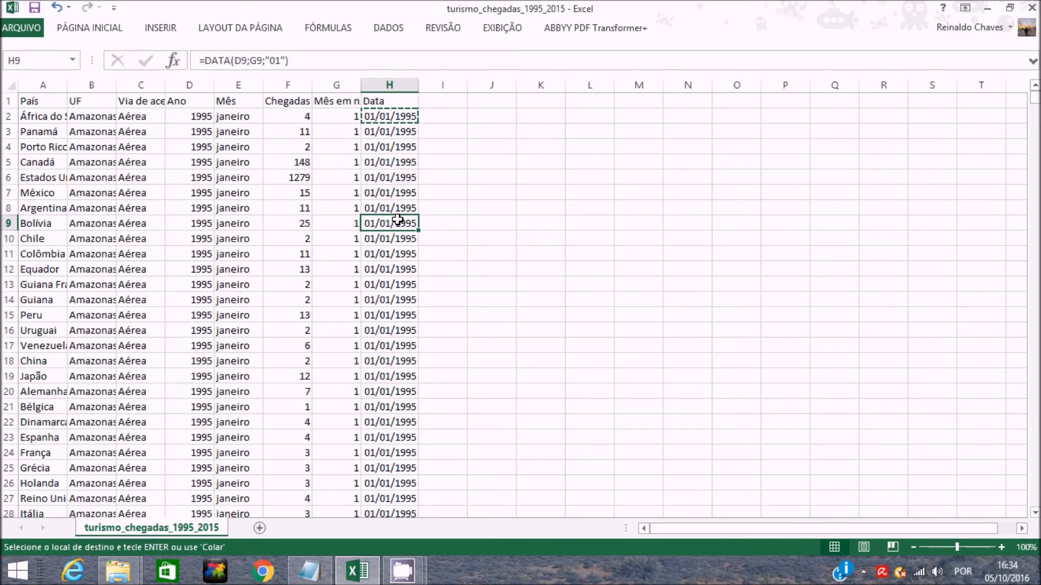
key(ctrl+Down)
key(Delete)
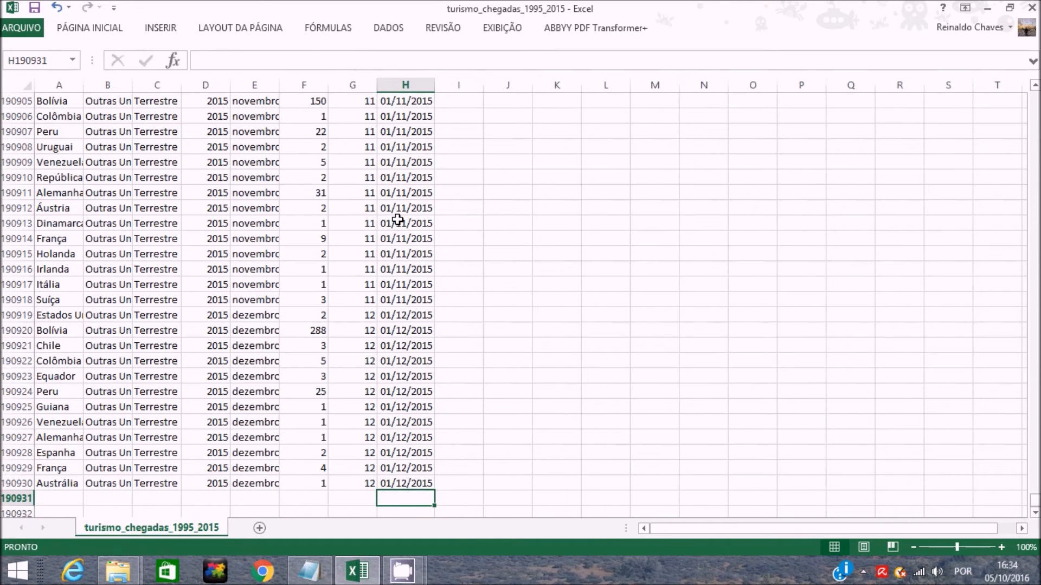
key(Up)
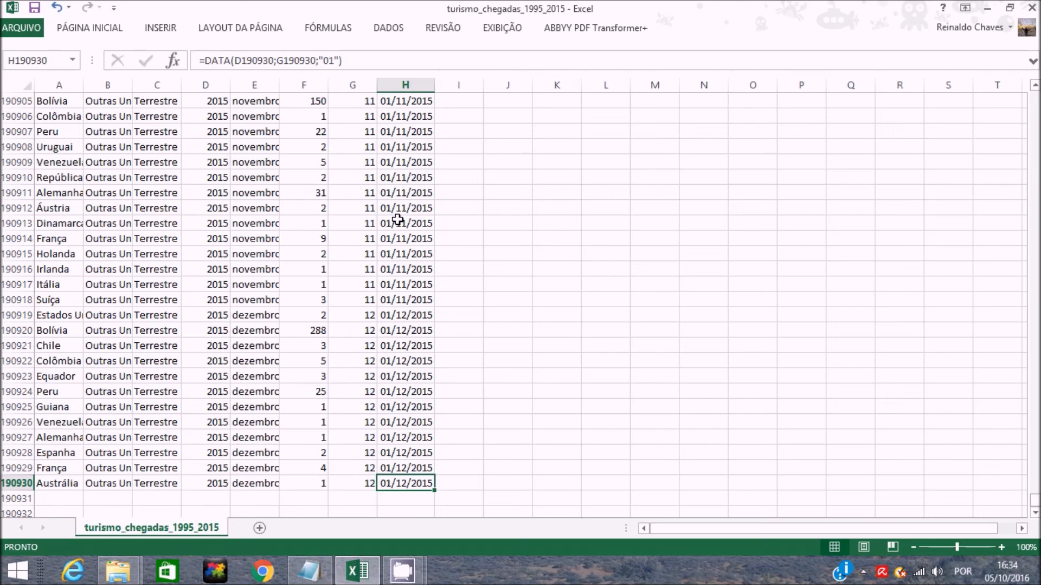
key(ctrl+Home)
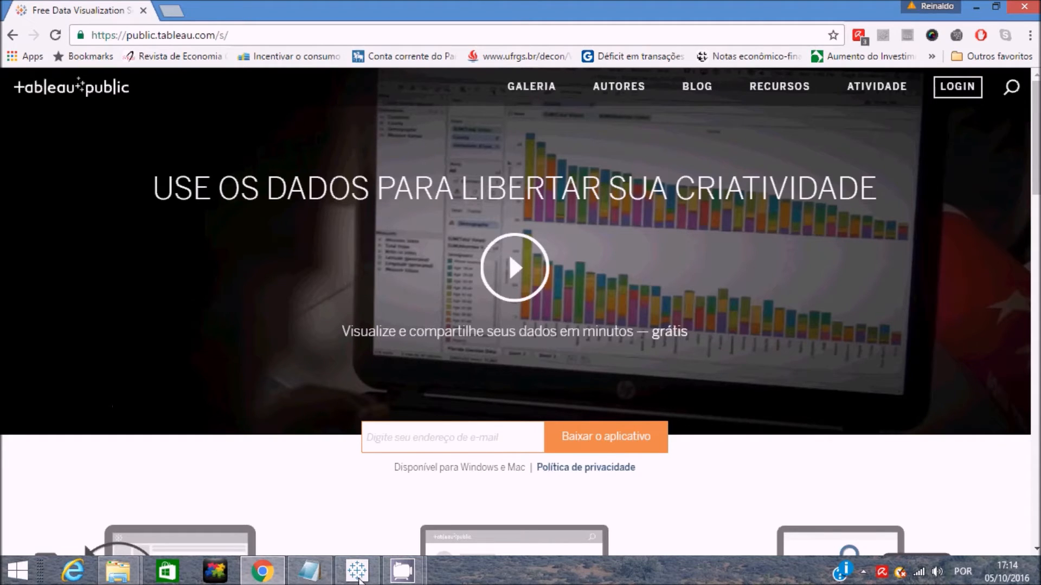
Switch to Tableau Public and connect to the text file turismo_chegadas_1995_2015 in the Downloads folder.
click(359, 577)
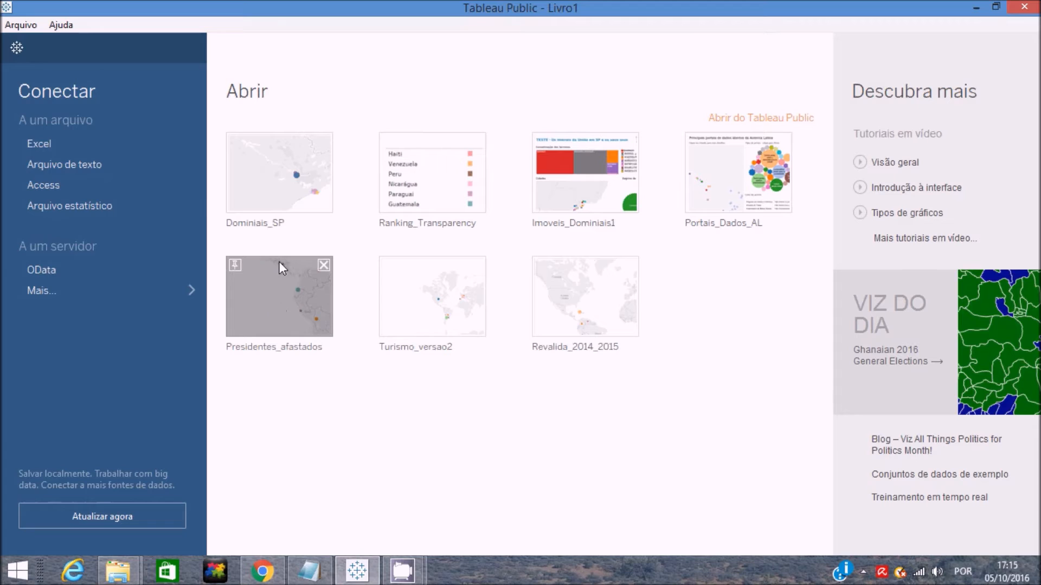
click(95, 165)
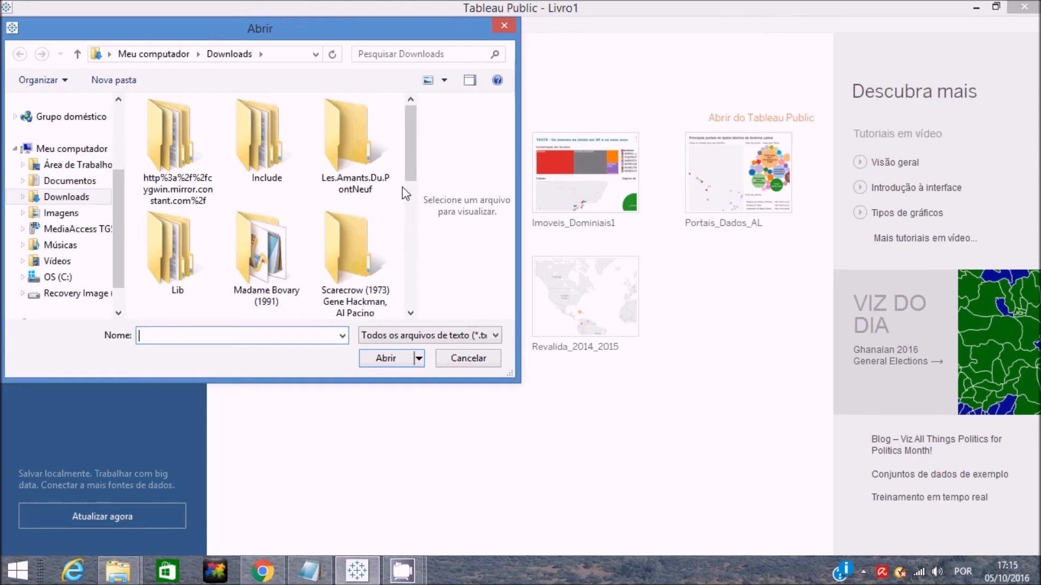
drag(410, 168, 405, 305)
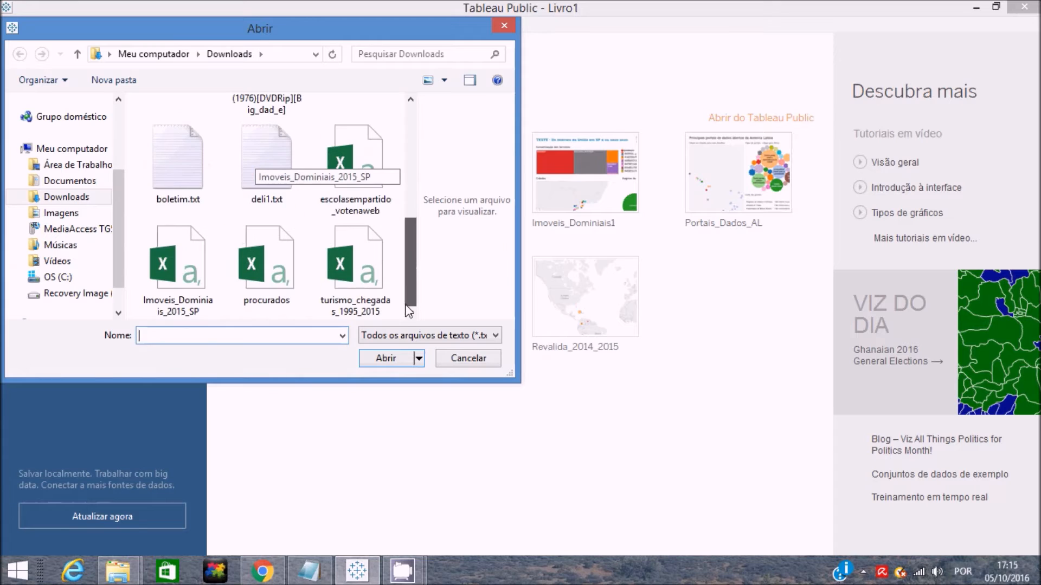
click(368, 277)
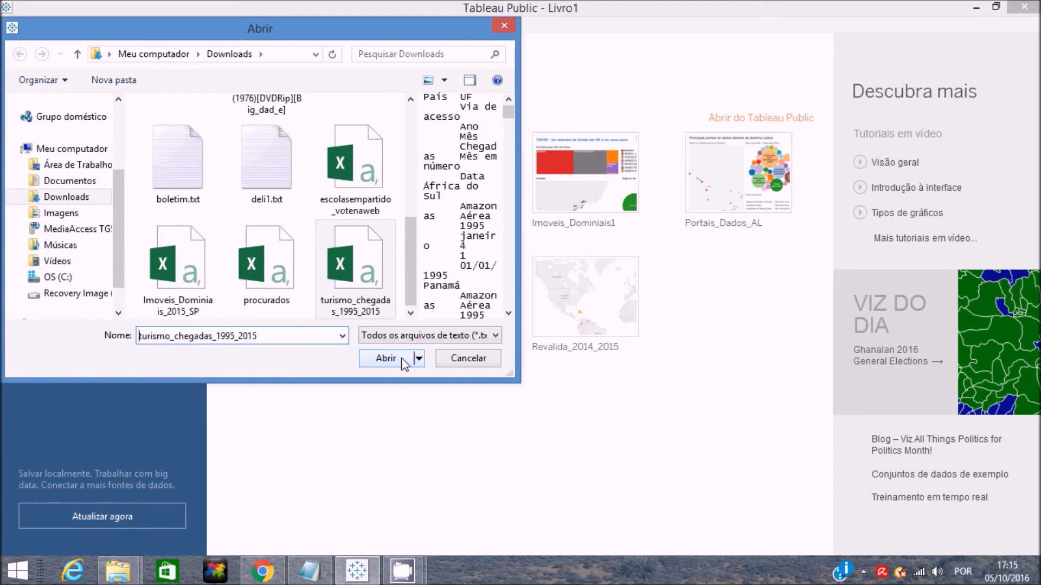
click(403, 360)
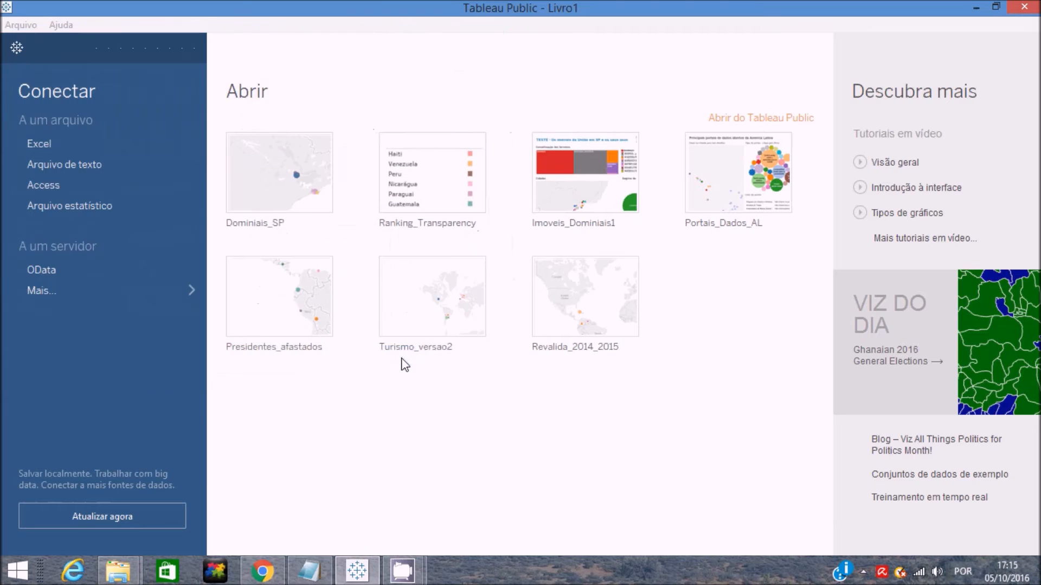
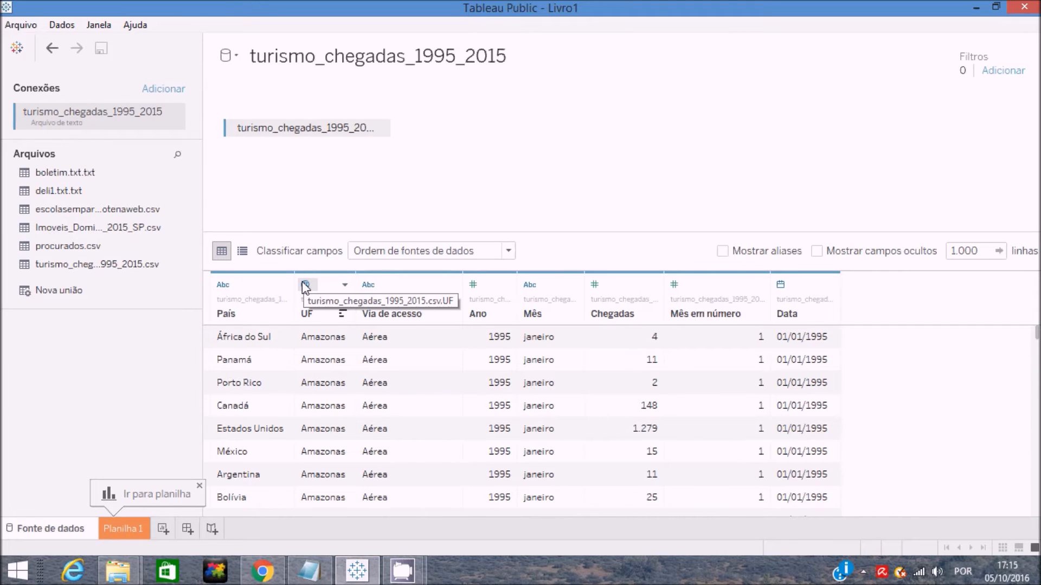
Assign the geographic role País/Região to the País field in the data source.
click(223, 286)
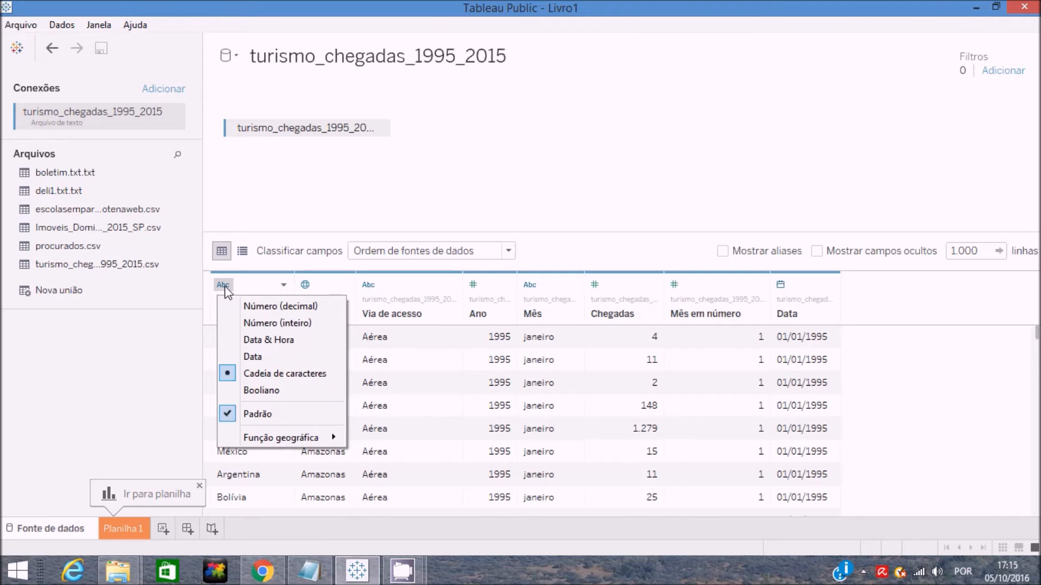
mouse_move(290, 439)
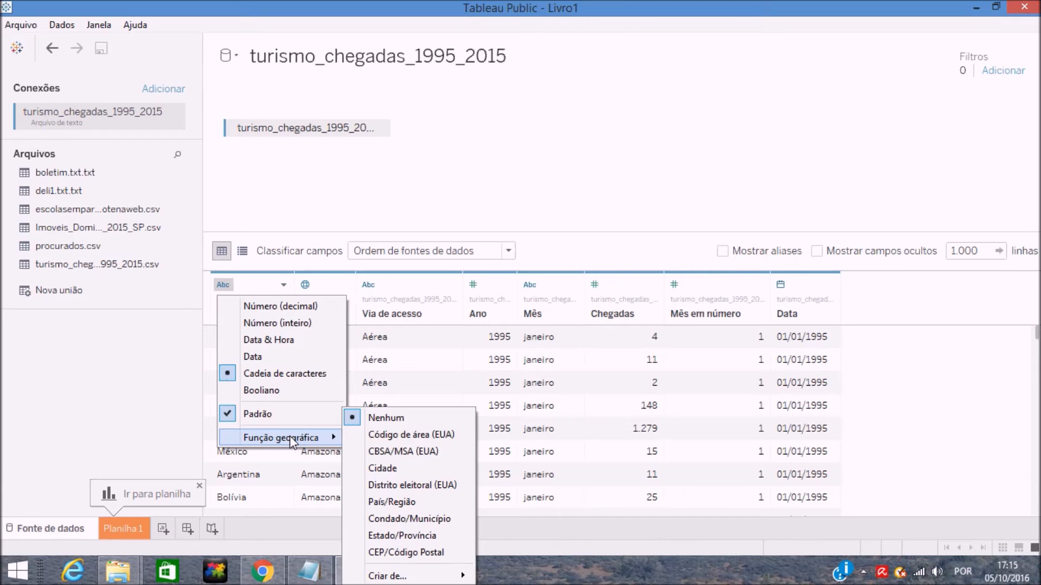
click(393, 501)
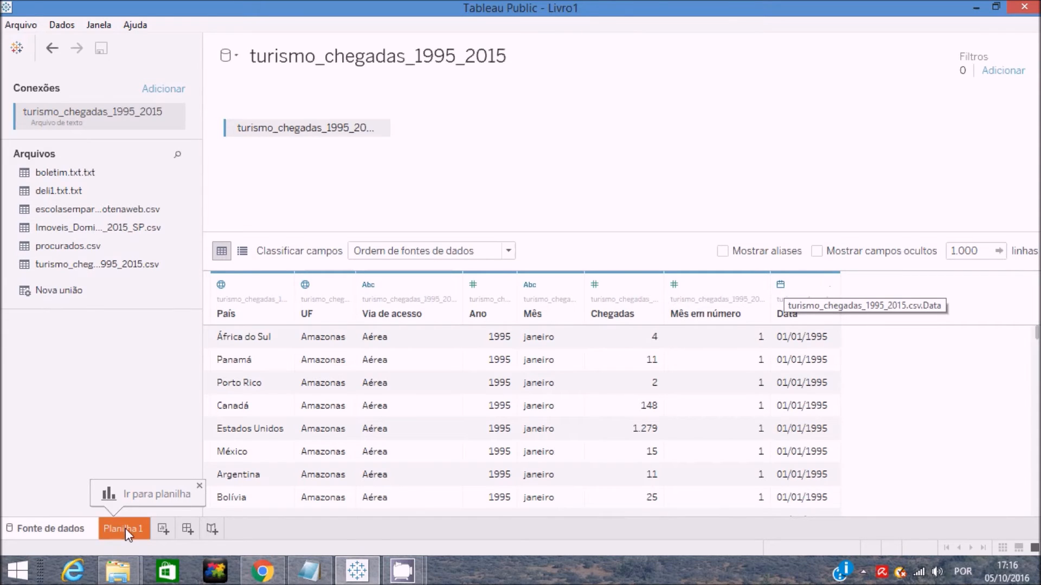
In Planilha 1, plot the País dimension on a map and add País to both Cor and Detalhe.
click(125, 529)
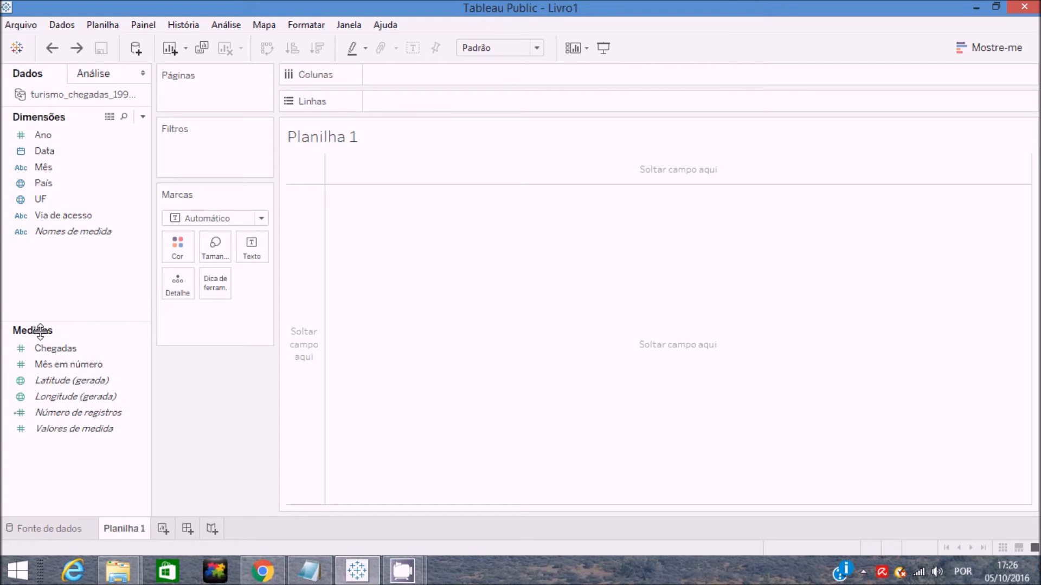
double_click(48, 190)
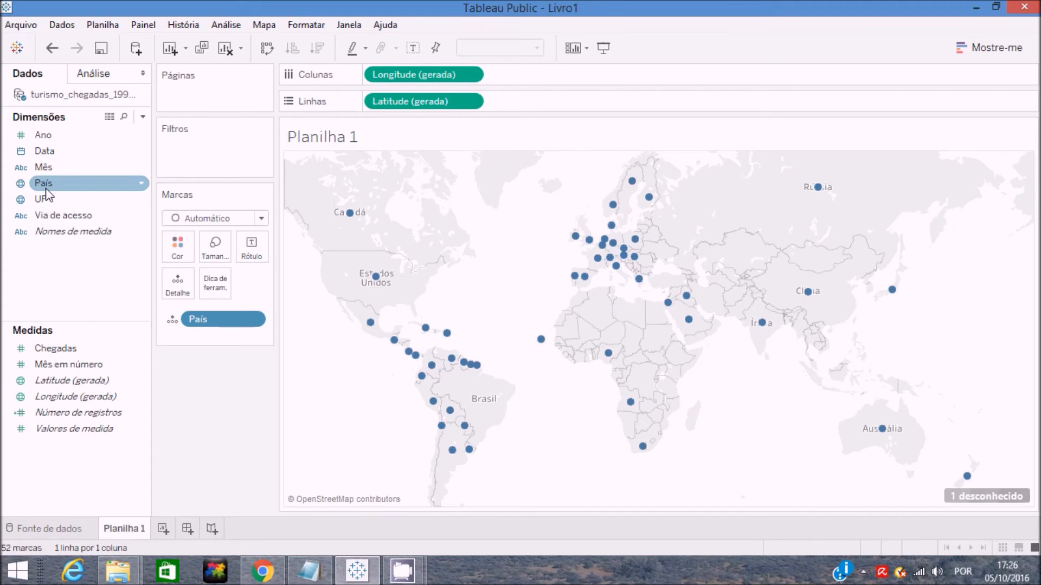
click(35, 181)
drag(81, 183, 177, 247)
drag(48, 187, 182, 282)
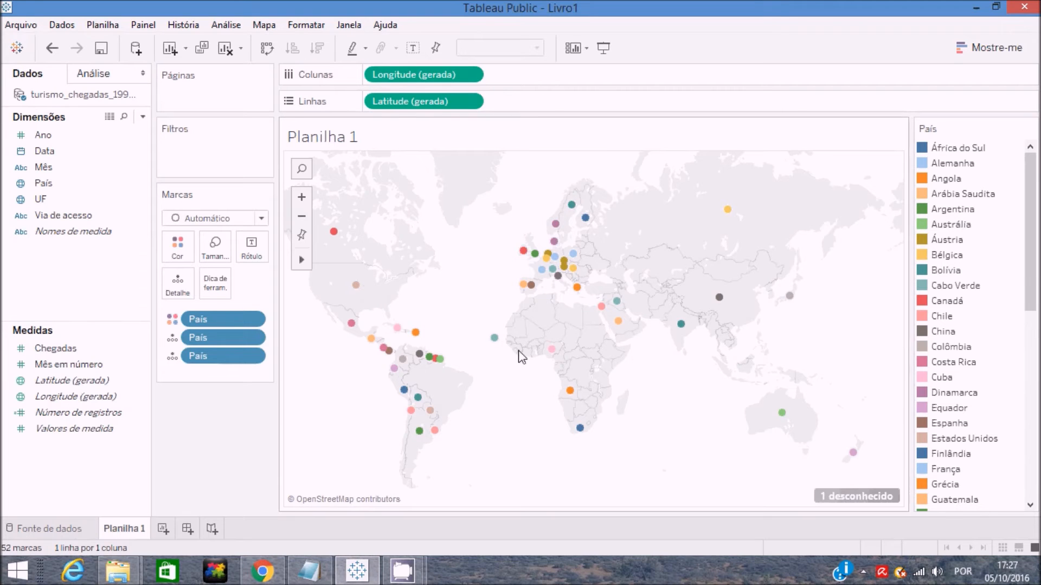
Correct the unknown País location by matching República da Coreia to Coreia do Sul.
click(862, 497)
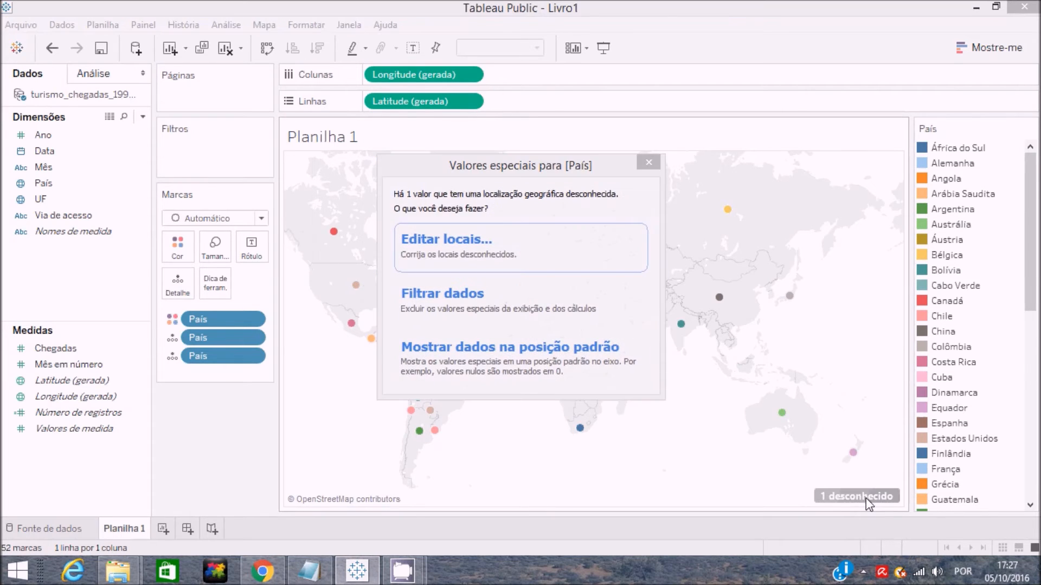
click(500, 235)
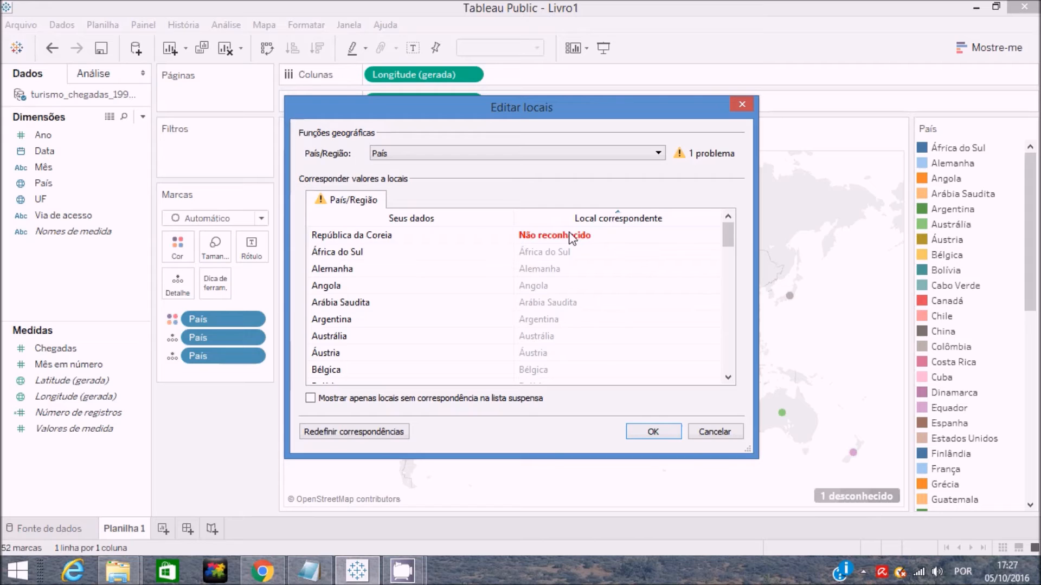
click(700, 237)
click(713, 236)
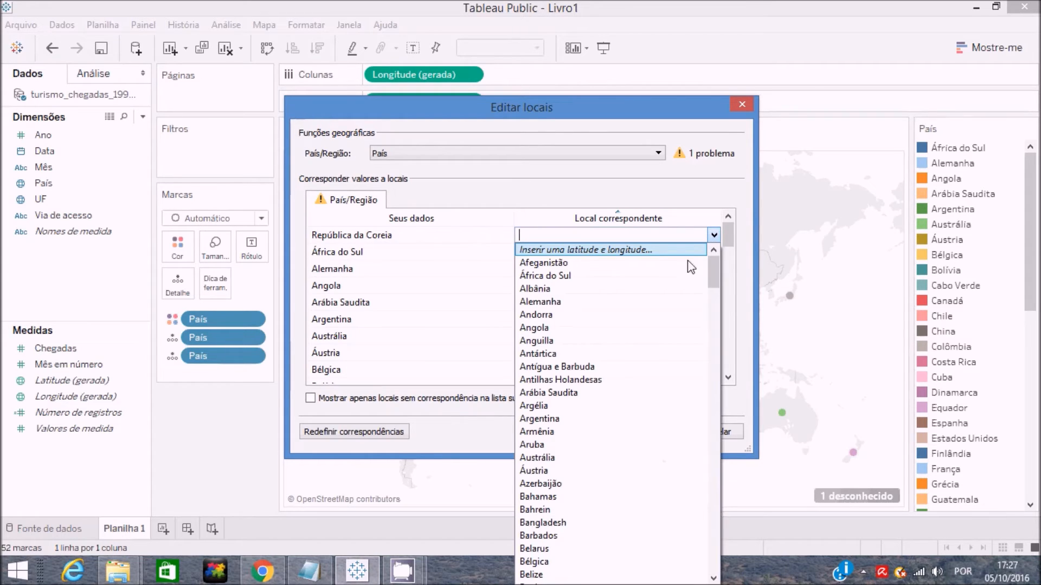
scroll(643, 389, down, 10)
scroll(643, 390, down, 4)
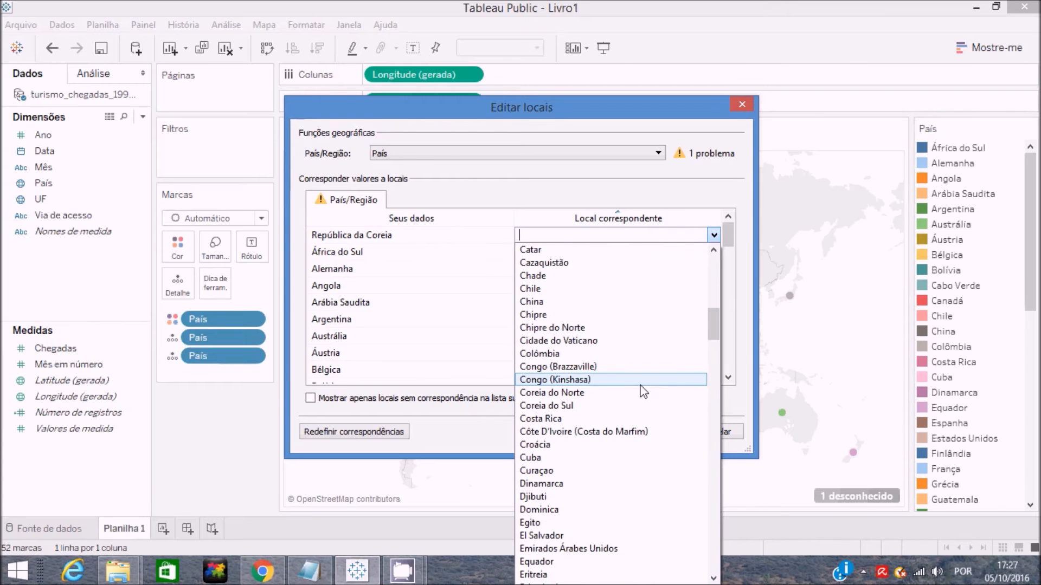
click(586, 409)
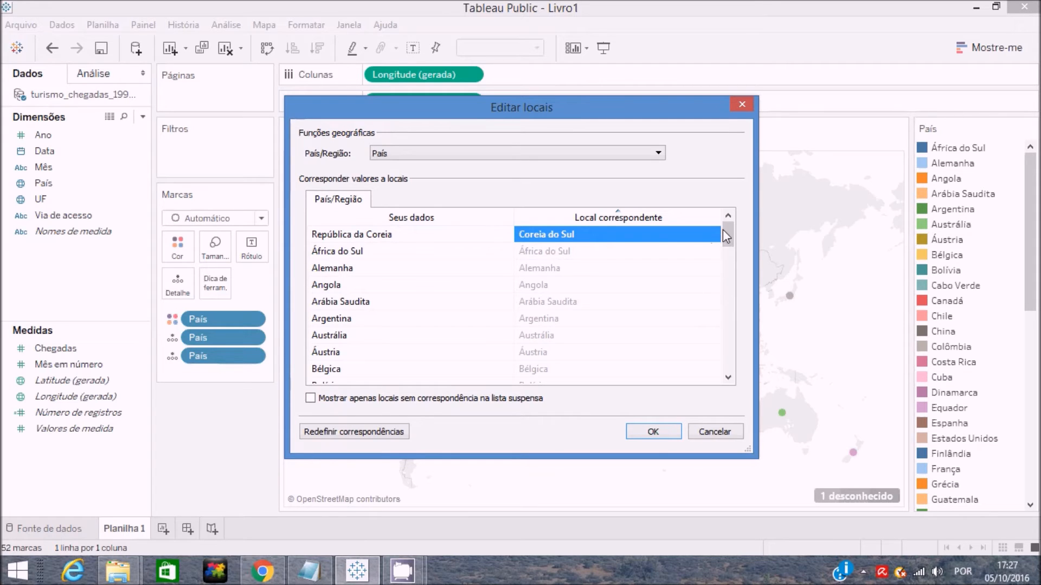
click(664, 431)
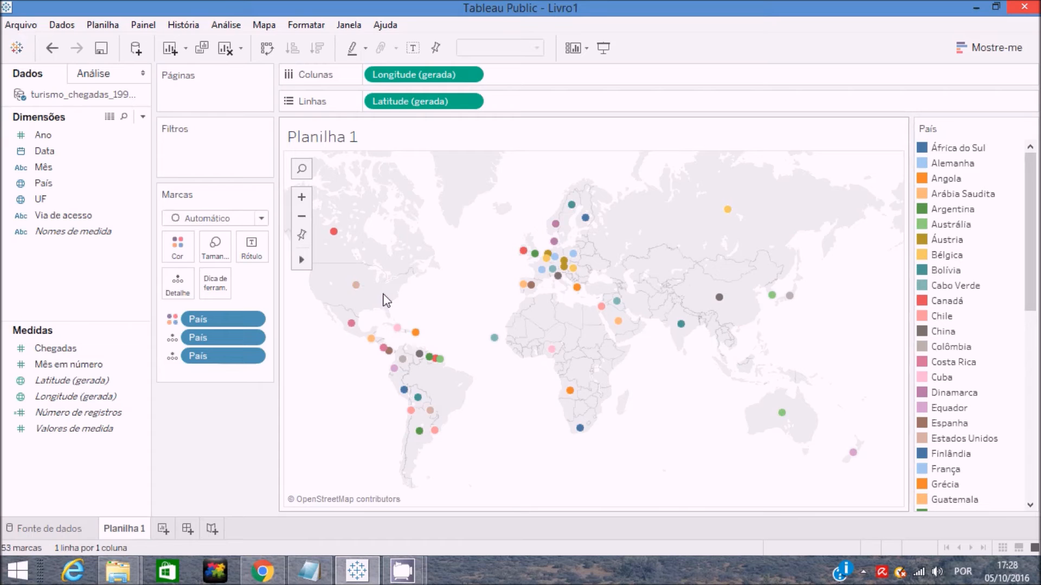
Add the Chegadas measure to both Detalhe and Tamanho so the country marks are sized by total arrivals.
click(57, 348)
drag(132, 290, 181, 283)
drag(51, 349, 216, 248)
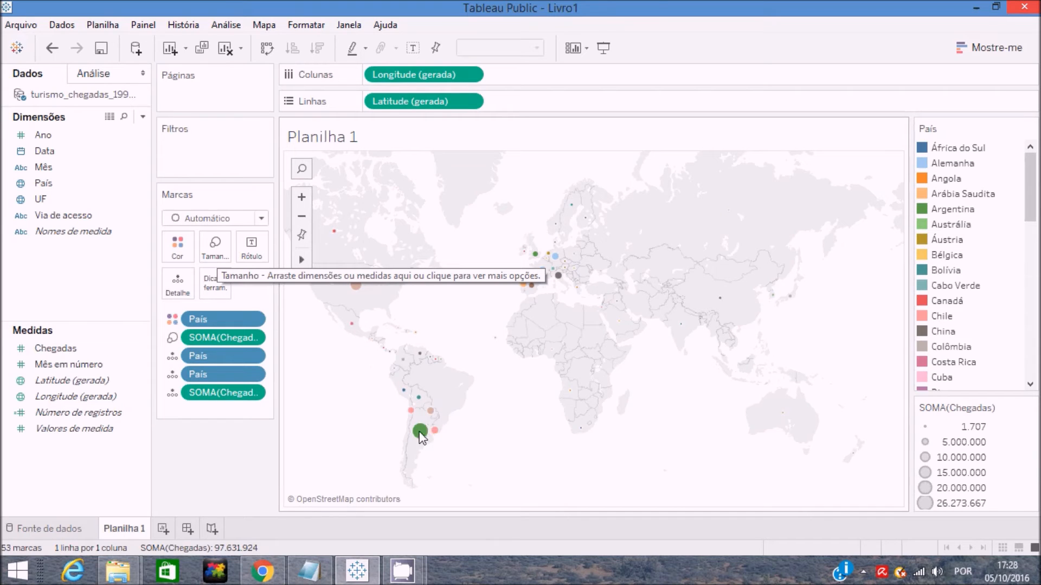
mouse_move(404, 387)
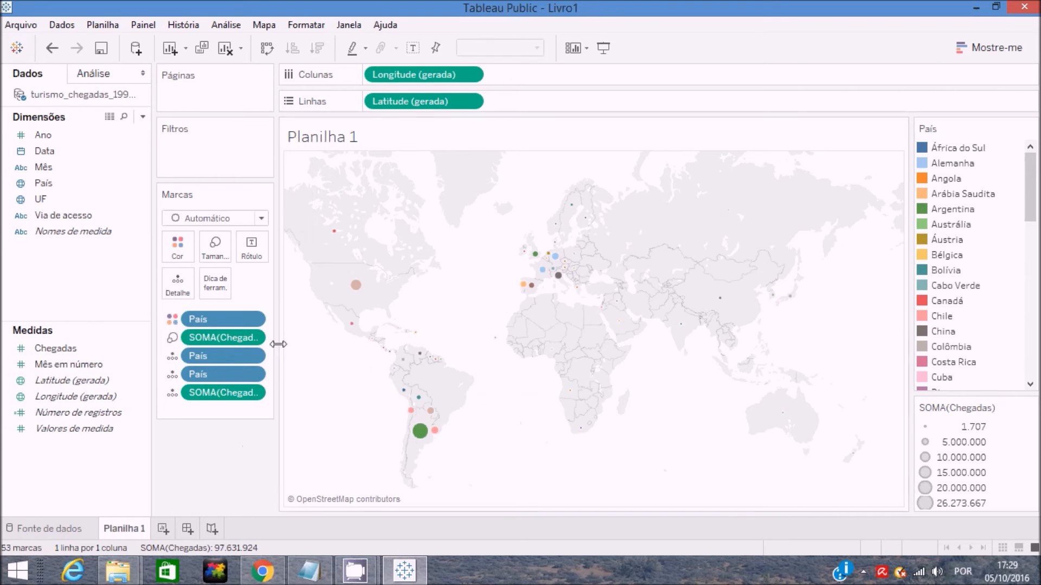
Convert the Data dimension to continuous and show its date range filter on the sheet.
click(140, 151)
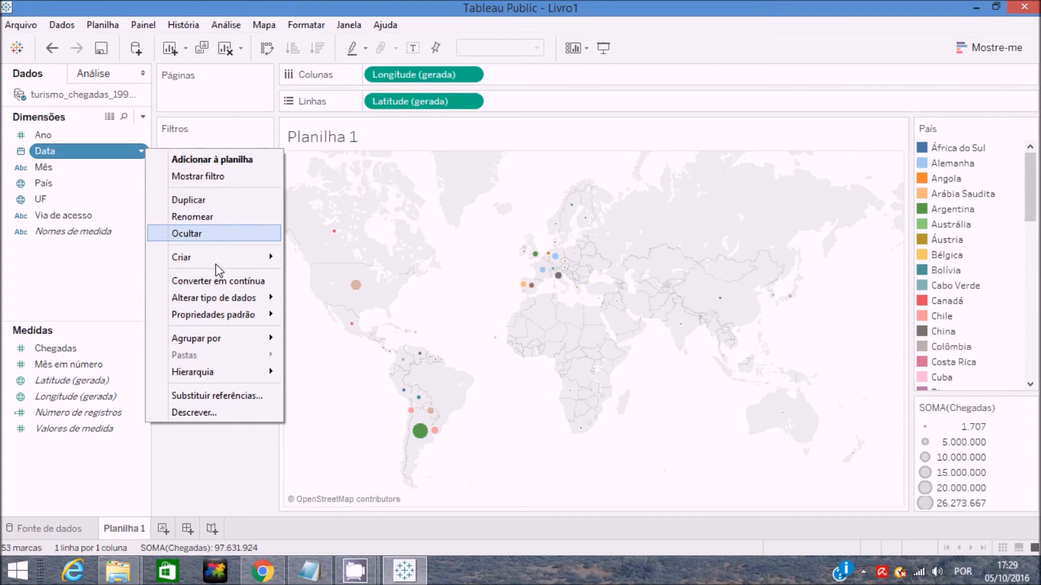
mouse_move(214, 257)
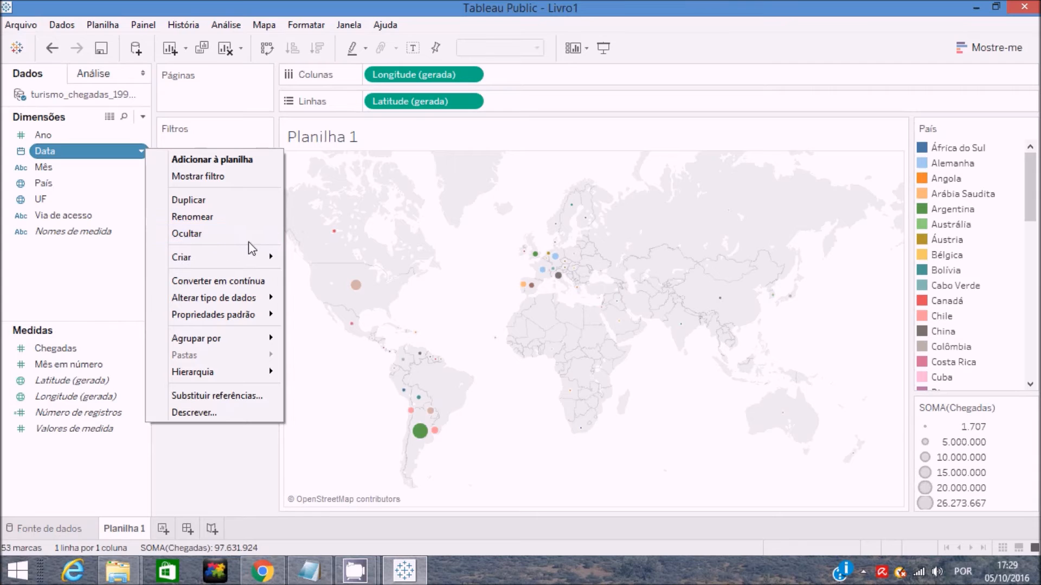
mouse_move(271, 260)
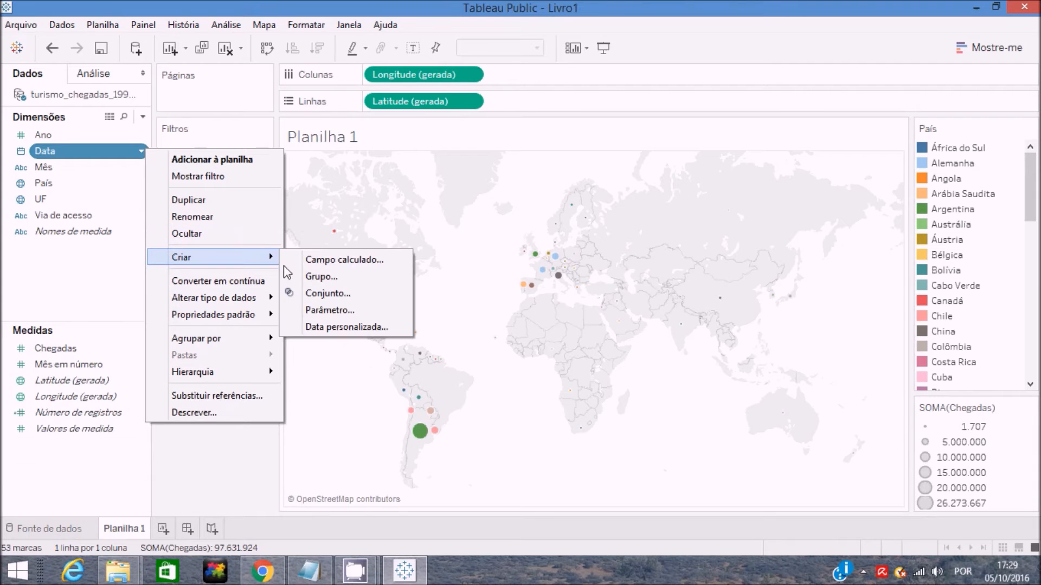
click(226, 282)
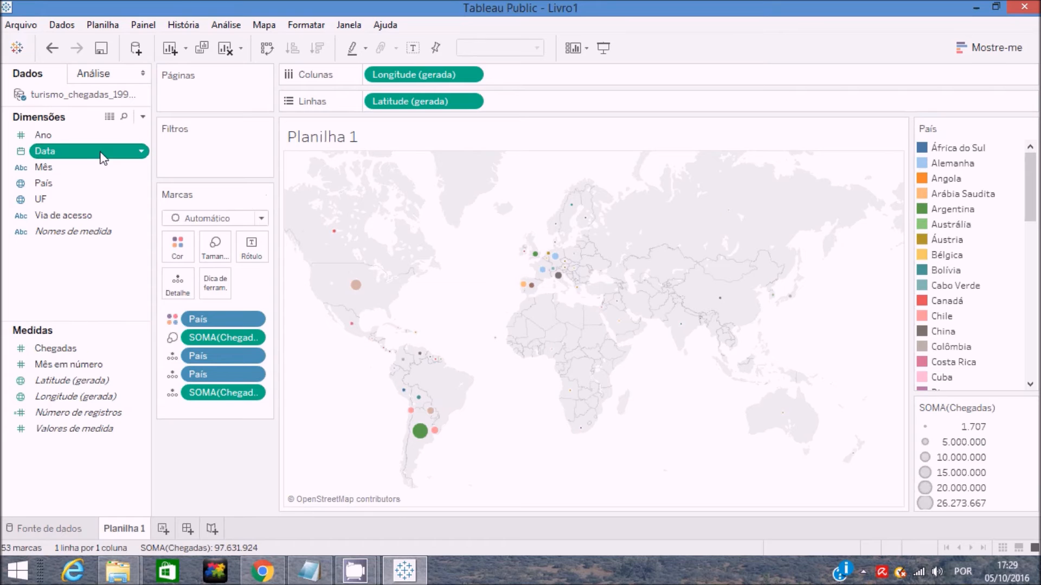
click(141, 152)
click(173, 181)
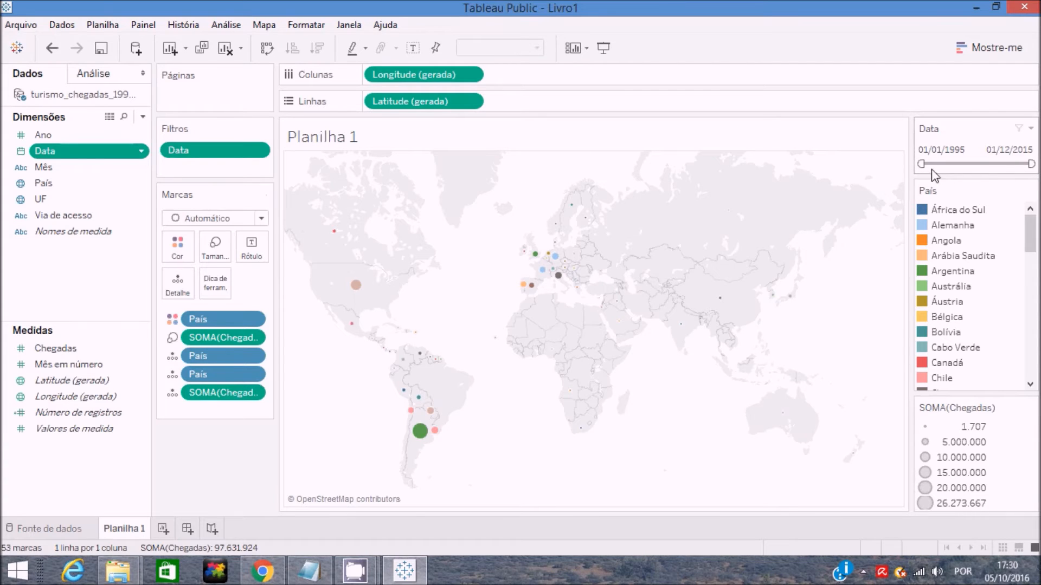
Try the Data filter with a start date of 19/05/2010, and return the range start to 01/01/1995.
drag(921, 163, 977, 164)
click(942, 149)
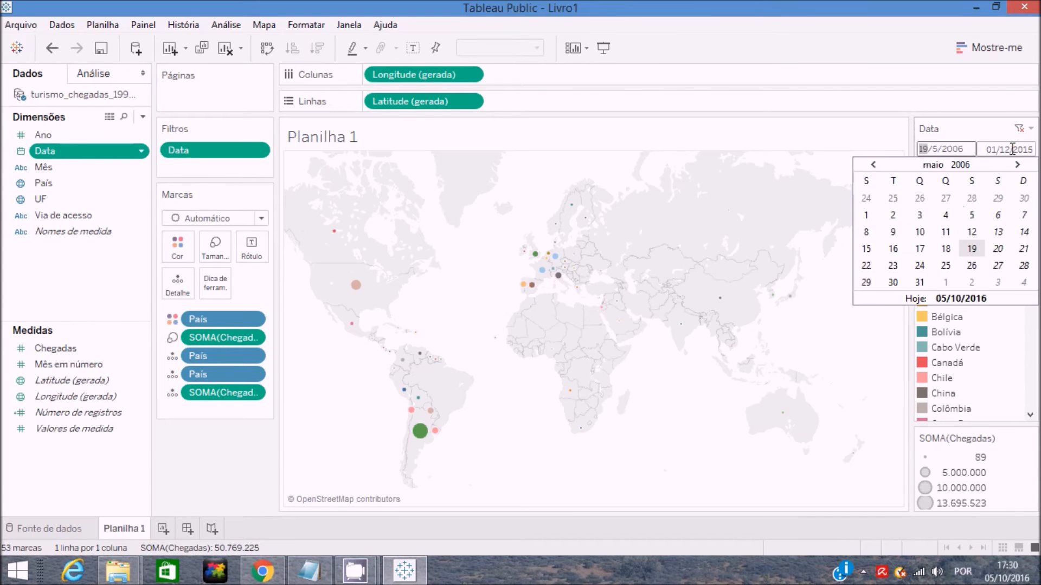
key(End)
key(BackSpace)
key(BackSpace)
text(10)
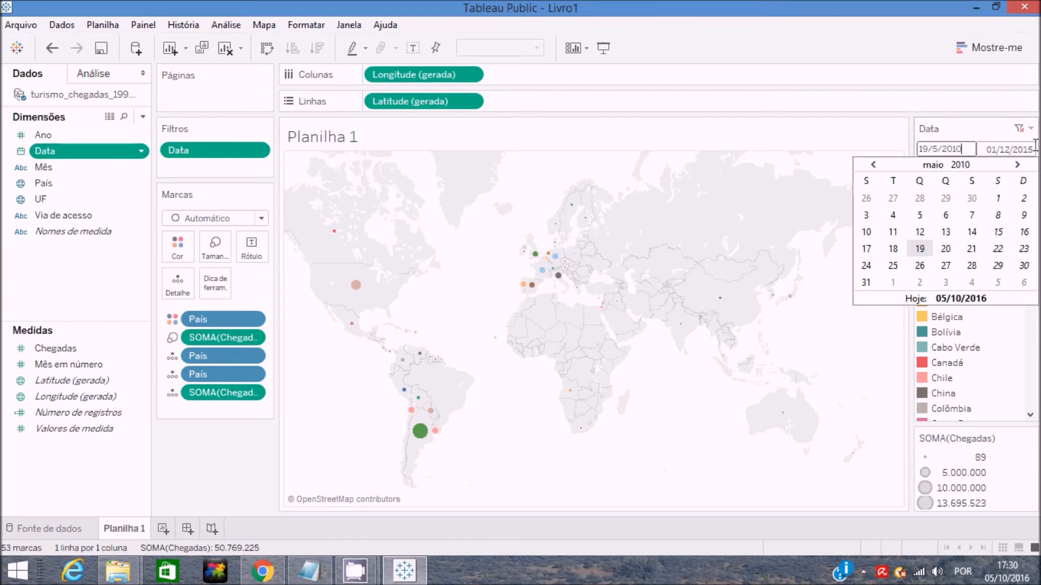
key(Return)
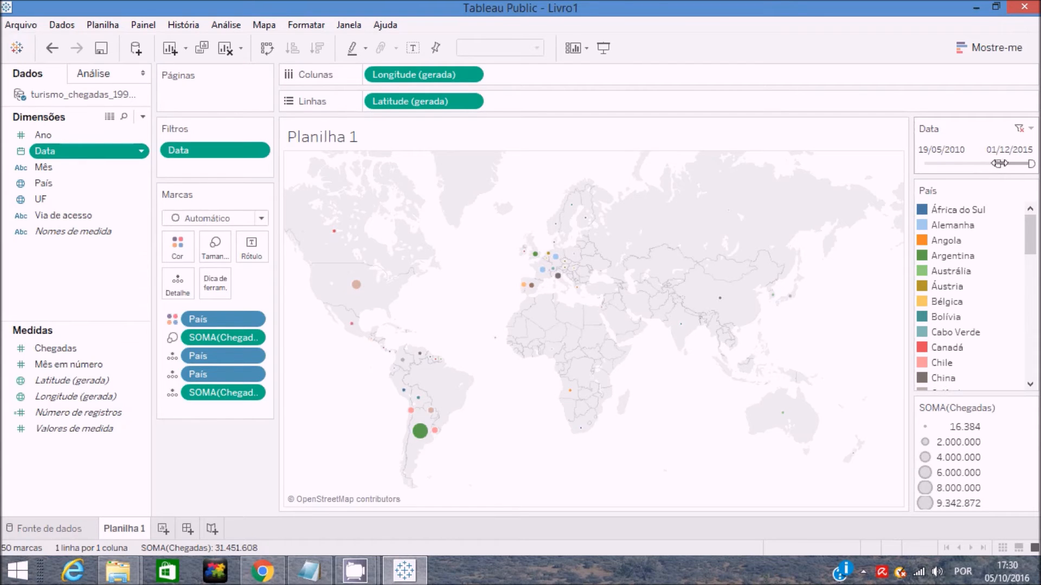
drag(997, 163, 922, 162)
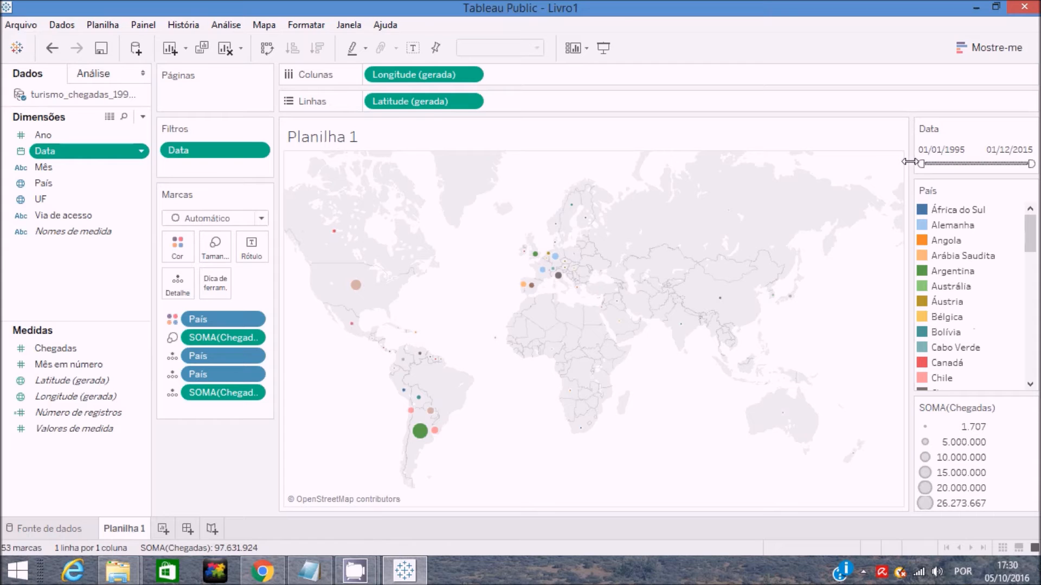
Sort País on the colour mark in descending order by the Chegadas field with Soma aggregation.
click(253, 319)
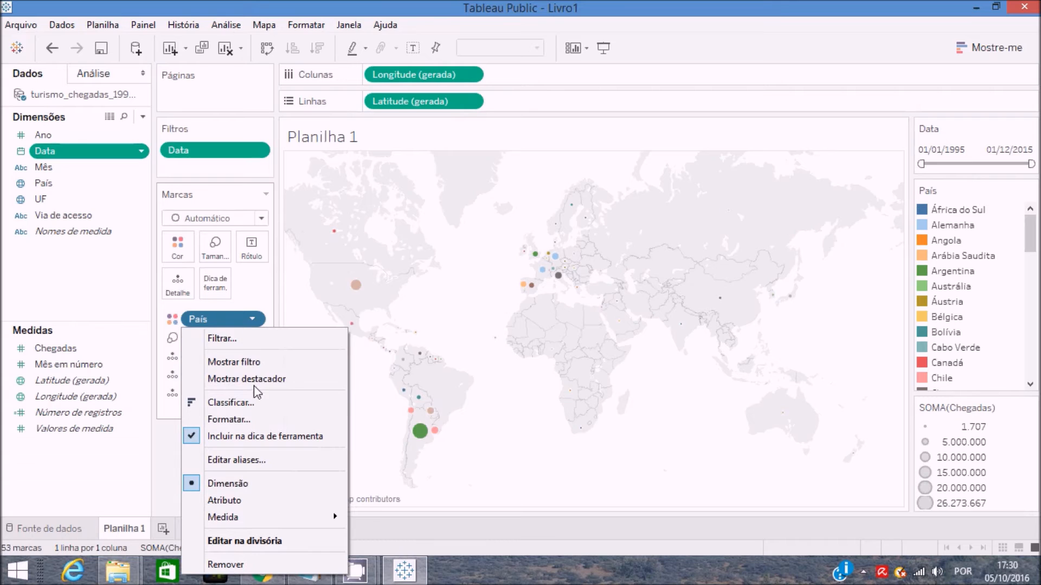
click(247, 402)
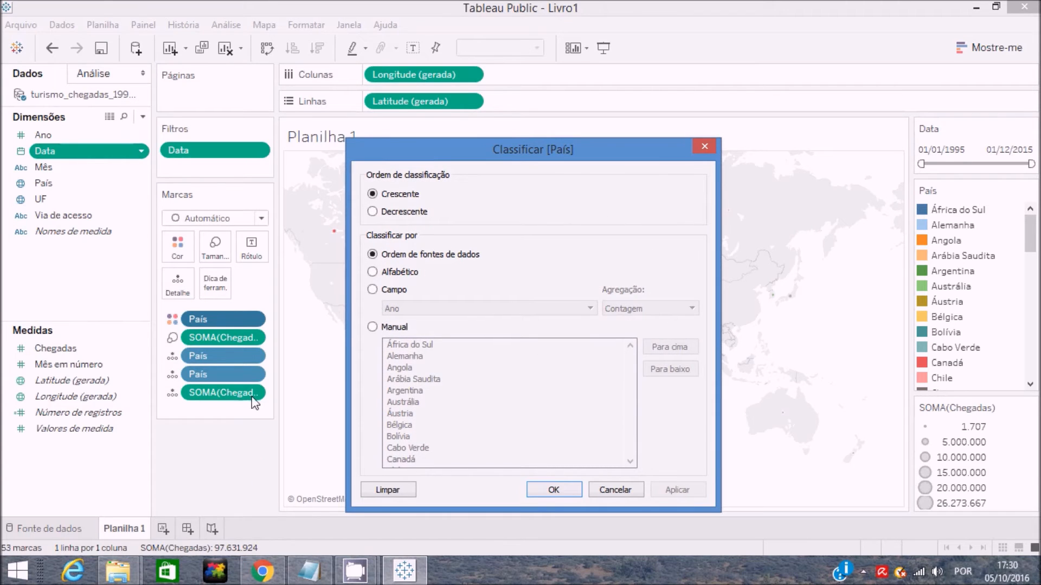
click(398, 211)
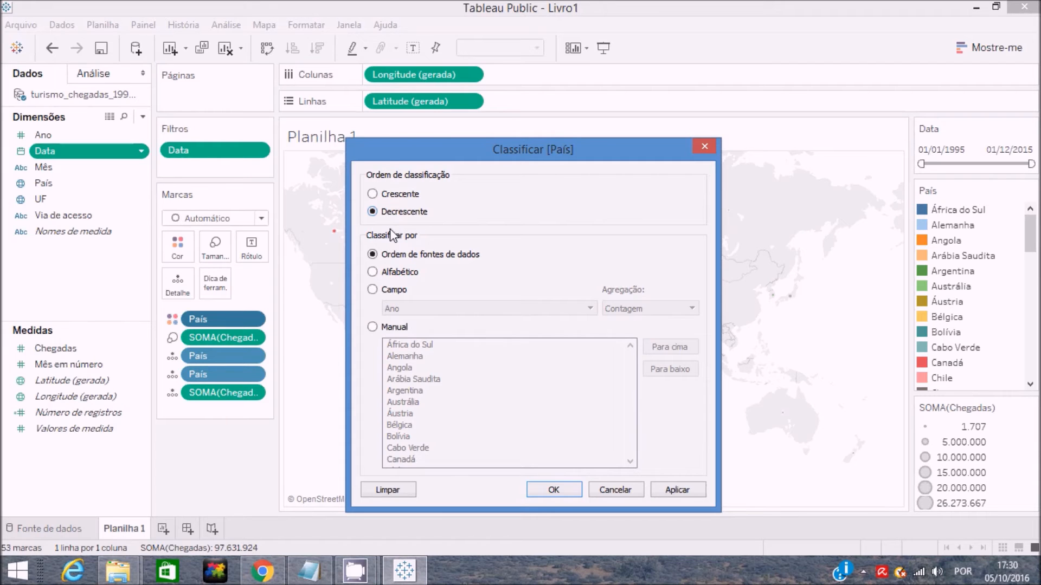
click(404, 291)
click(592, 311)
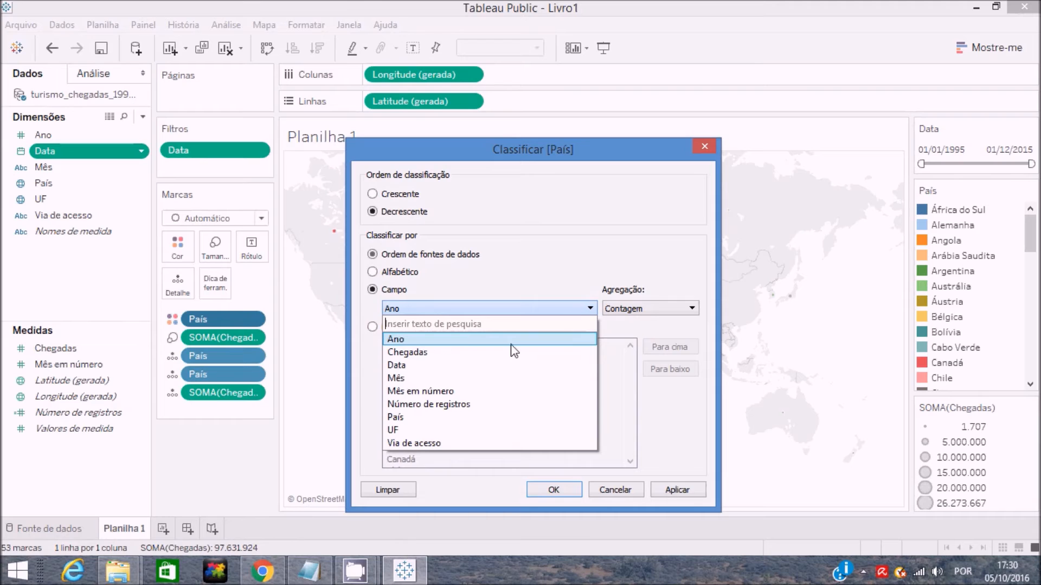
click(436, 353)
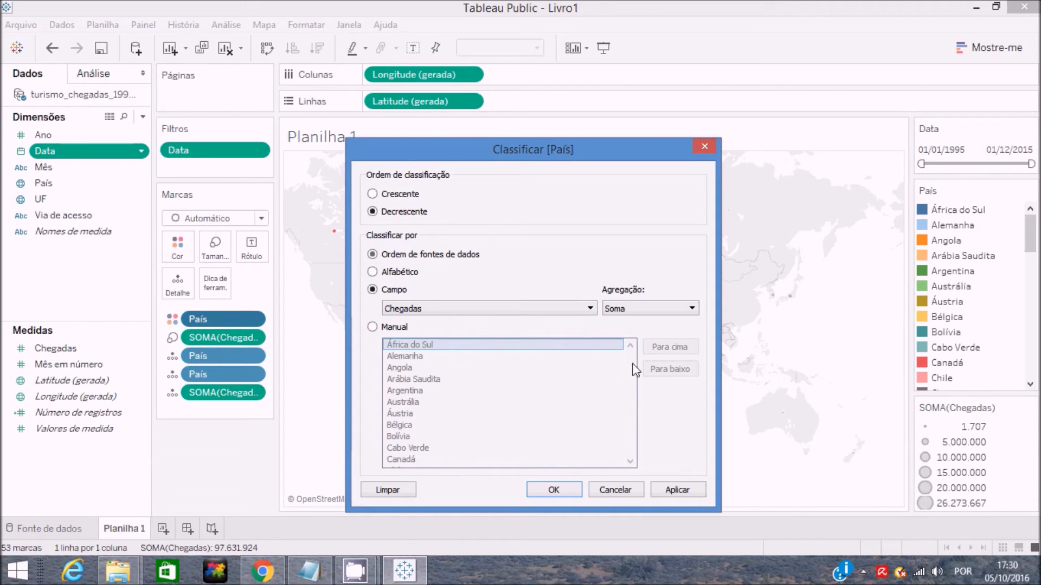
click(558, 491)
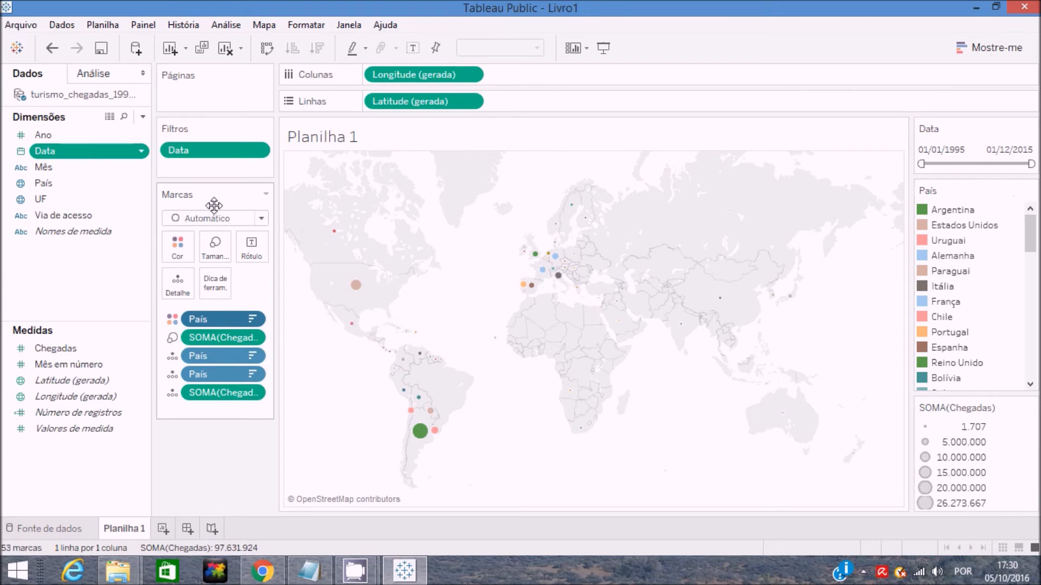
Show a filter for País and apply it to all worksheets that use related data sources.
click(252, 319)
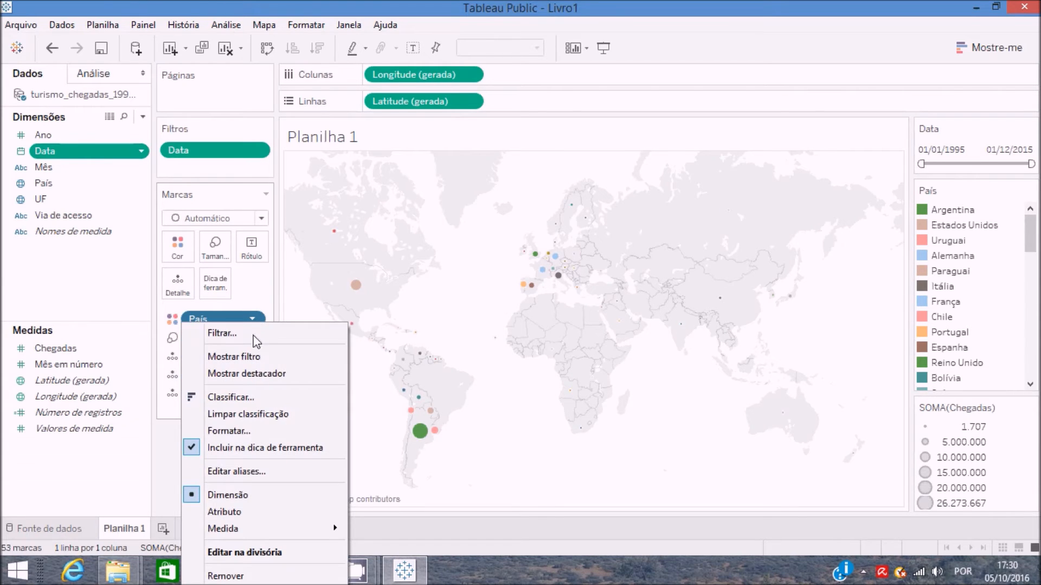
click(262, 363)
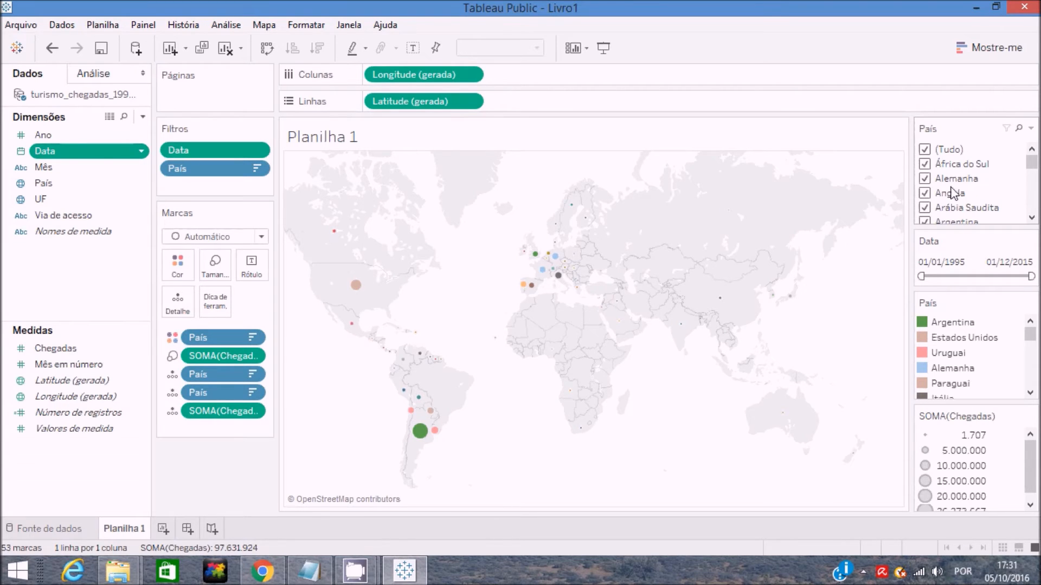
click(1030, 129)
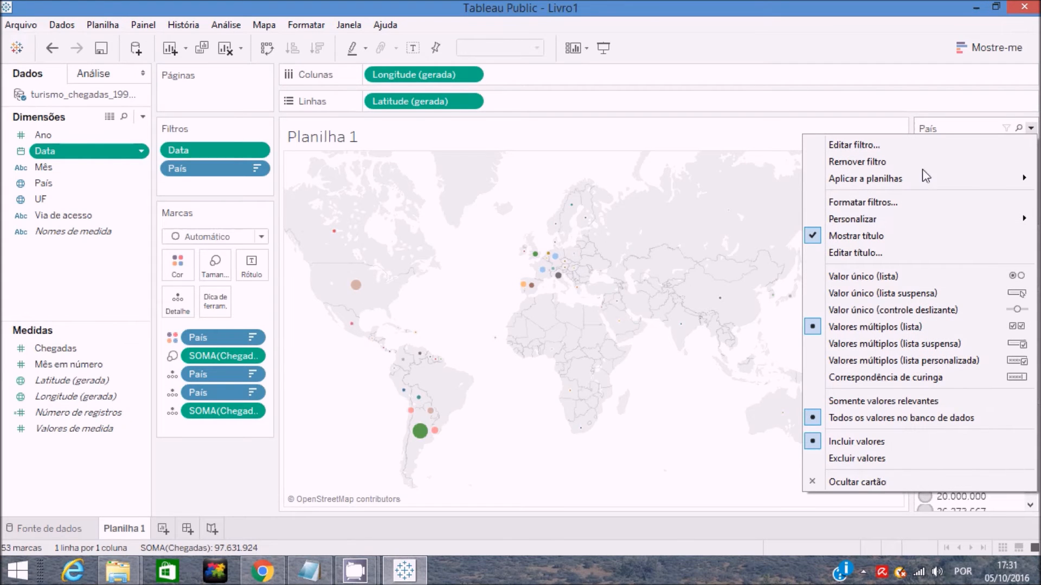
mouse_move(900, 180)
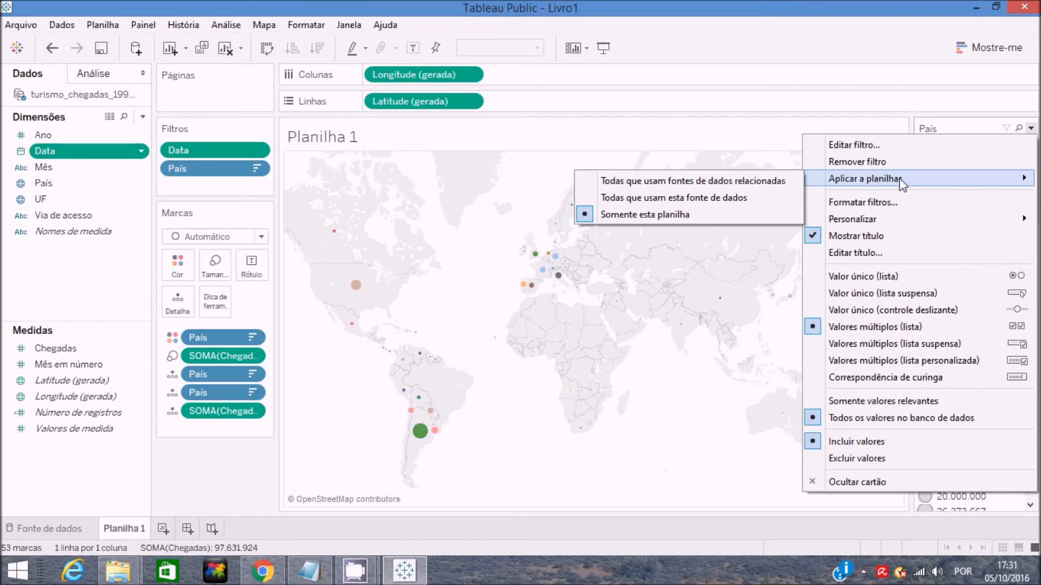
click(753, 183)
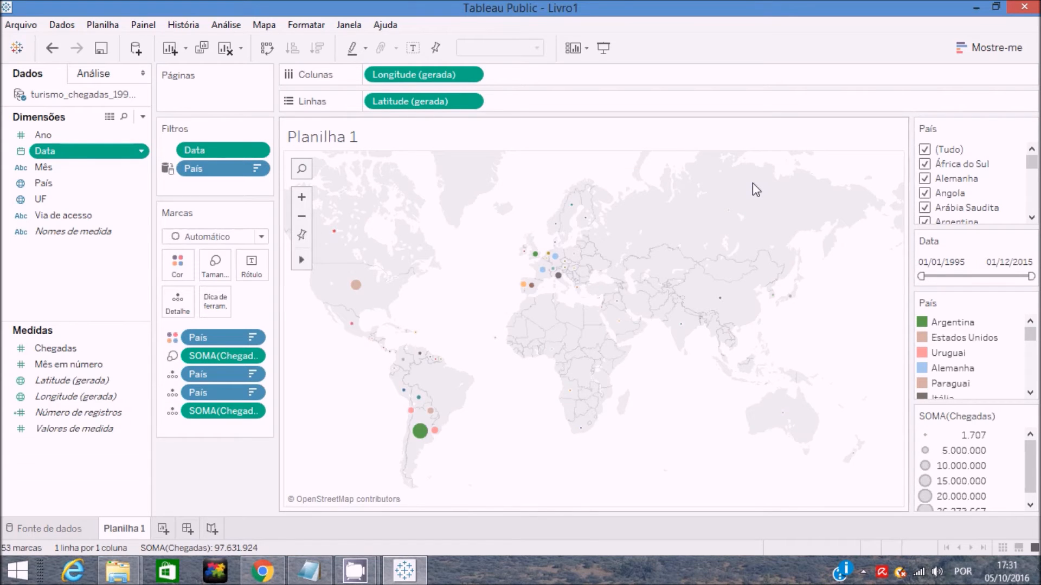
Rename the worksheet Planilha 1 as Países_data.
double_click(128, 529)
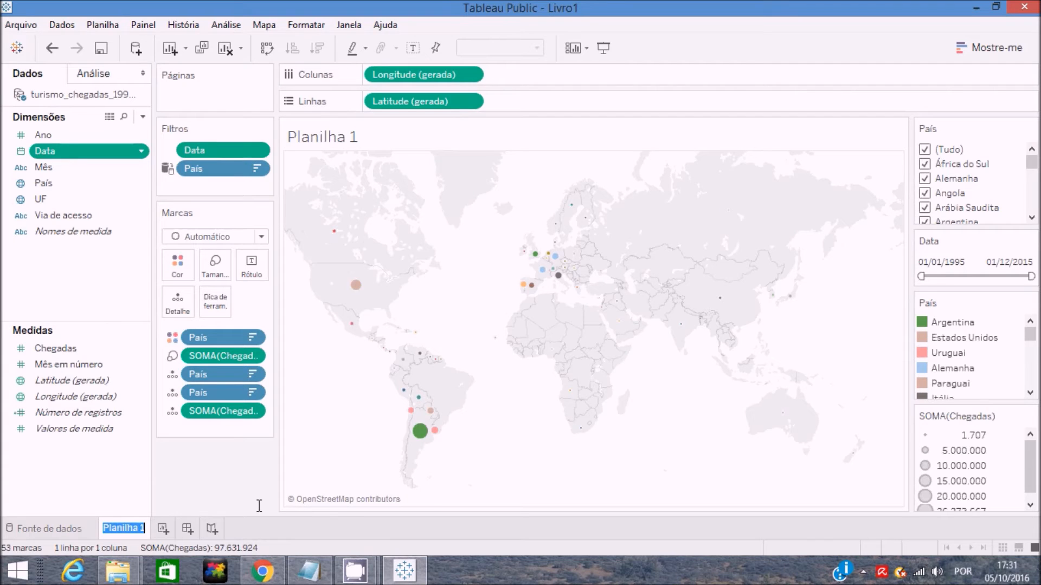
text(Países_data)
key(Return)
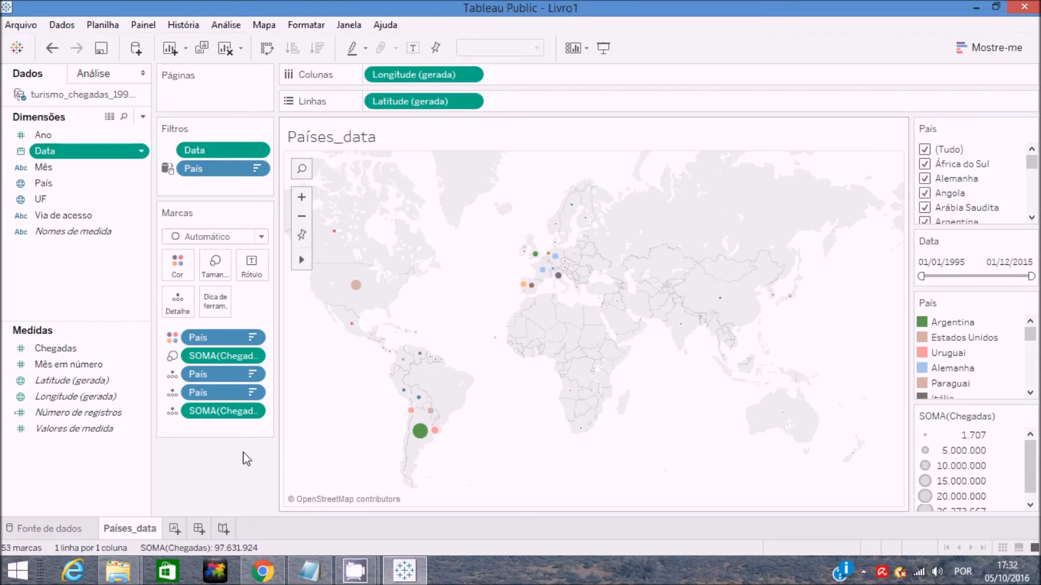
Create a new worksheet and plot the UF dimension on a map in it.
click(175, 533)
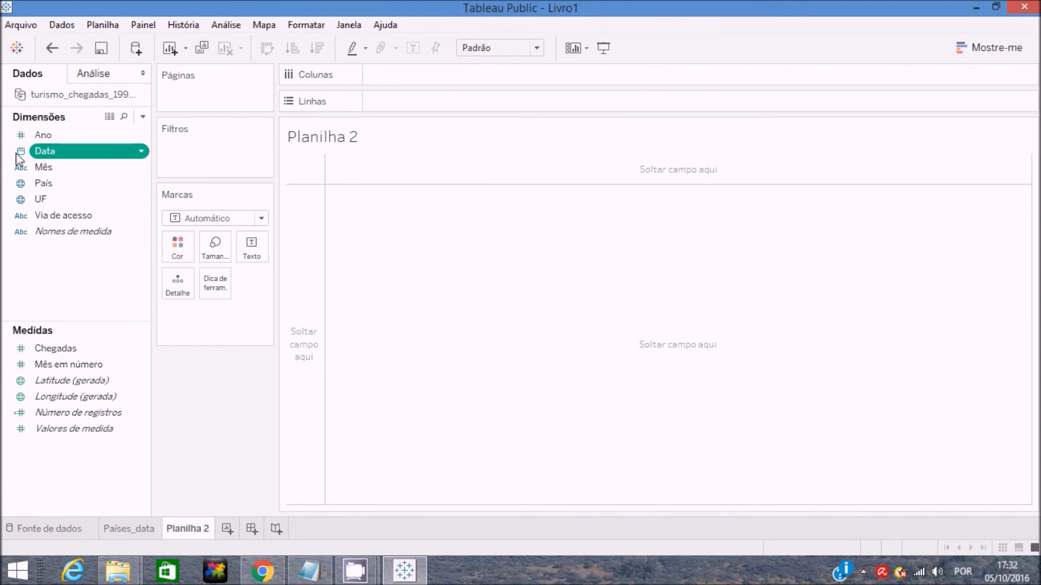
click(41, 199)
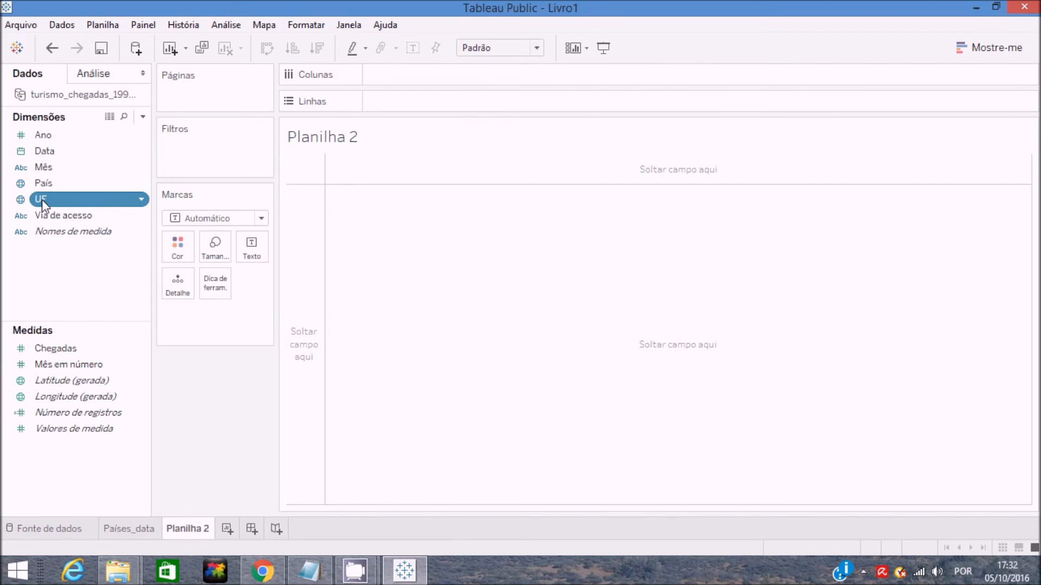
double_click(41, 200)
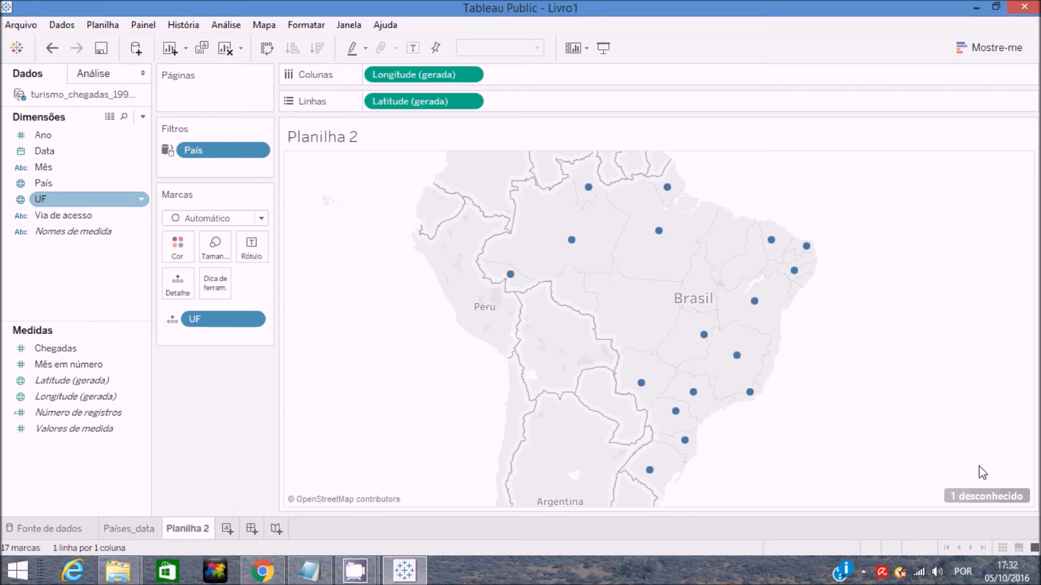
Examine which UF value lacks a recognised geographic location in the location matches, and leave without editing.
click(984, 497)
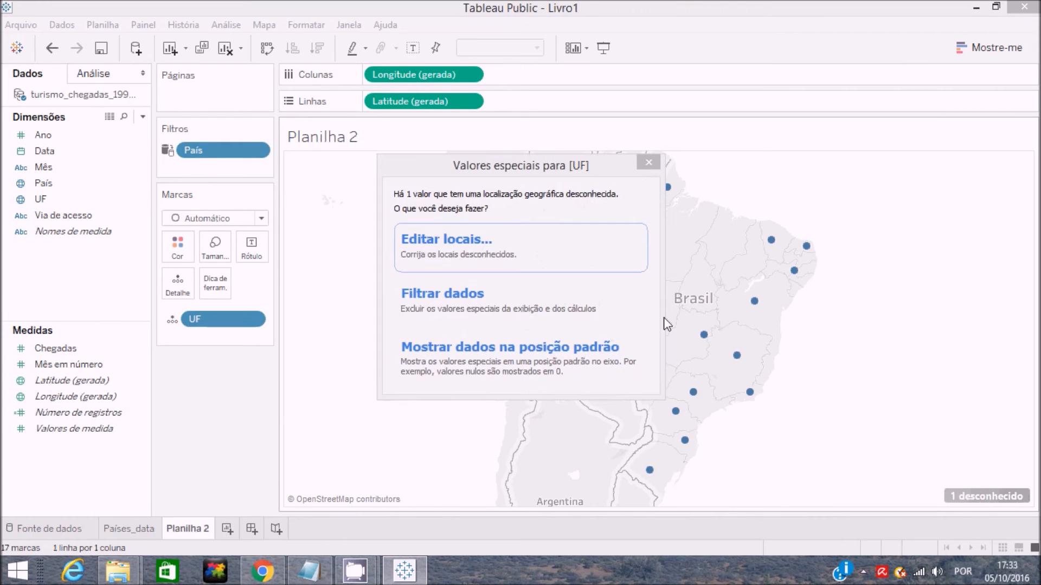
click(509, 252)
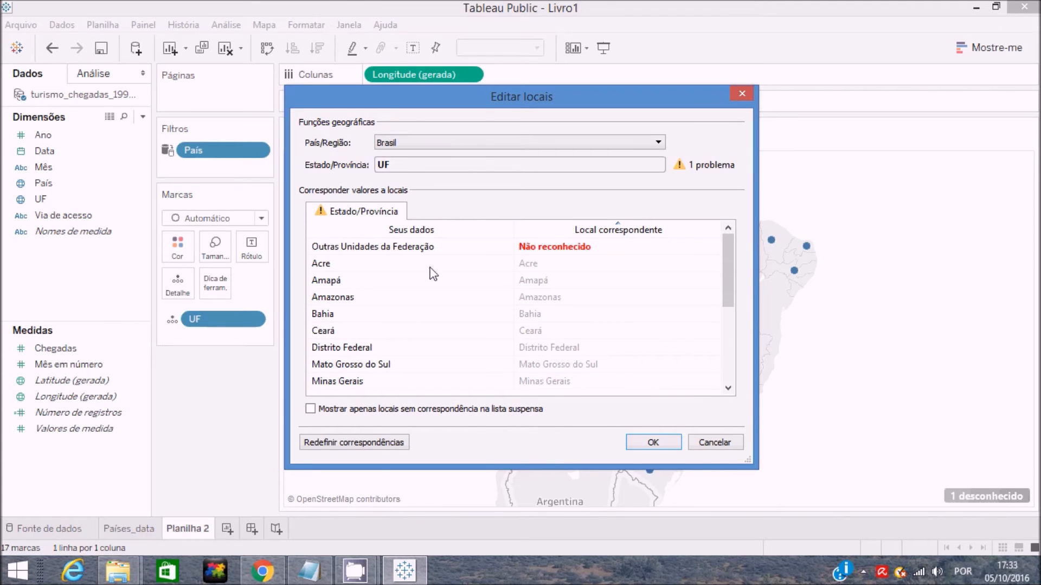
click(727, 446)
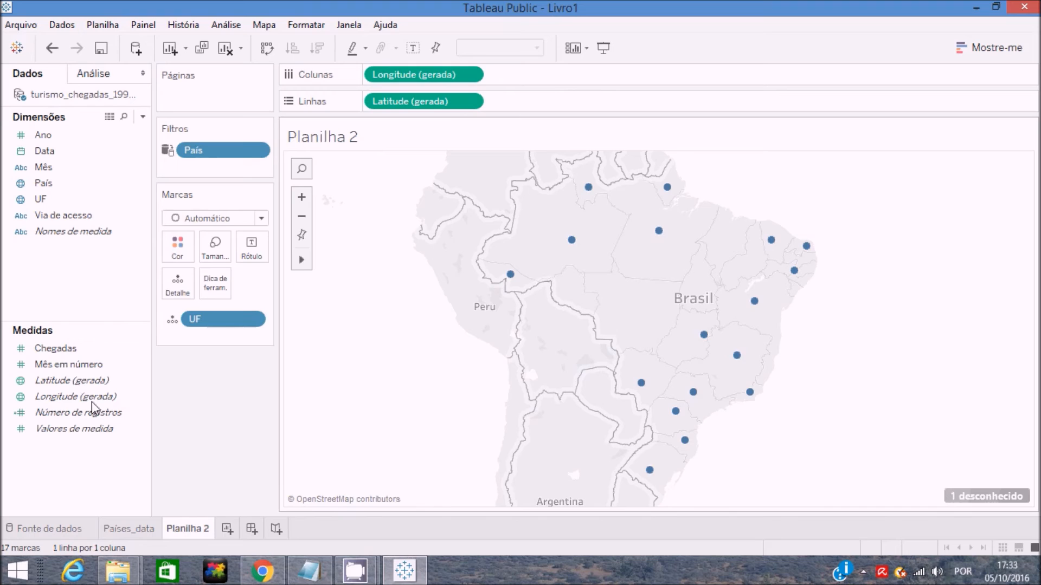
Add Via de acesso and Chegadas, convert the map to stacked bars by UF, and sort the bars in descending order.
click(119, 400)
double_click(62, 214)
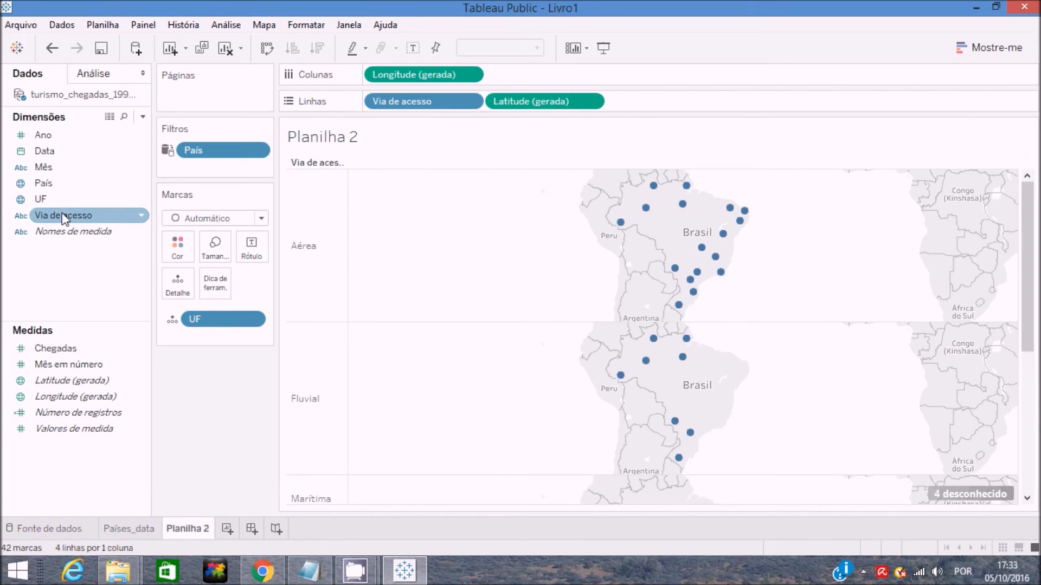
double_click(56, 348)
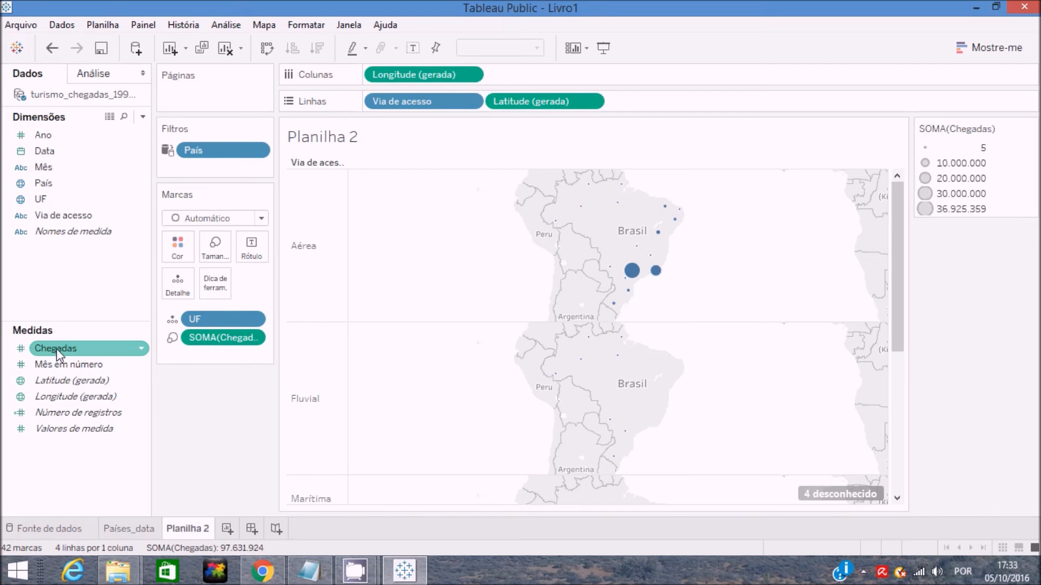
click(991, 53)
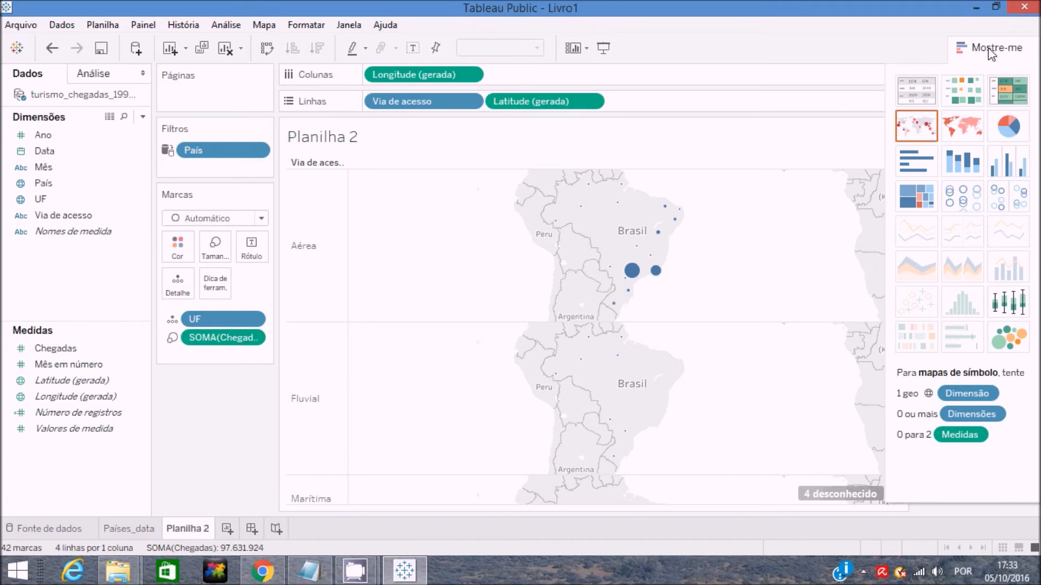
click(967, 165)
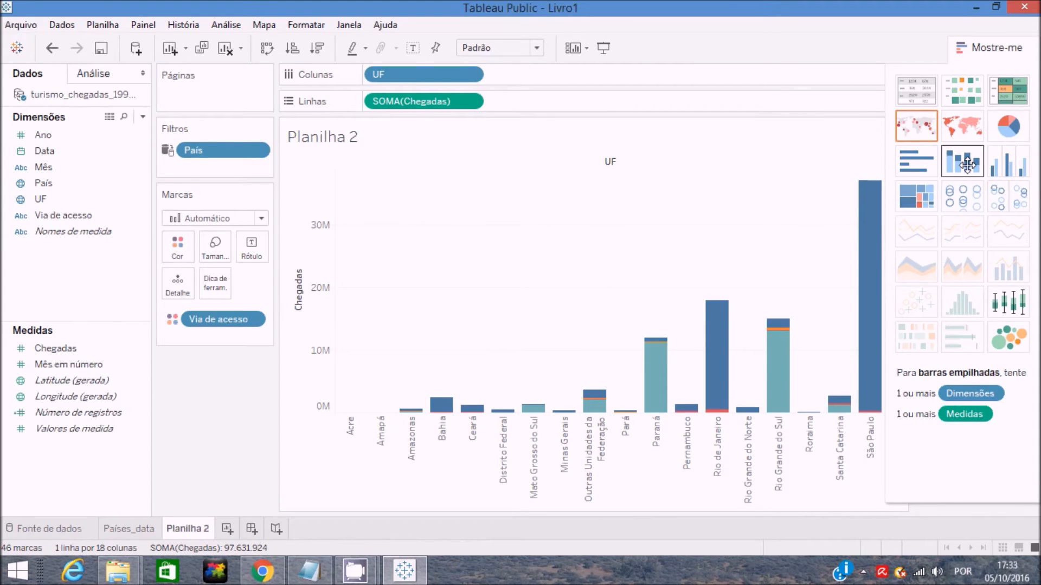
click(1009, 48)
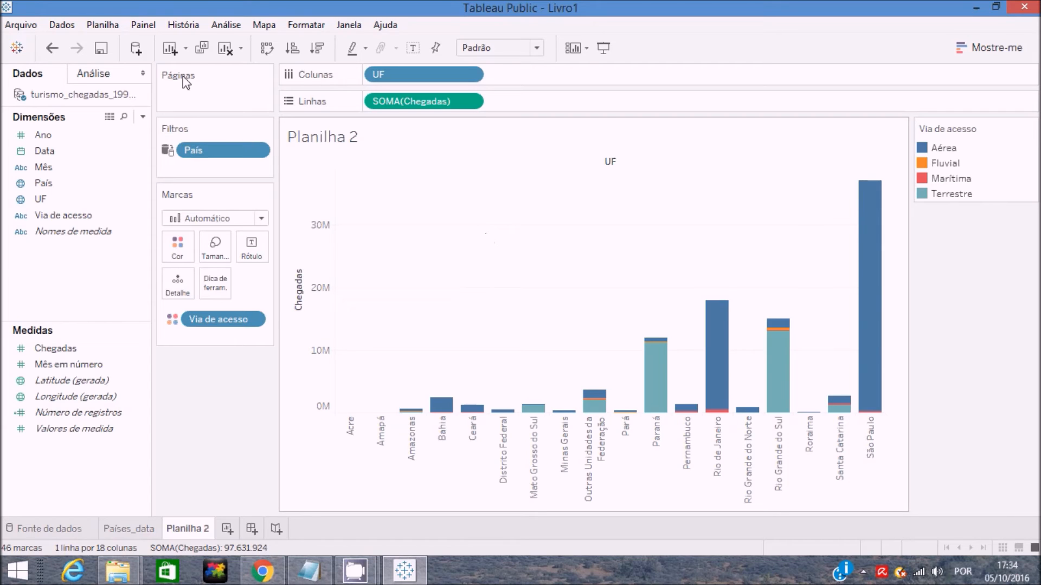
click(319, 51)
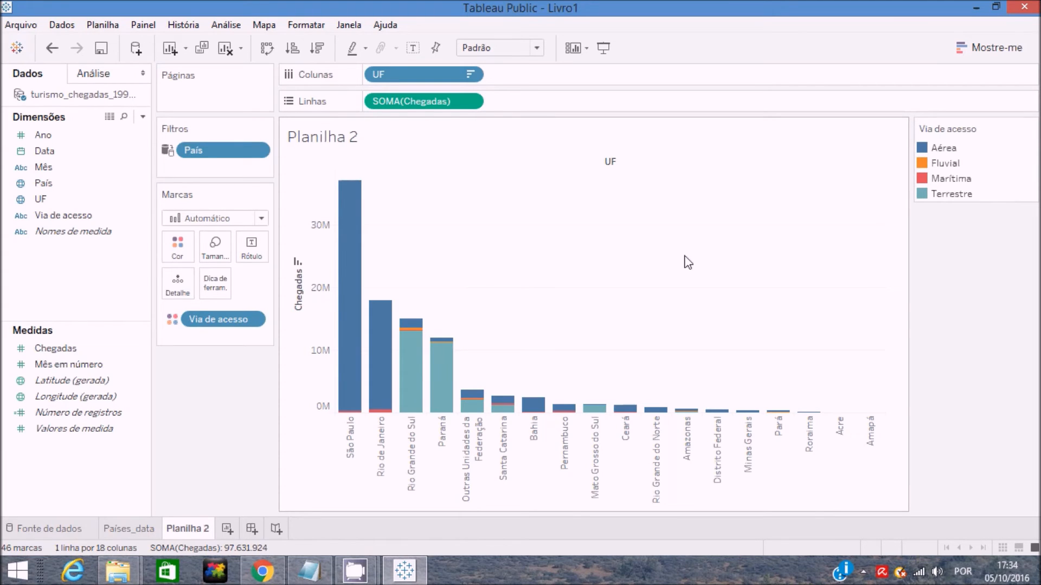
Show a filter for Via de acesso and apply it to all worksheets that use related data sources.
click(252, 319)
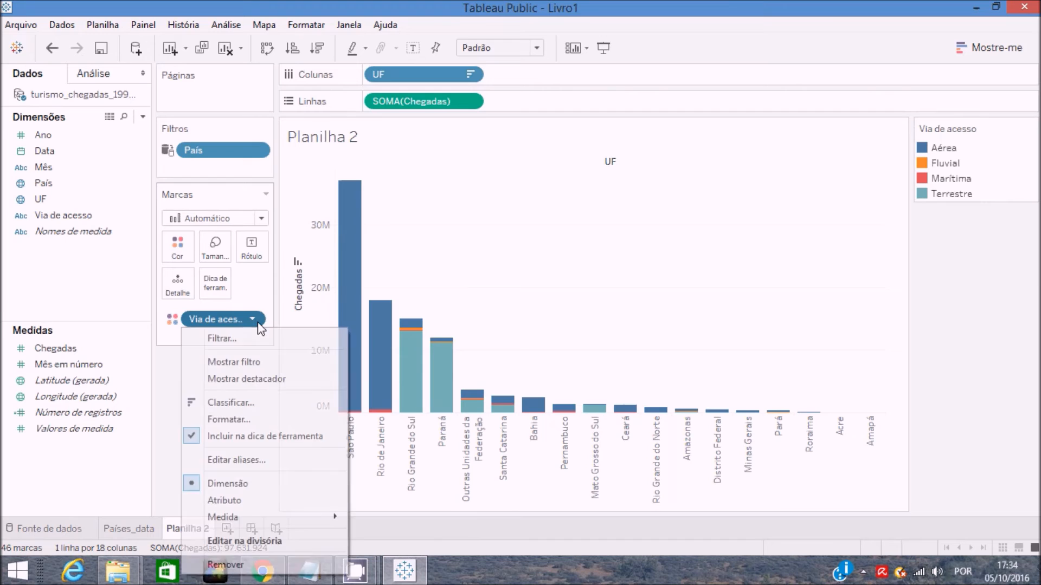
click(258, 366)
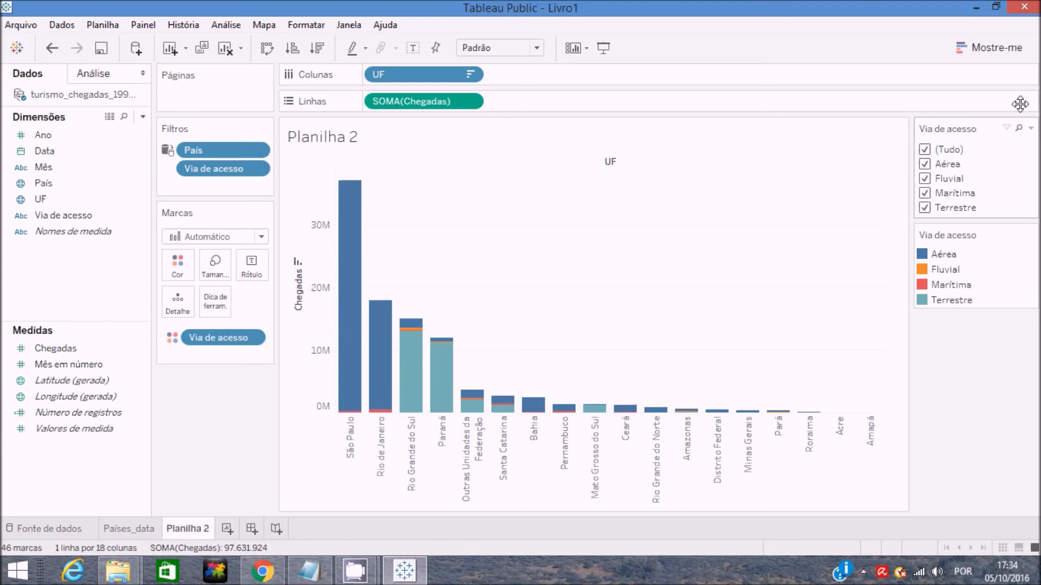
click(1031, 129)
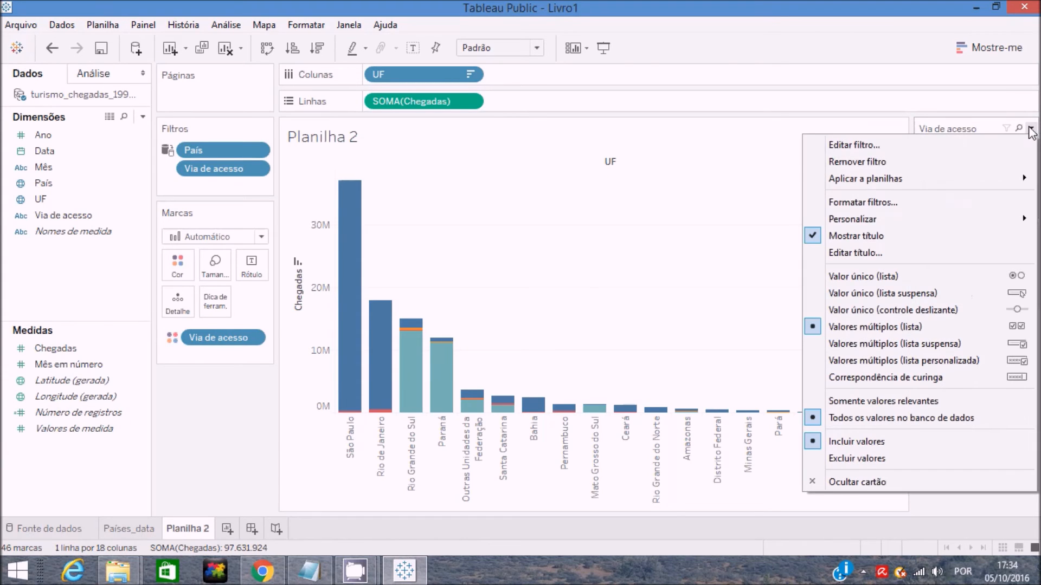
mouse_move(973, 180)
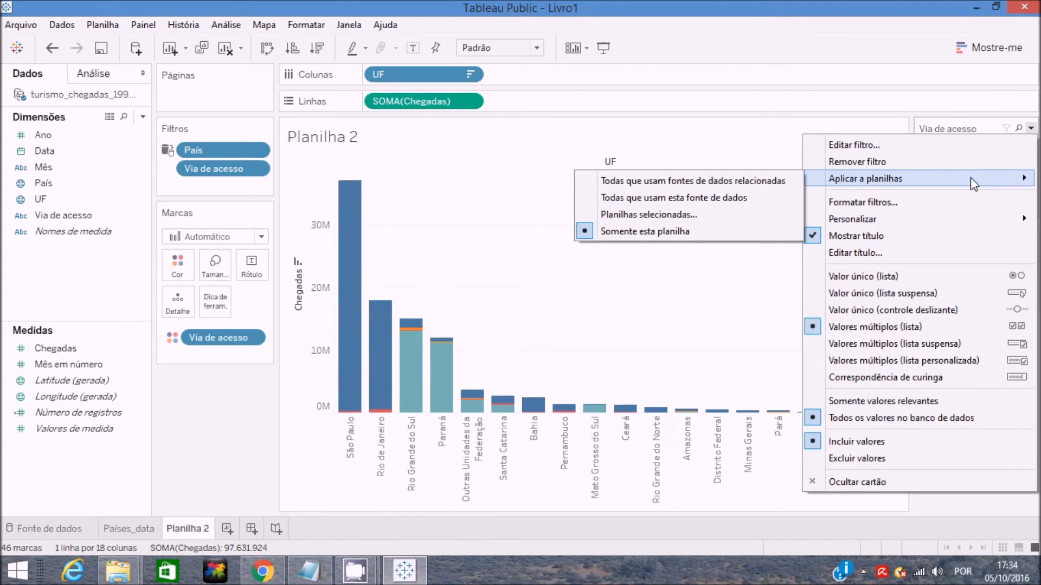
click(731, 183)
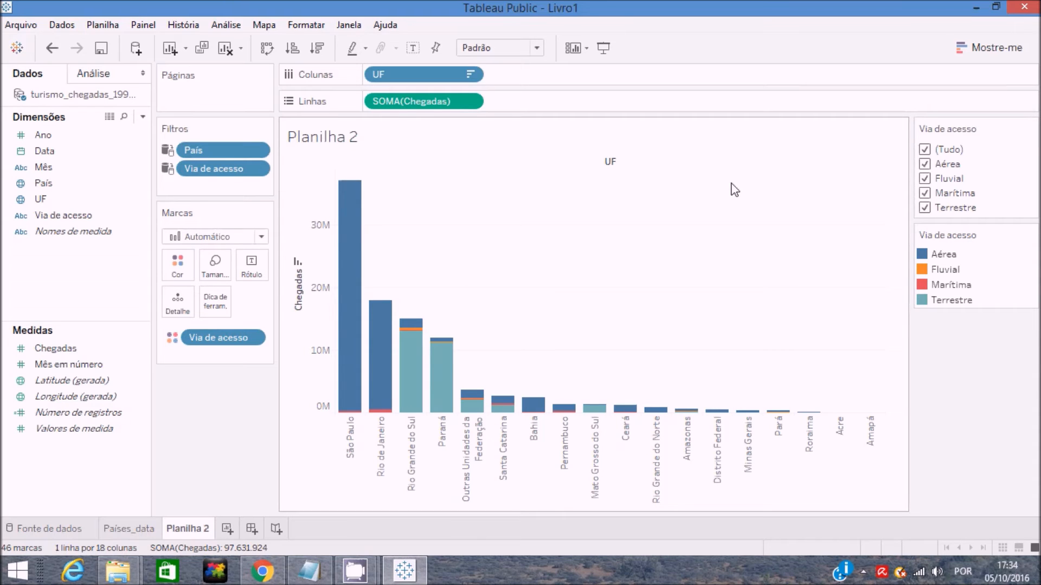
Rename the worksheet Planilha 2 as Estados_acesso.
double_click(180, 530)
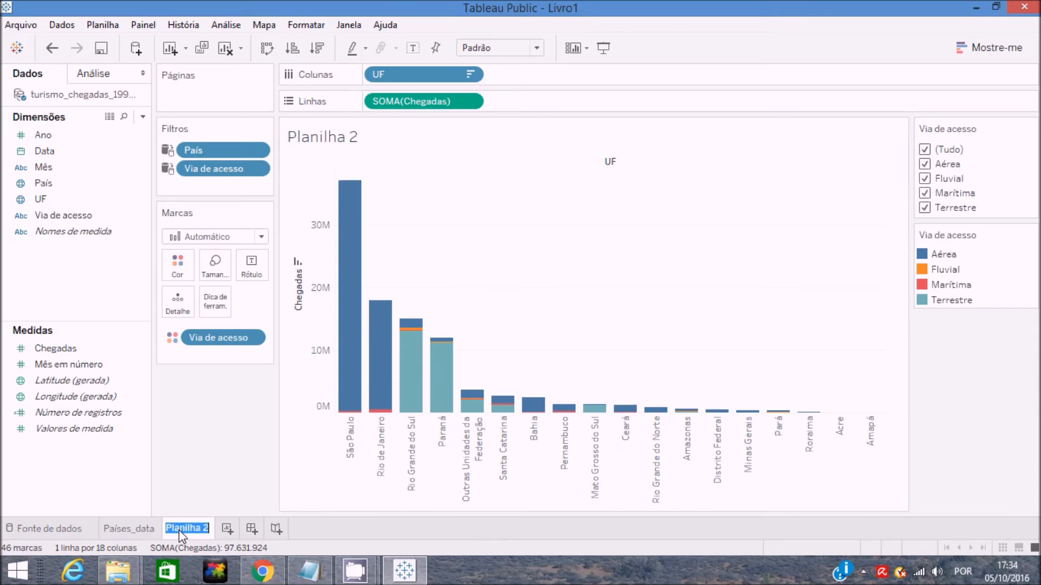
text(Estados_acesso)
key(Return)
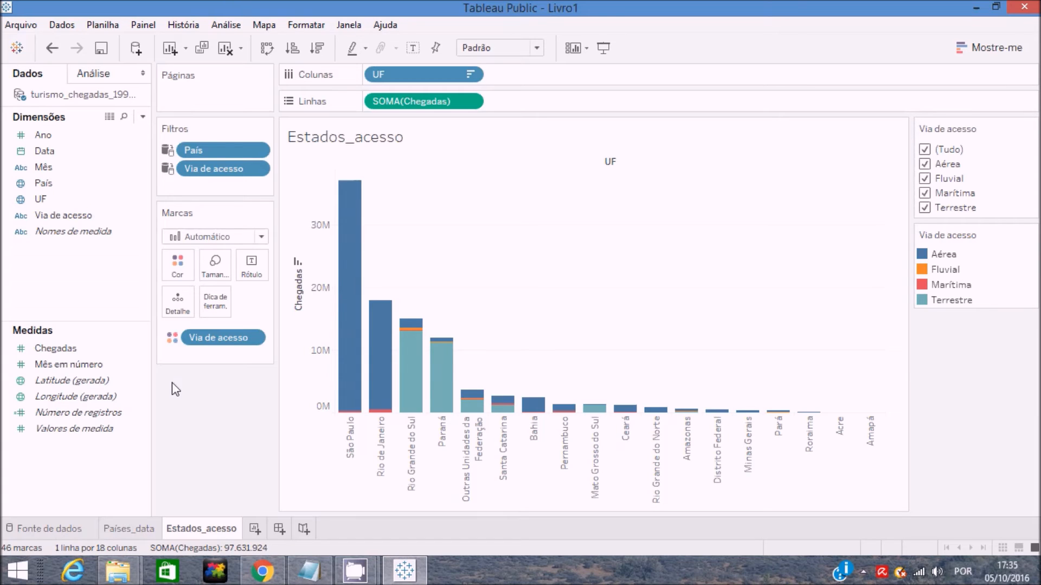
Create a new worksheet and plot the sum of Chegadas as a line by Data, grouped by discrete month.
click(255, 528)
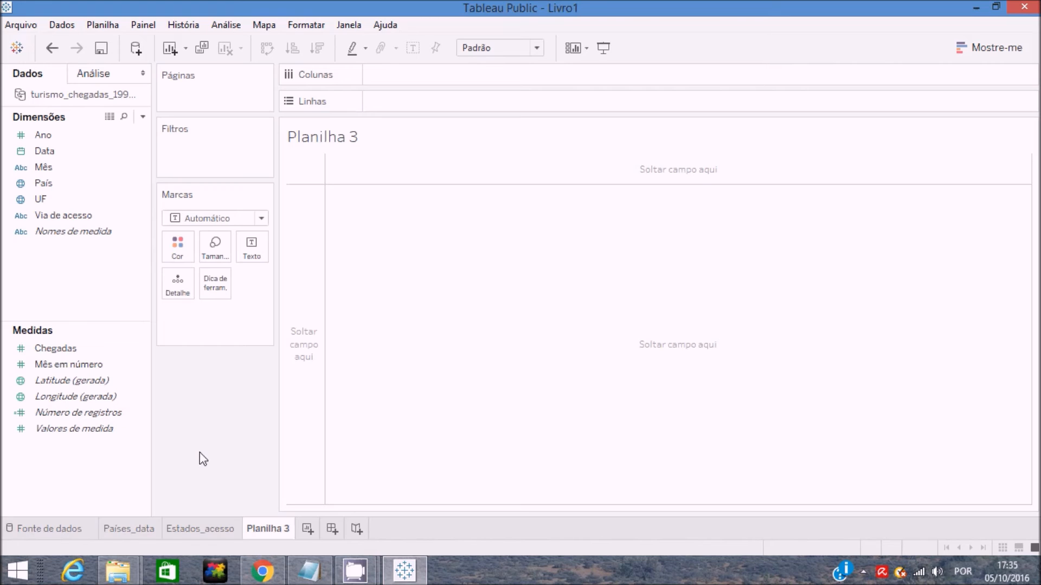
double_click(54, 152)
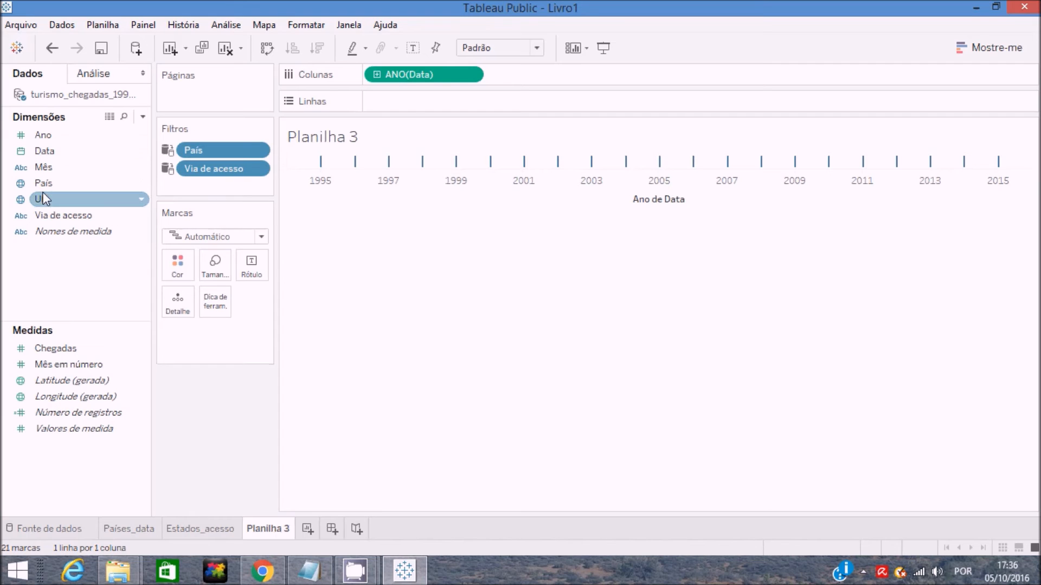
click(67, 184)
click(60, 348)
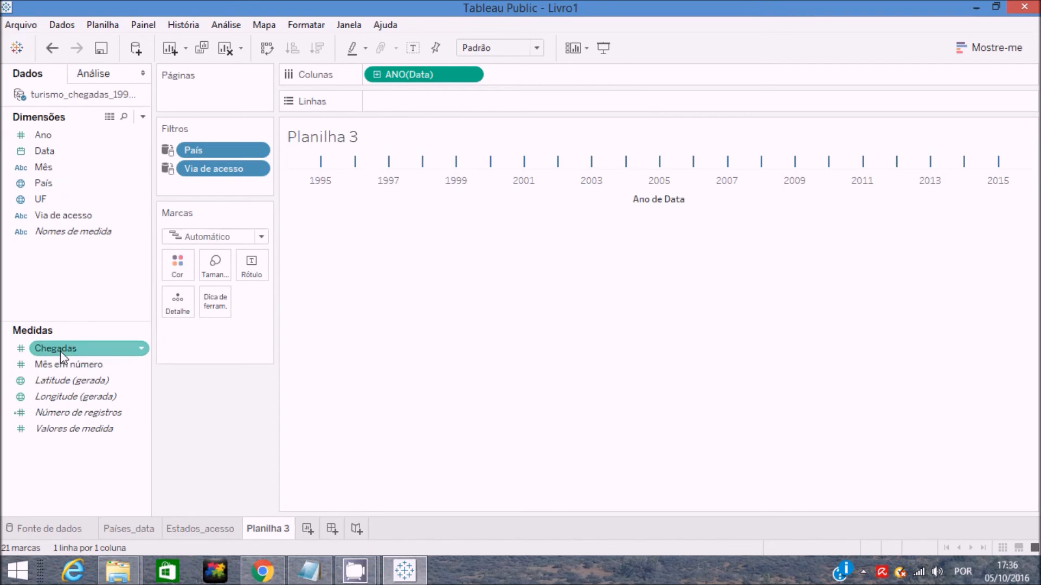
mouse_move(414, 105)
mouse_down()
mouse_move(414, 94)
mouse_move(409, 108)
mouse_move(404, 101)
mouse_up()
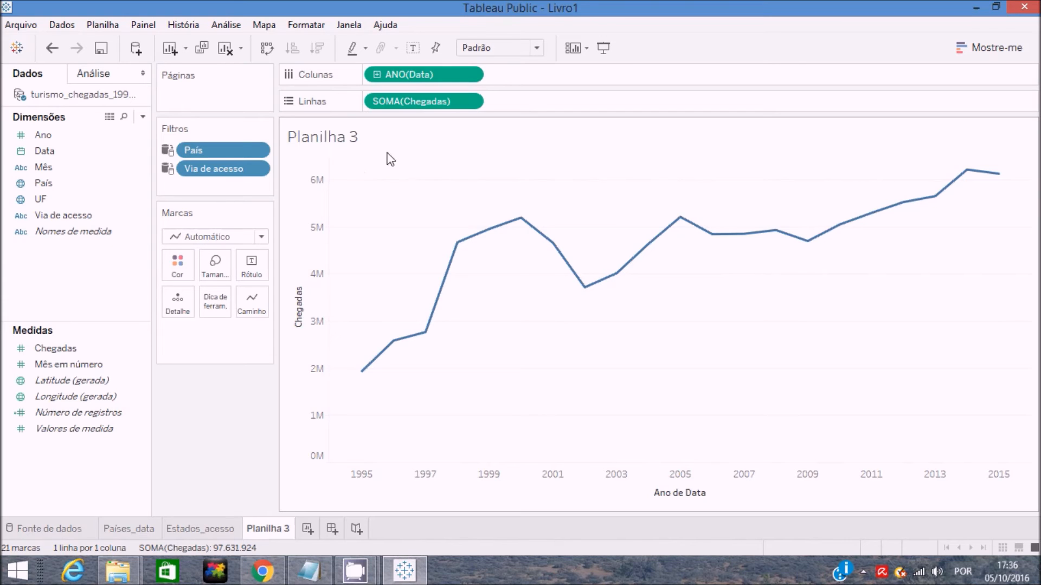
click(469, 76)
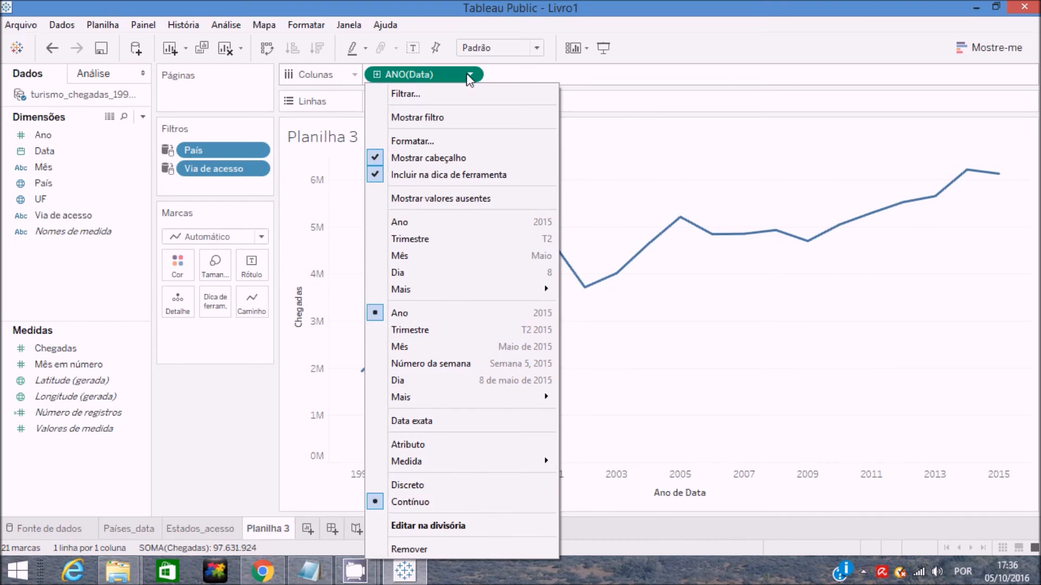
click(440, 256)
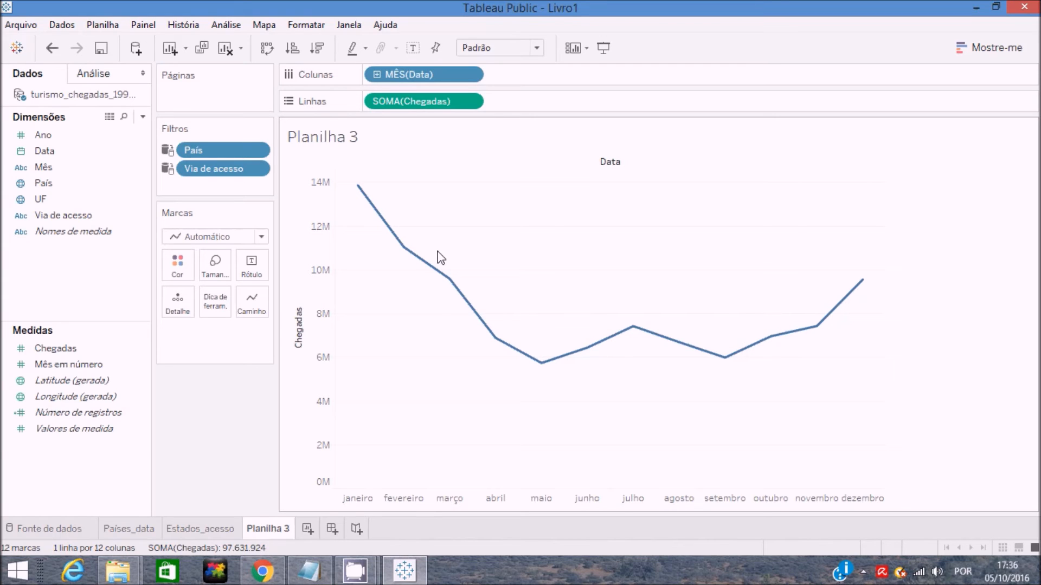
Colour the monthly arrivals chart by País and change its mark type to Área.
drag(57, 187, 177, 271)
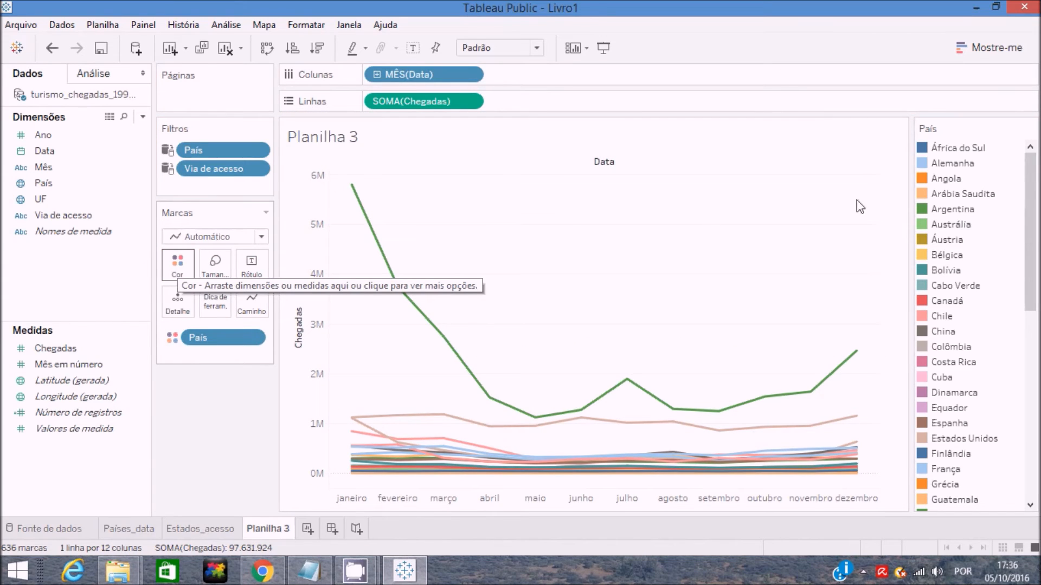
drag(1034, 287, 1038, 179)
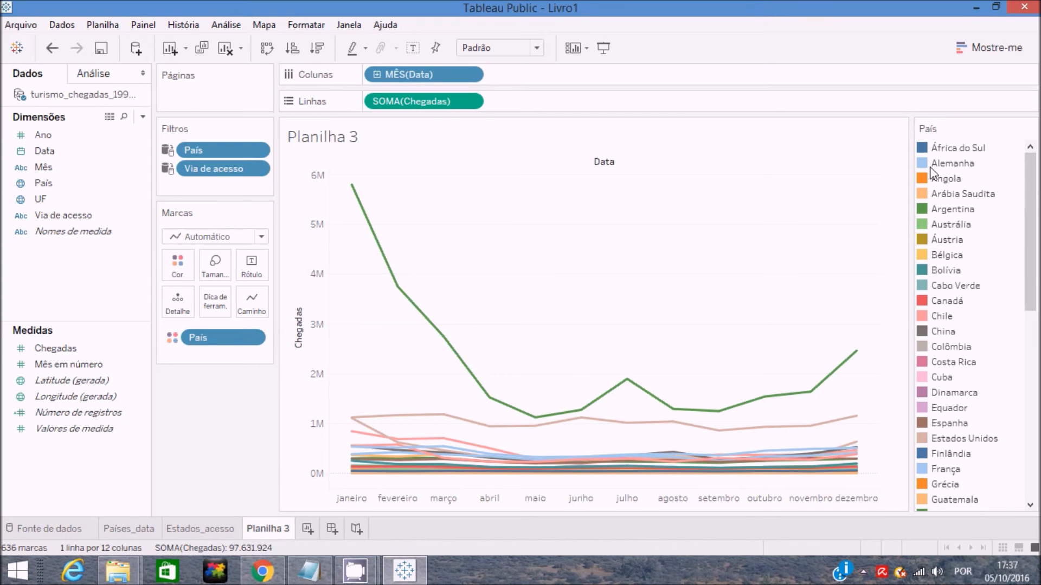
click(261, 237)
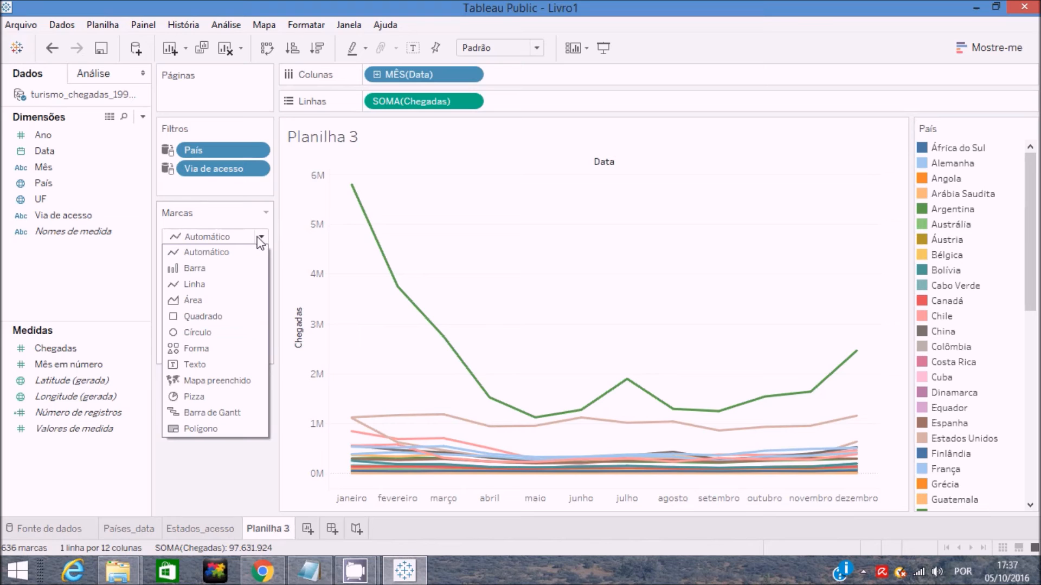
click(197, 300)
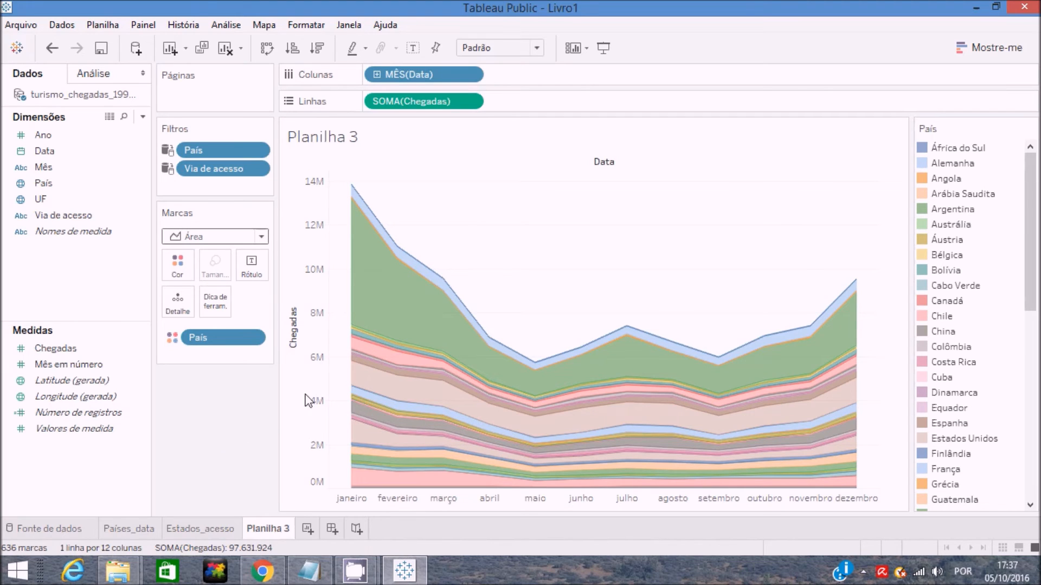
Sort País in the area chart in descending order by the Chegadas field with Soma aggregation.
click(258, 149)
click(266, 284)
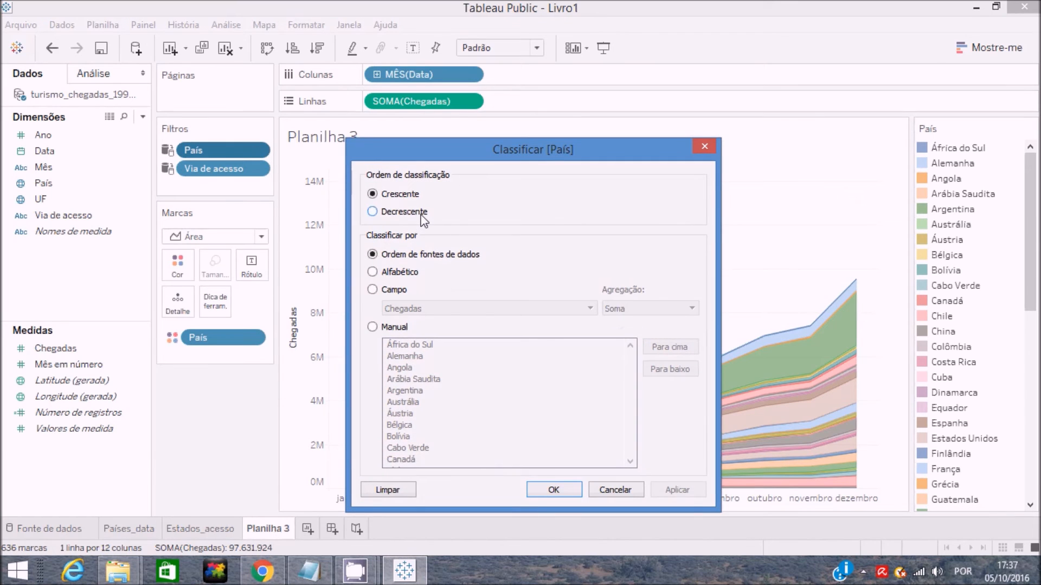
click(422, 214)
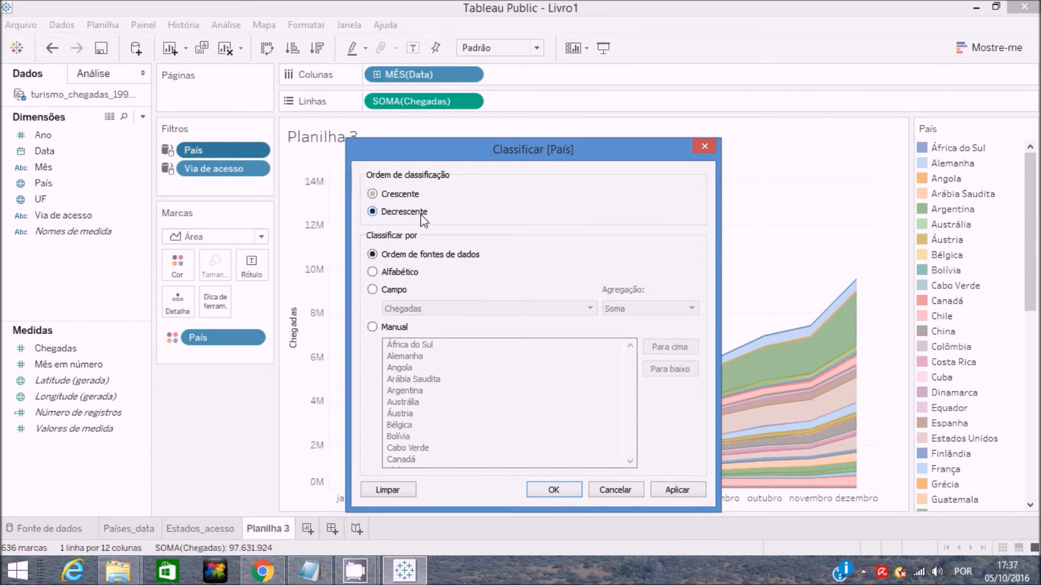
click(401, 292)
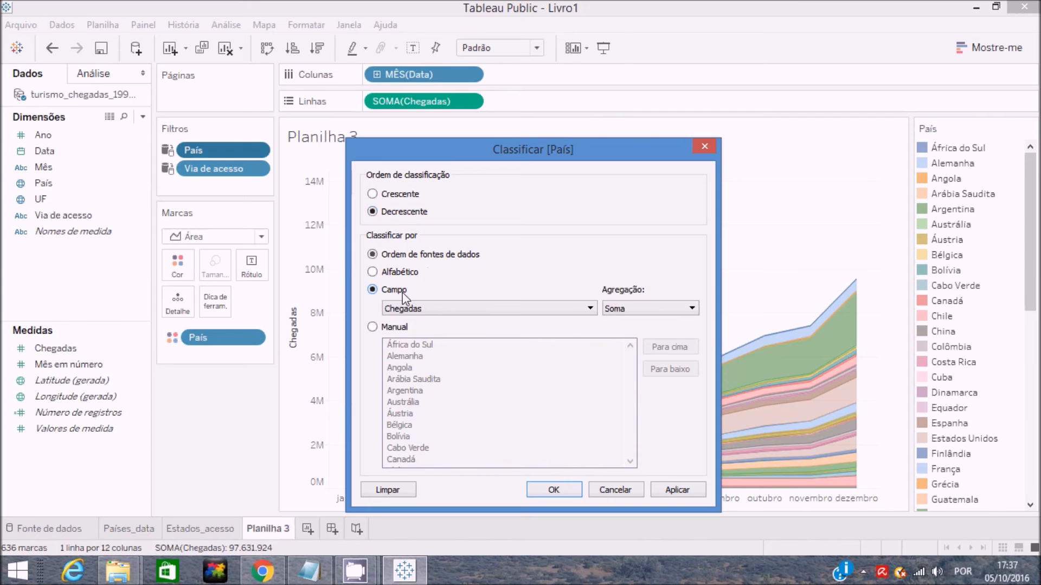
click(568, 487)
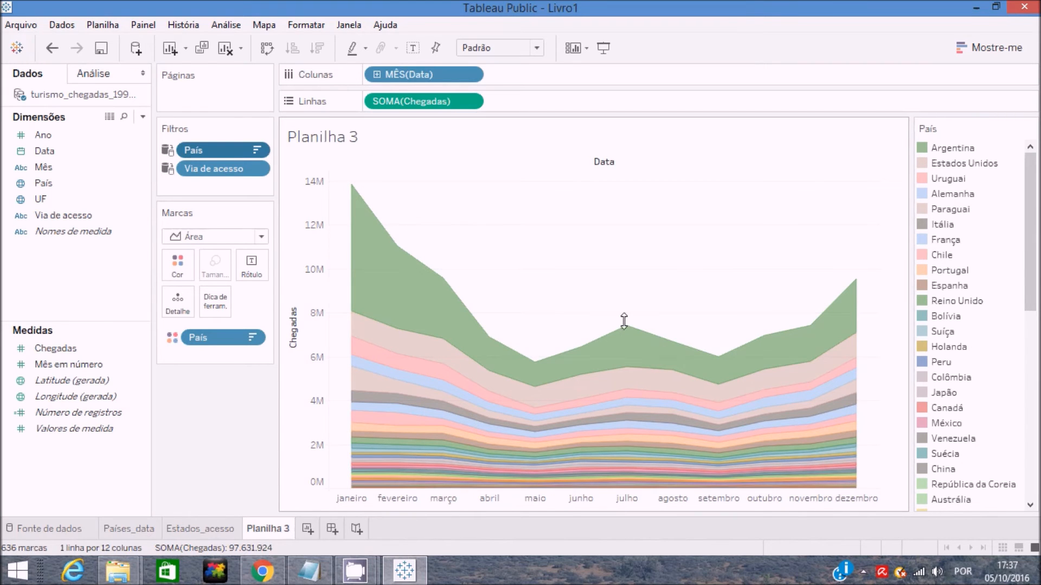
mouse_move(628, 328)
mouse_move(626, 380)
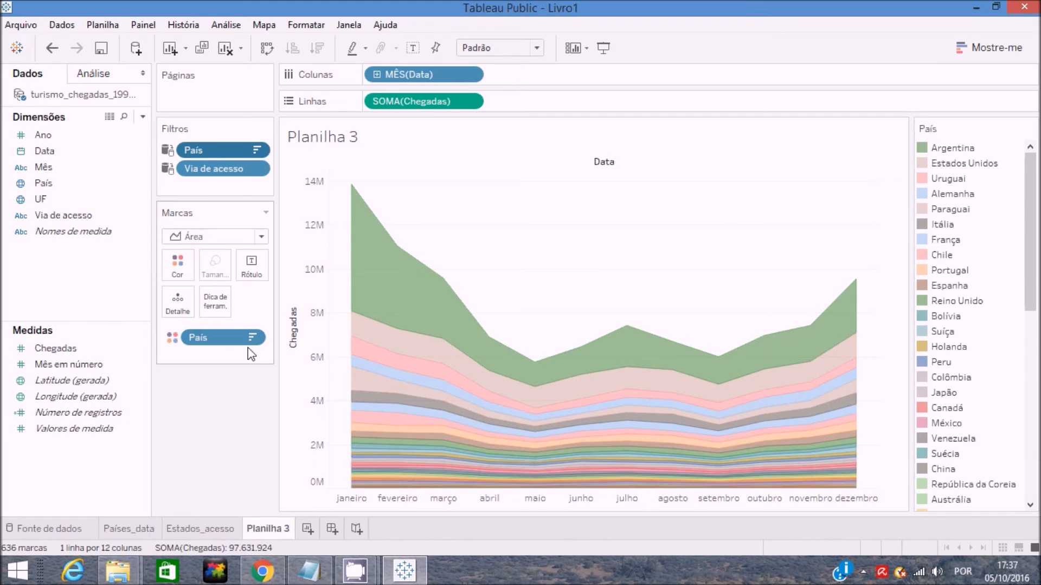
Rename the worksheet Planilha 3 as Meses_países.
double_click(278, 529)
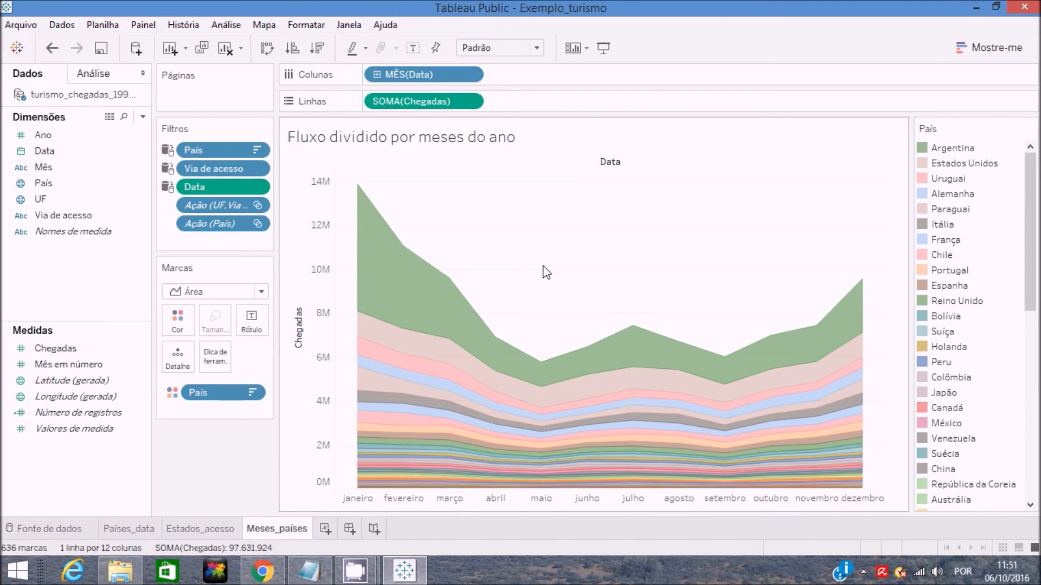
Create a new dashboard and set its size to Automático.
click(350, 529)
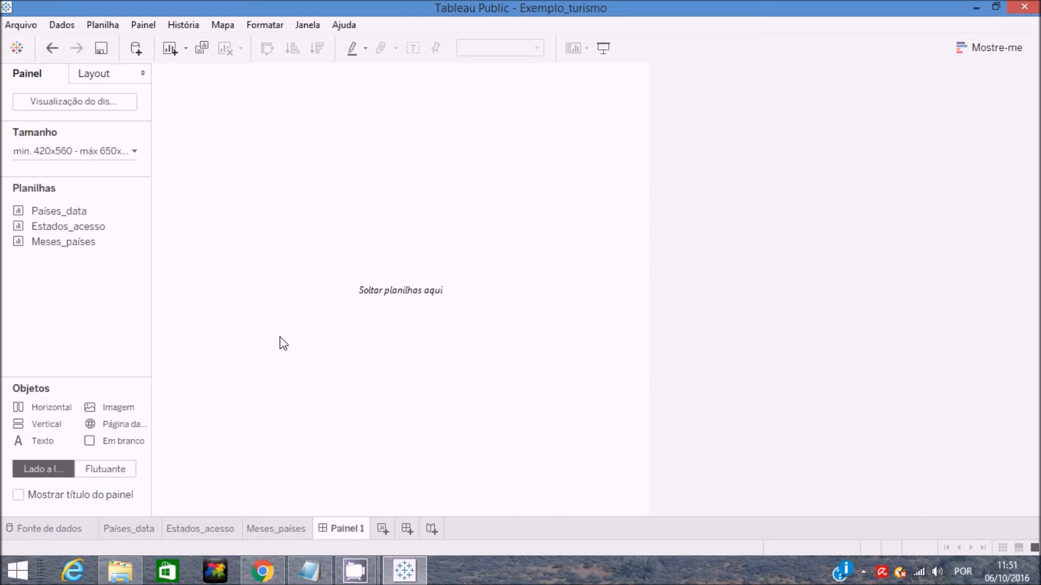
click(134, 155)
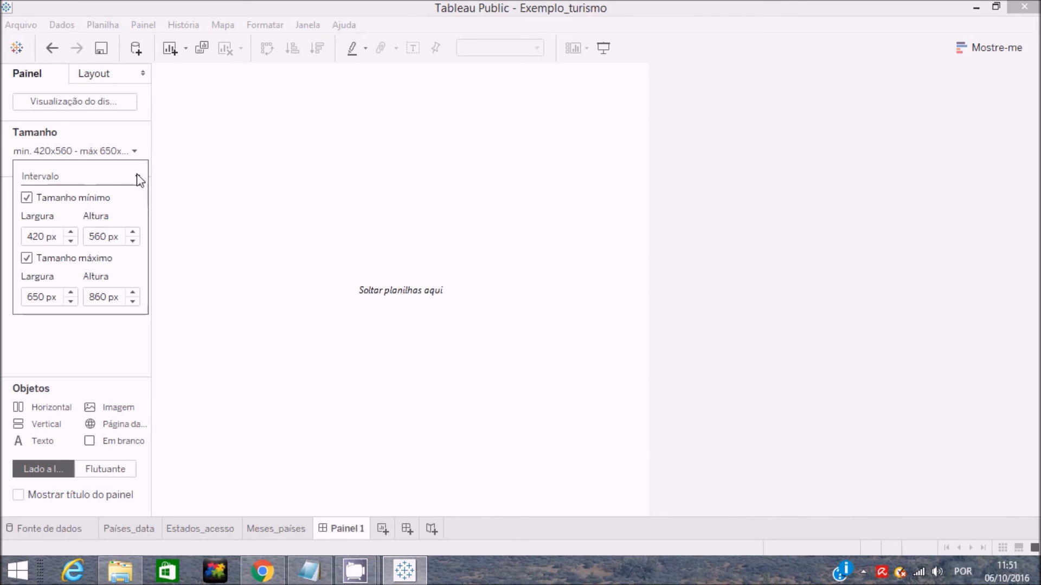
click(137, 178)
click(97, 208)
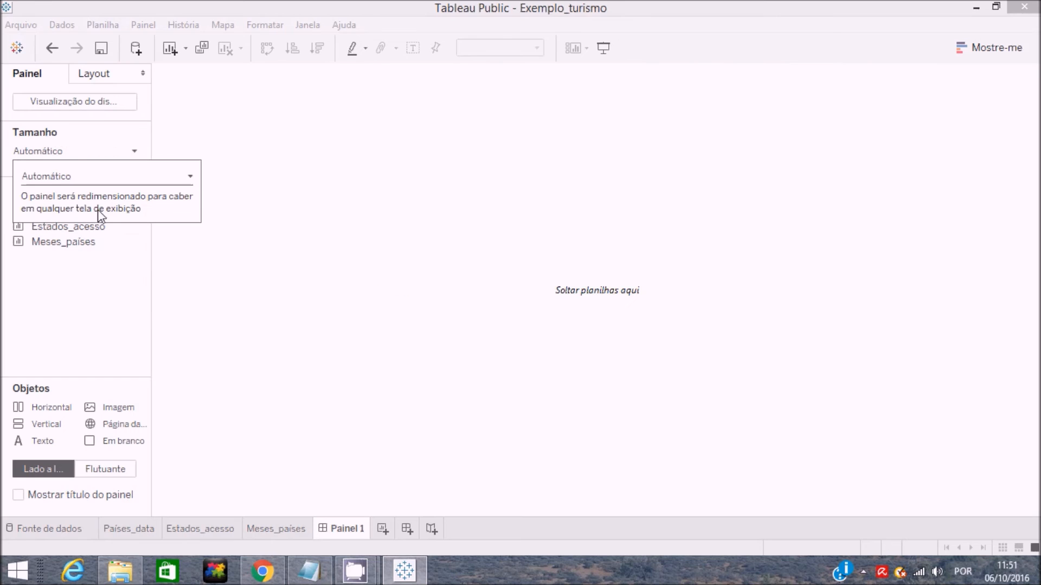
Add Países_data, Estados_acesso and Meses_países to the dashboard, with the map beside the bar chart and the area chart beneath the bars.
click(104, 246)
drag(142, 213, 247, 211)
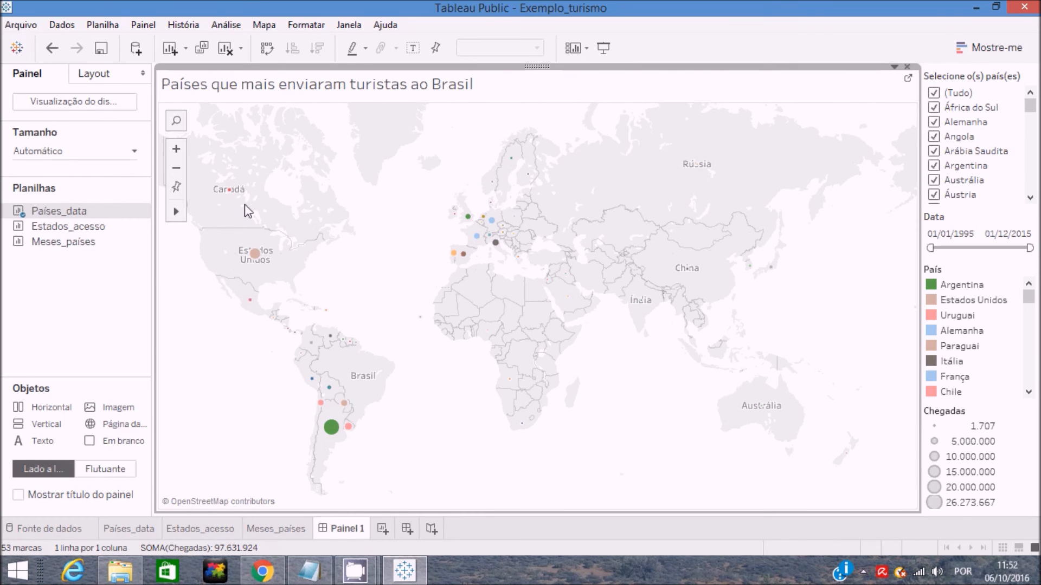
mouse_move(107, 247)
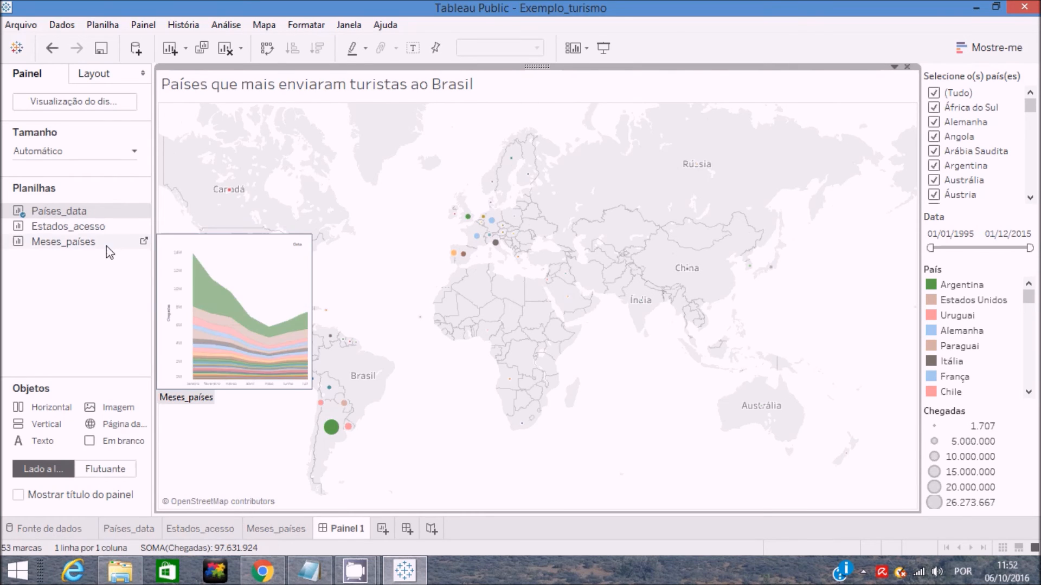
drag(87, 226, 759, 159)
mouse_move(71, 248)
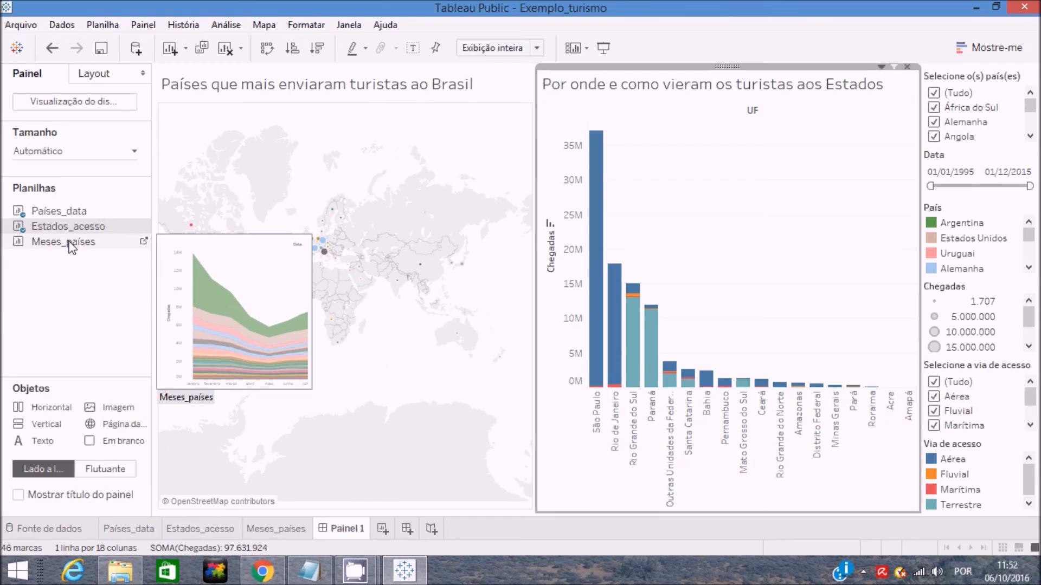
drag(69, 242, 684, 417)
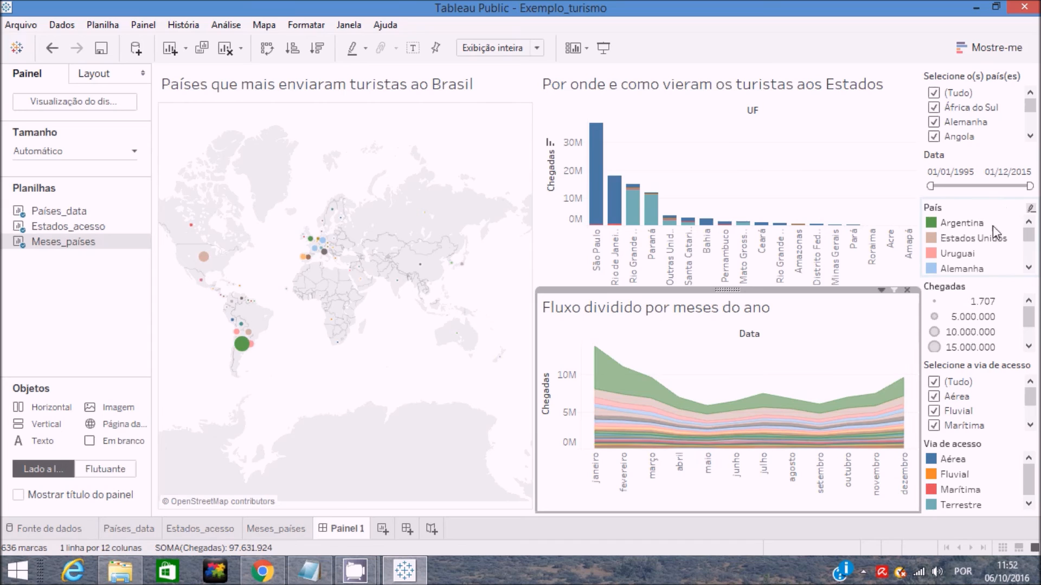
Remove the País colour legend, the Via de acesso colour legend and the Chegadas size legend from the dashboard.
click(1025, 213)
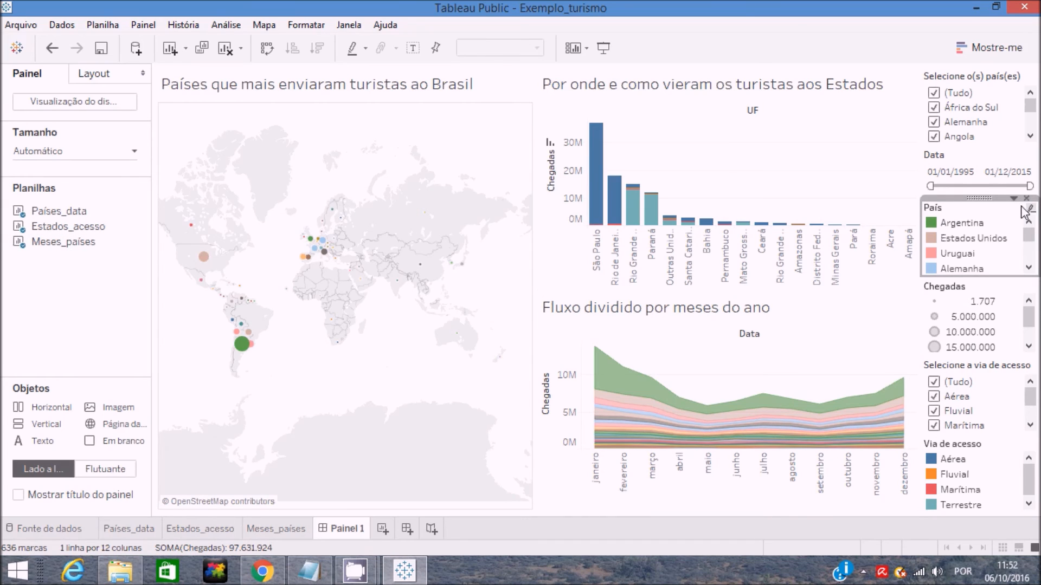
click(1026, 199)
click(990, 244)
click(986, 471)
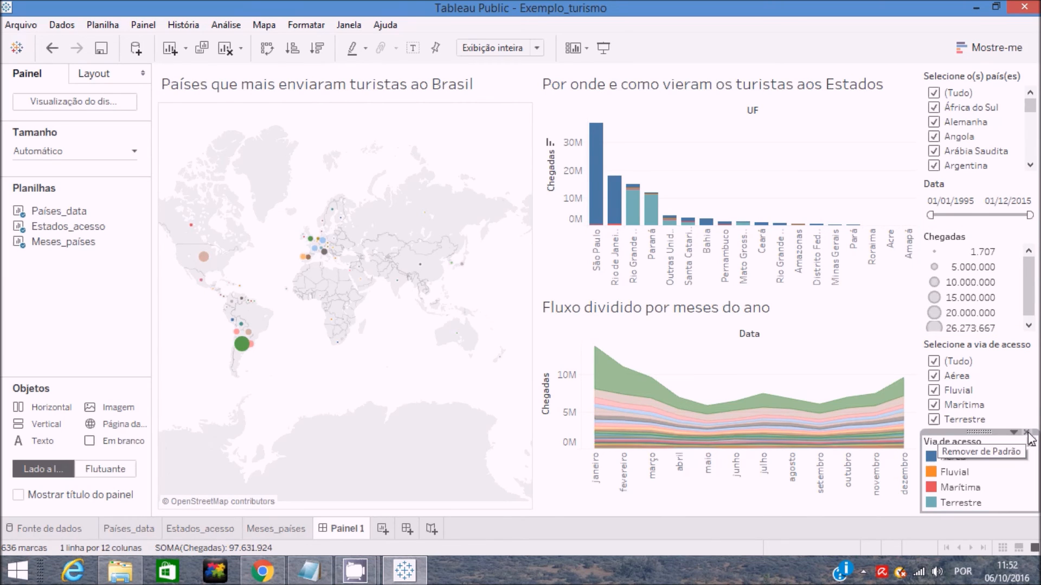
click(1026, 432)
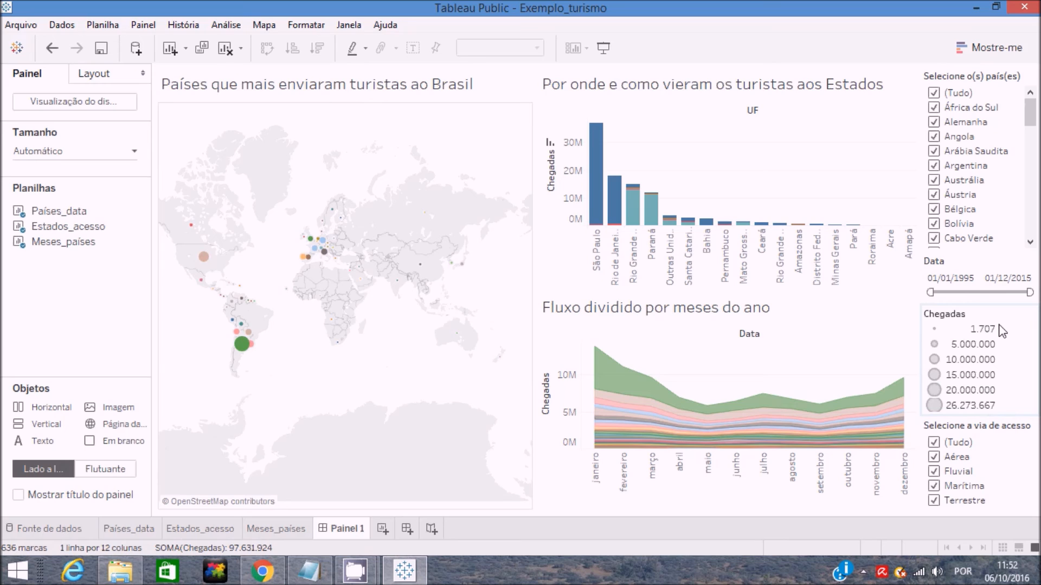
click(1000, 332)
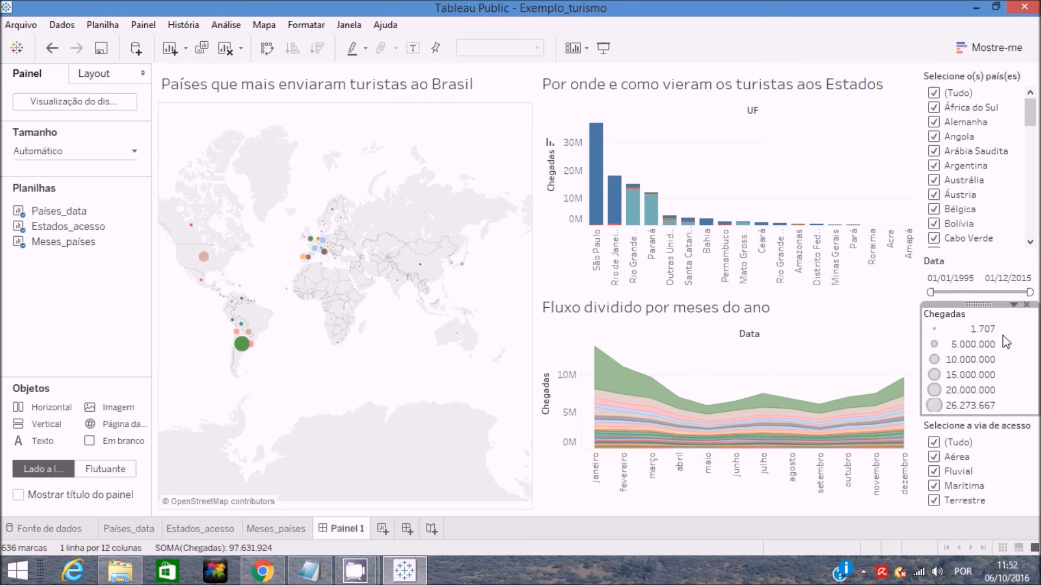
click(1027, 306)
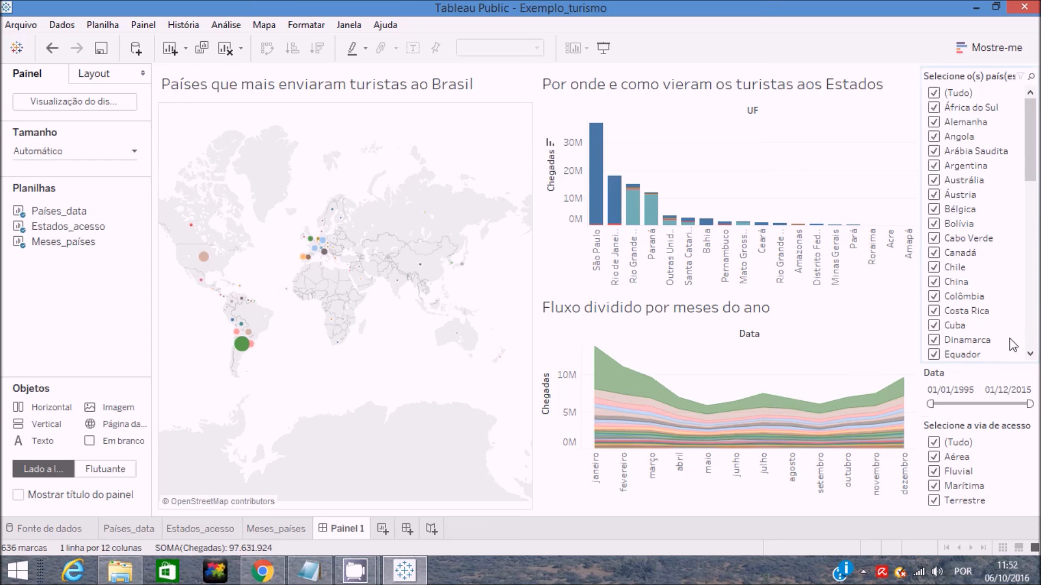
Move the Data filter above the charts so it spans the full dashboard width, and reduce its height.
click(992, 374)
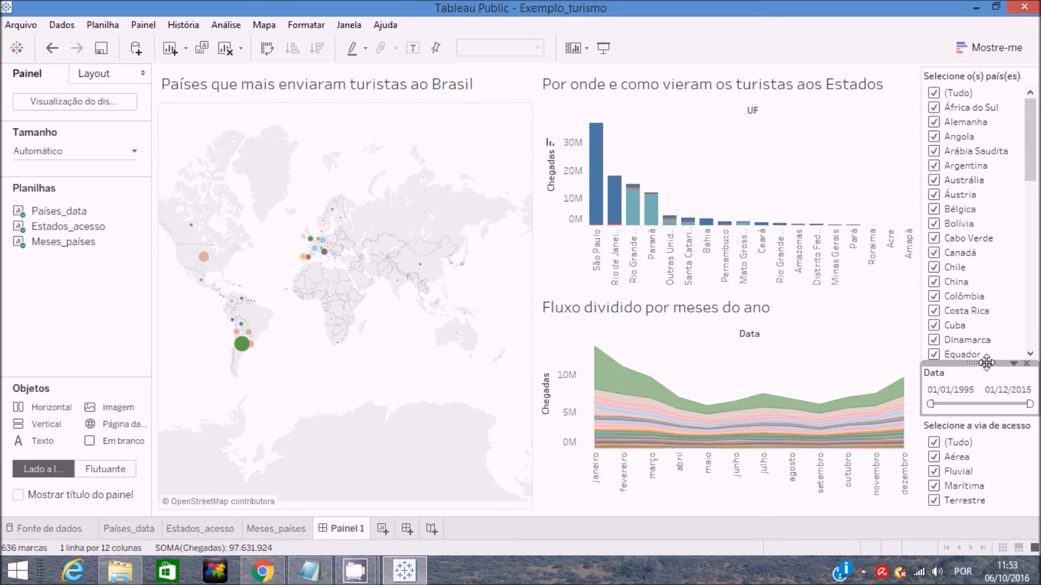
drag(987, 362, 775, 113)
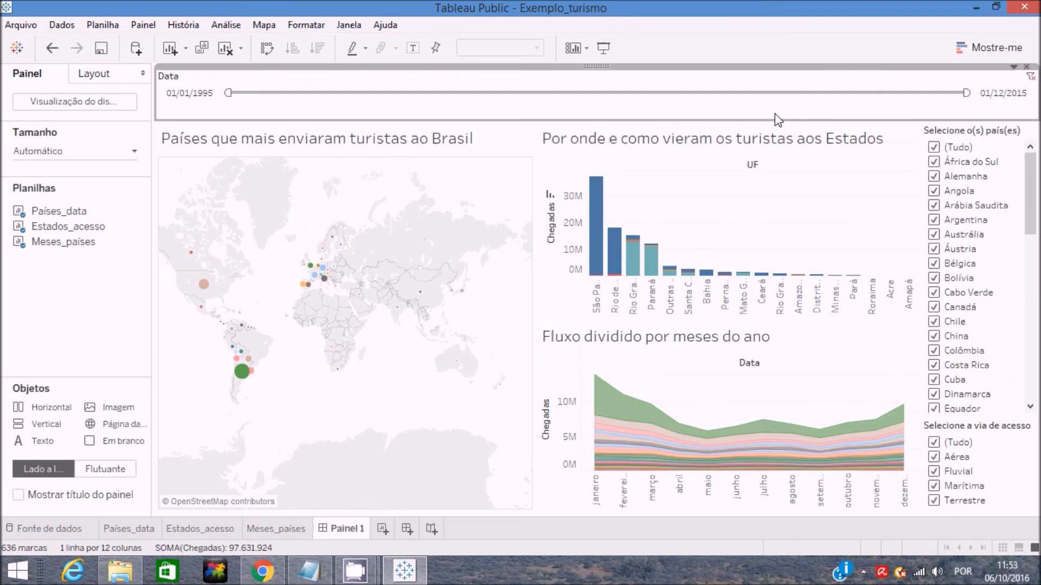
drag(740, 121, 751, 110)
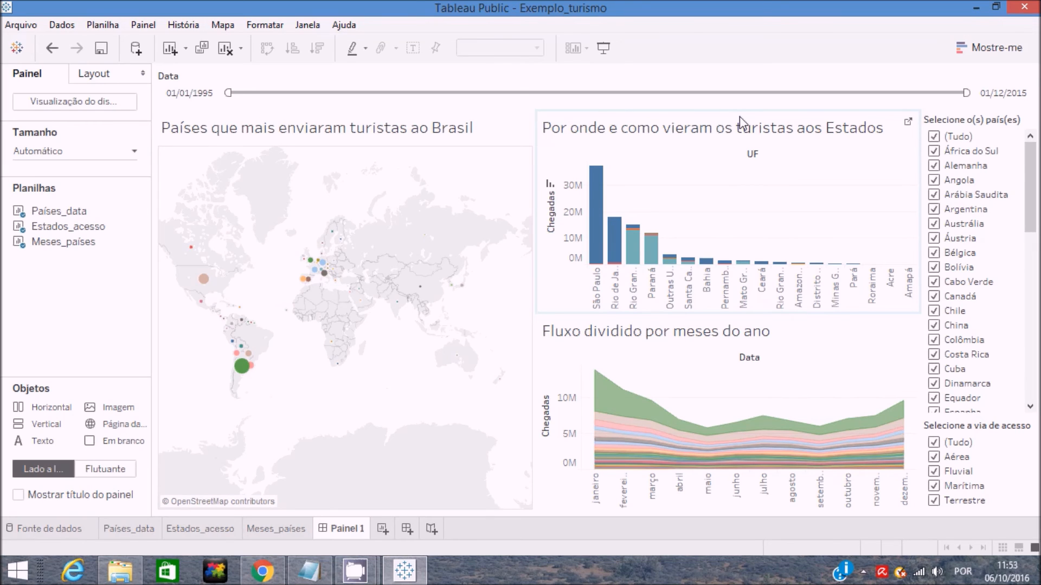
Apply the Data filter to all worksheets that use related data sources, and try both ends of its date range.
click(1013, 80)
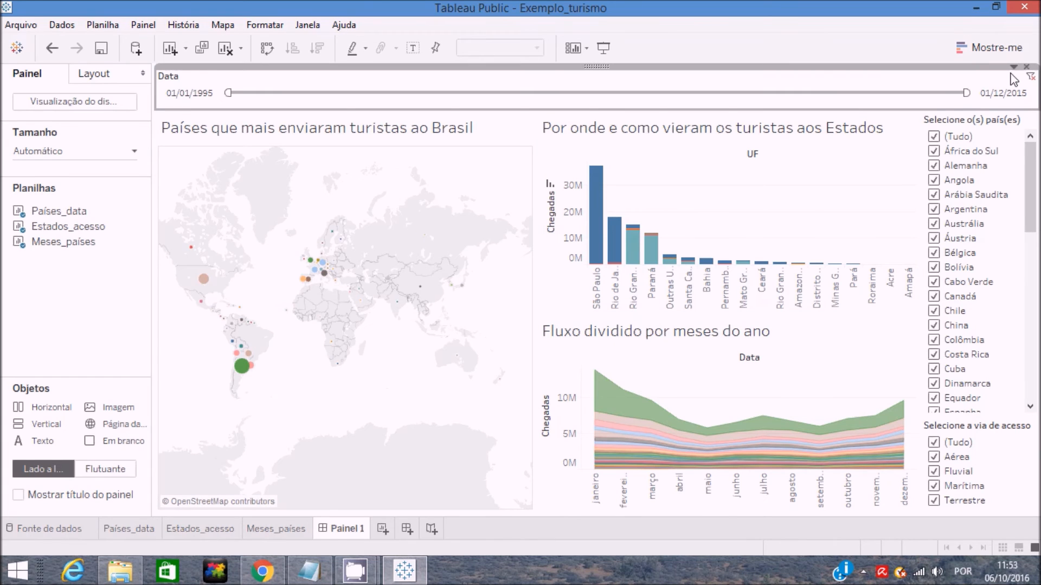
click(1013, 68)
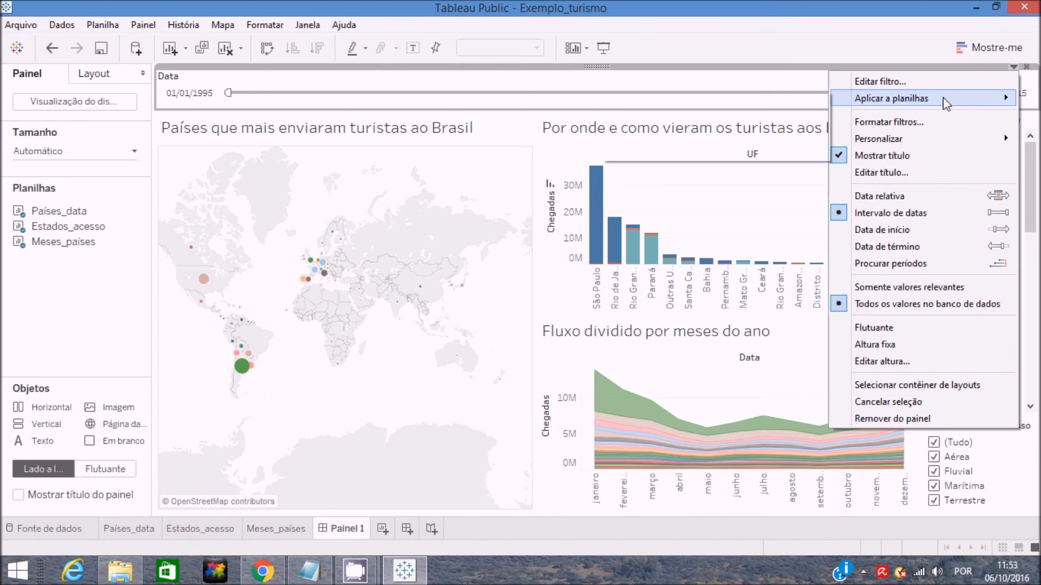
mouse_move(946, 103)
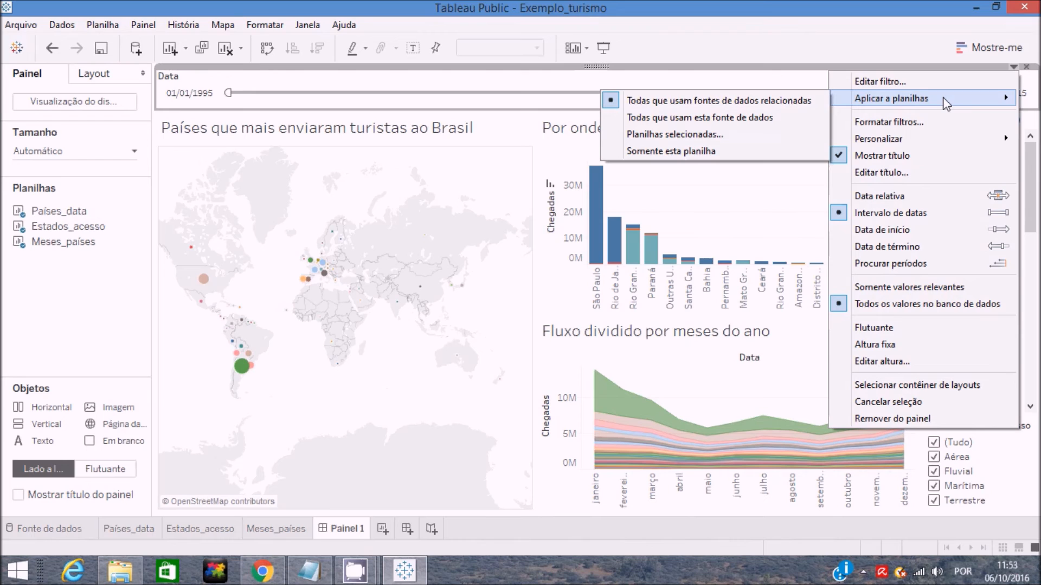
click(763, 108)
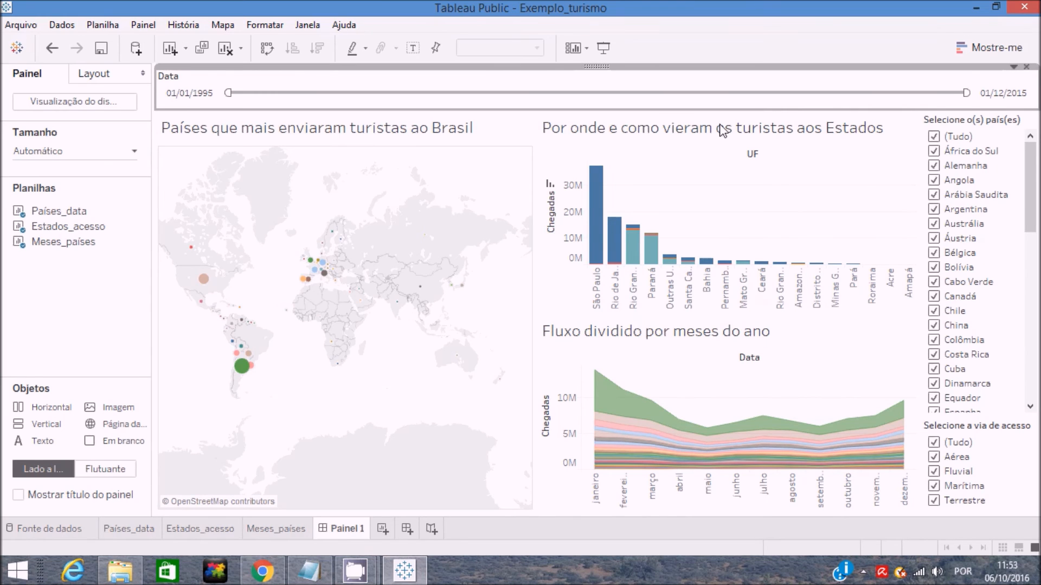
mouse_move(230, 93)
mouse_down()
mouse_move(410, 94)
mouse_move(228, 94)
mouse_up()
mouse_move(965, 93)
mouse_down()
mouse_move(759, 94)
mouse_move(965, 92)
mouse_up()
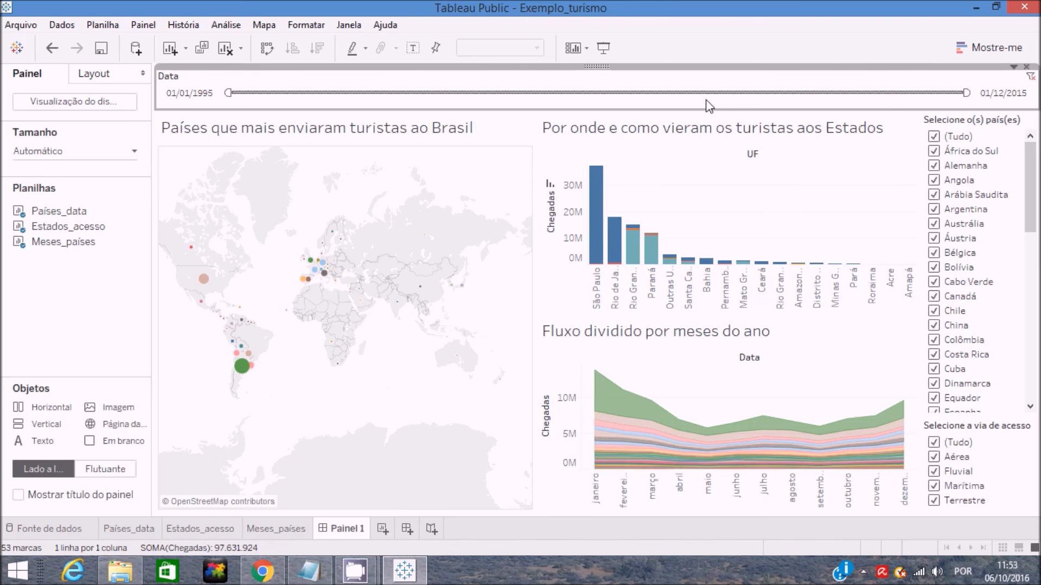
Open the title editor of the map, the states chart and the monthly chart in turn, closing each without changes.
double_click(428, 134)
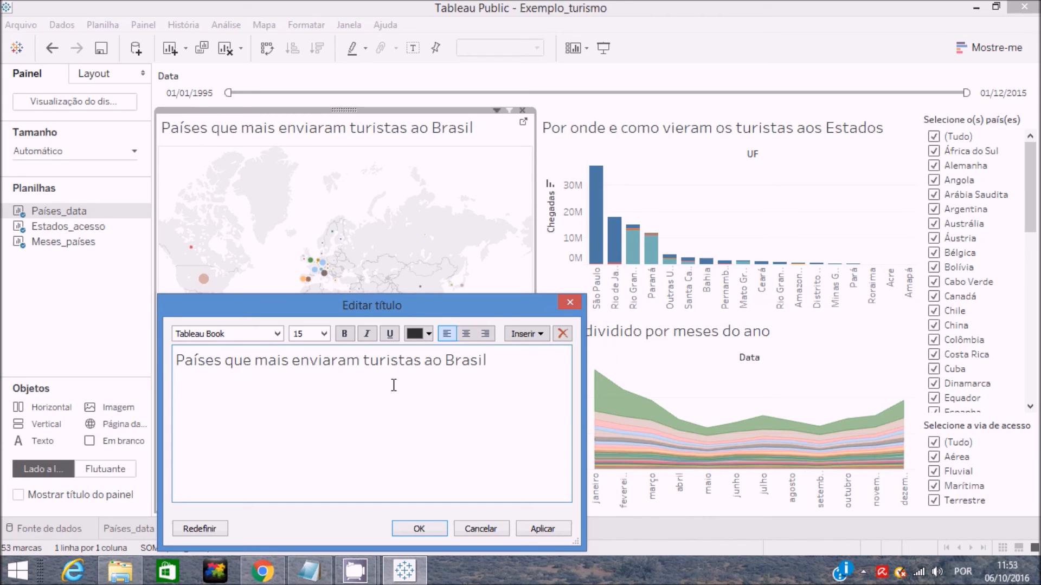
click(480, 529)
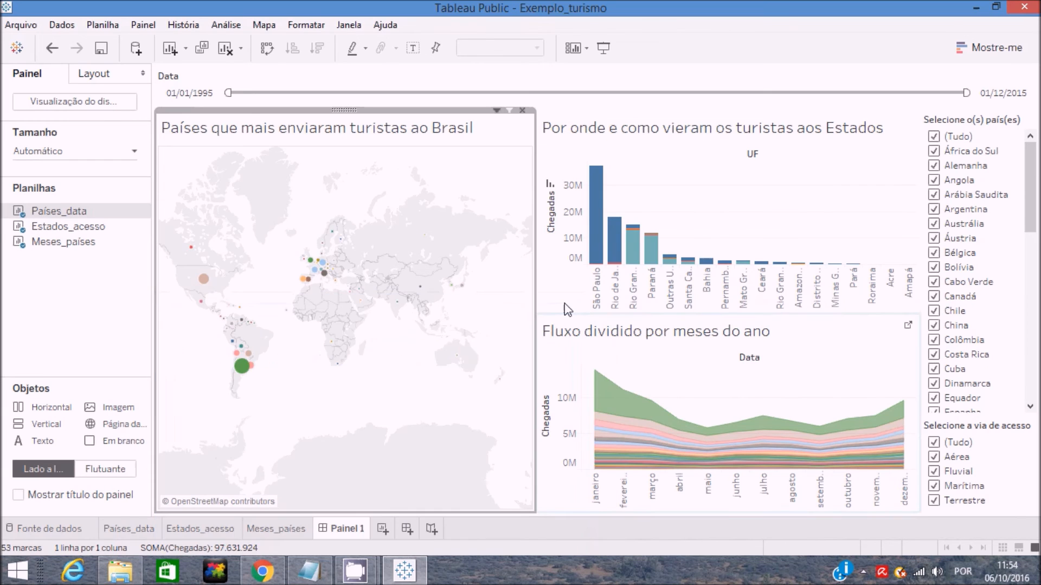
double_click(636, 128)
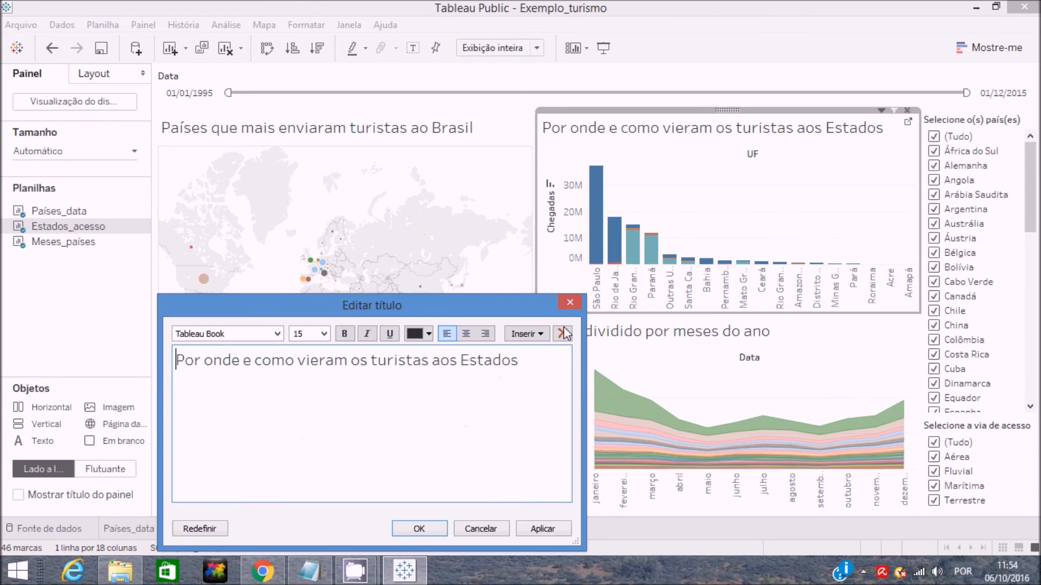
click(570, 303)
double_click(575, 321)
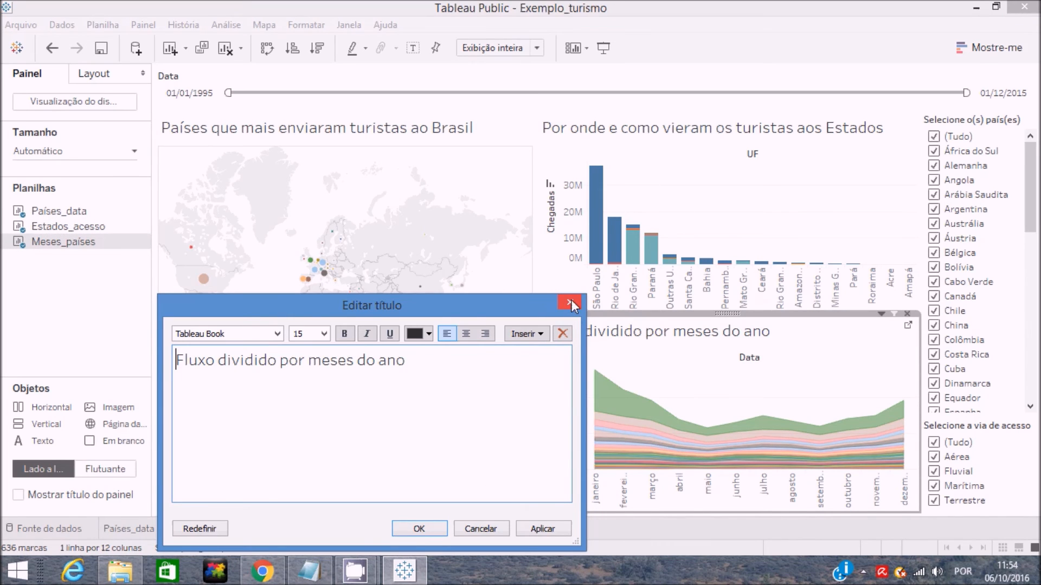
click(570, 300)
Set the country map, the states bar chart and the monthly area chart to act as filters for the dashboard.
click(445, 427)
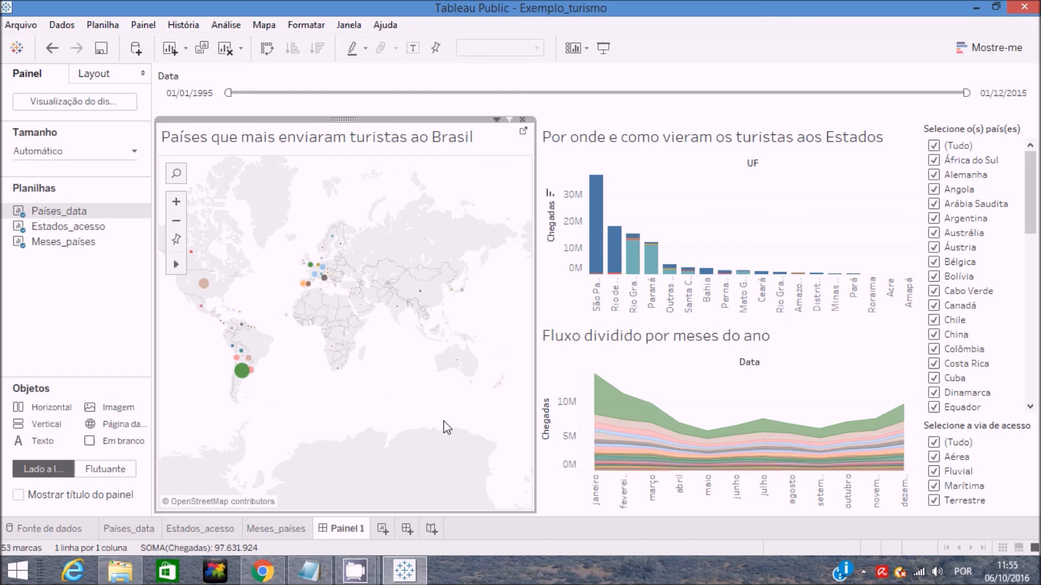
click(510, 120)
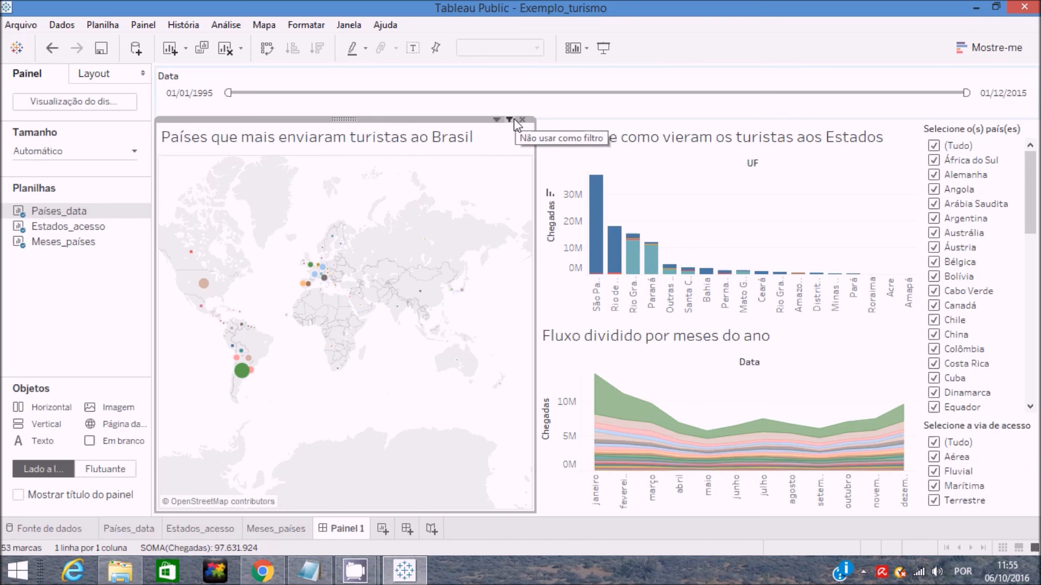
click(899, 136)
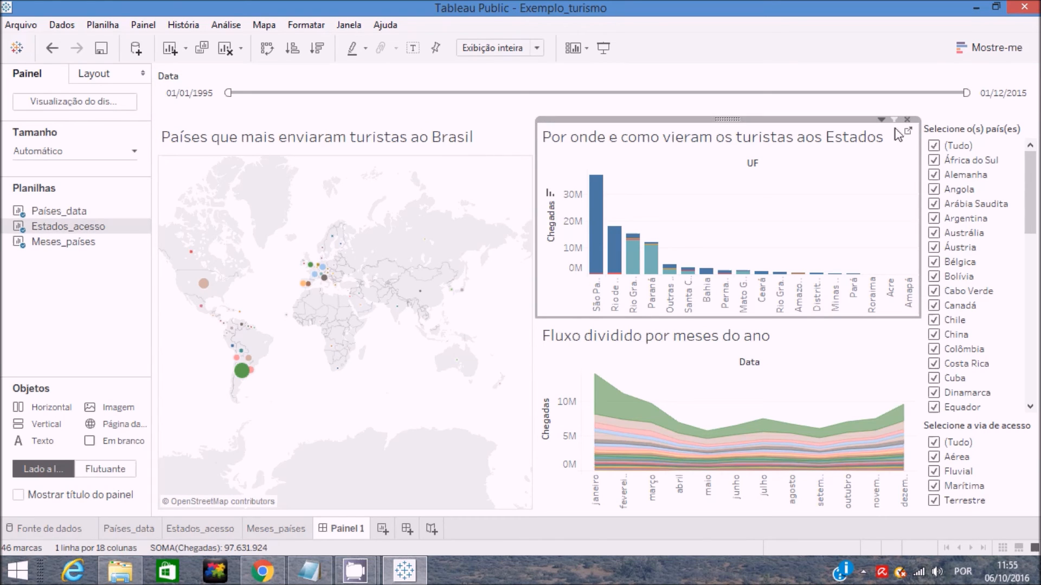
click(893, 121)
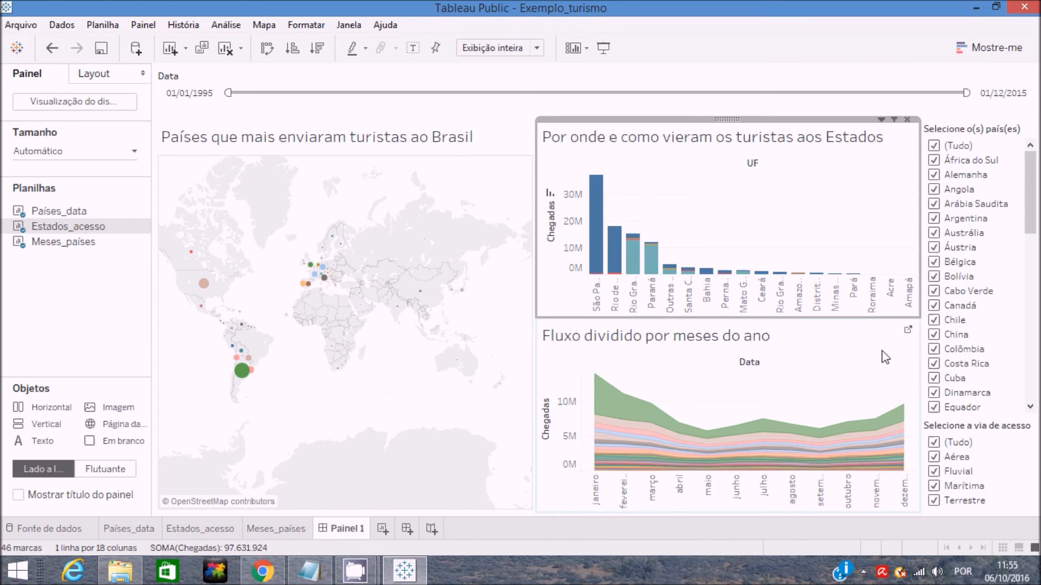
click(885, 357)
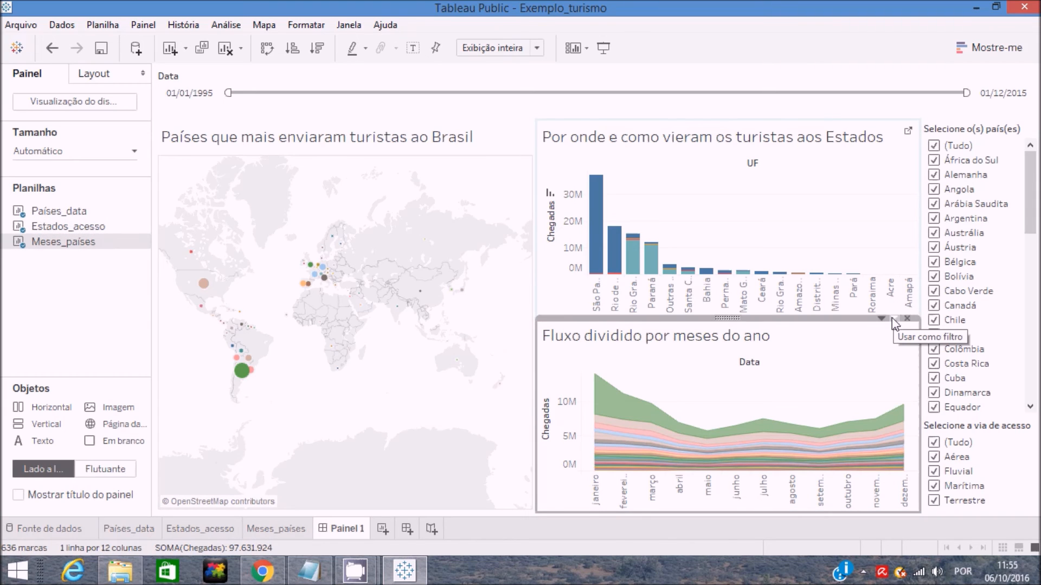
click(892, 318)
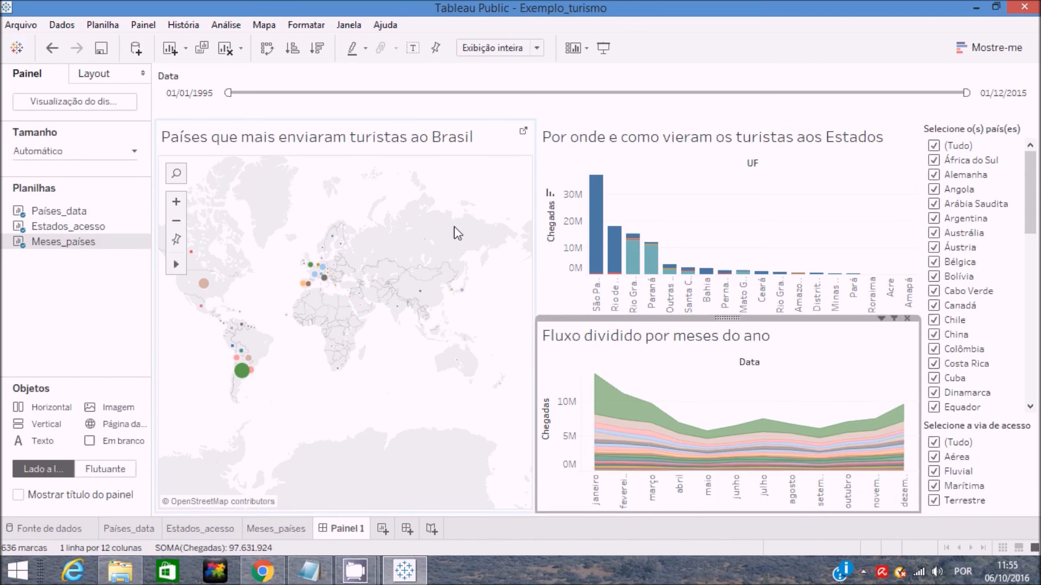
Filter the dashboard by São Paulo and then by Paraná from the states chart, clearing each selection.
click(597, 300)
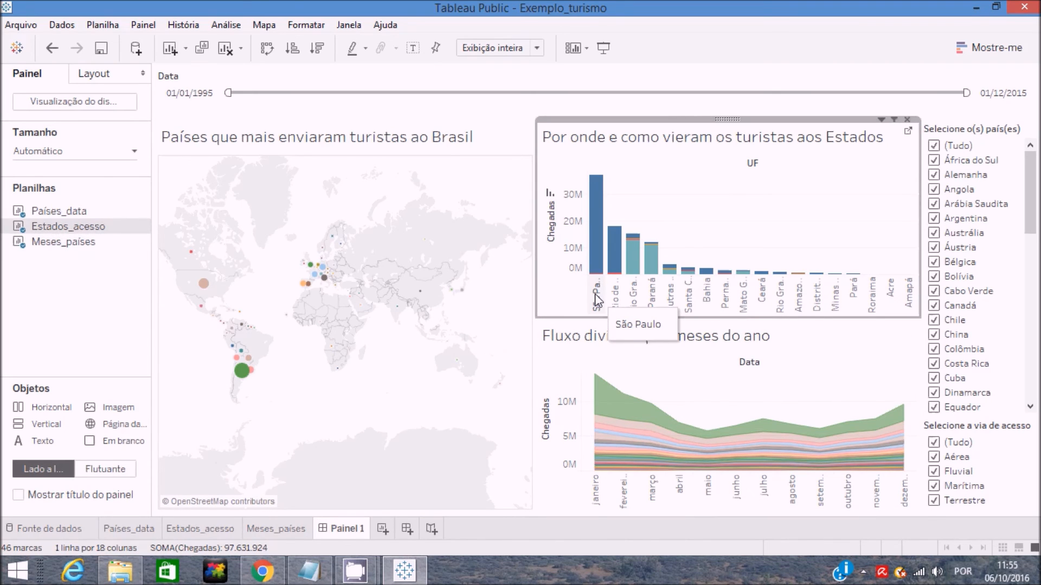
click(597, 299)
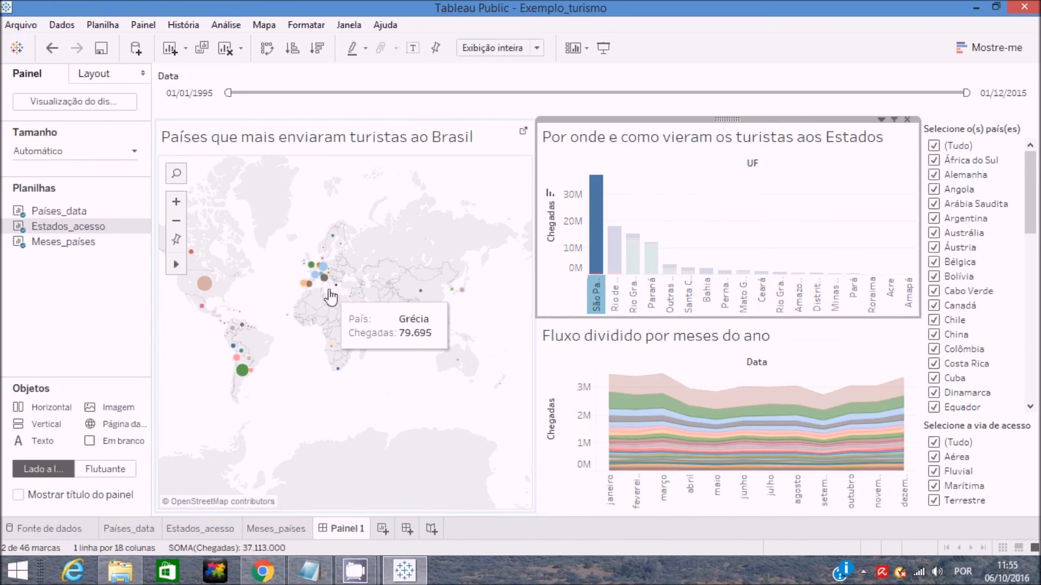
click(597, 291)
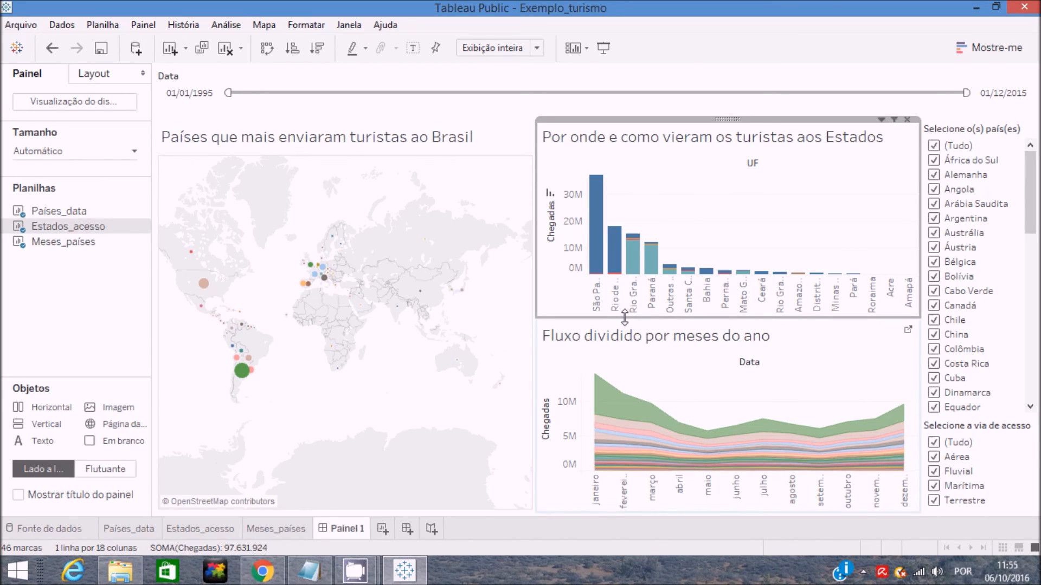
click(652, 295)
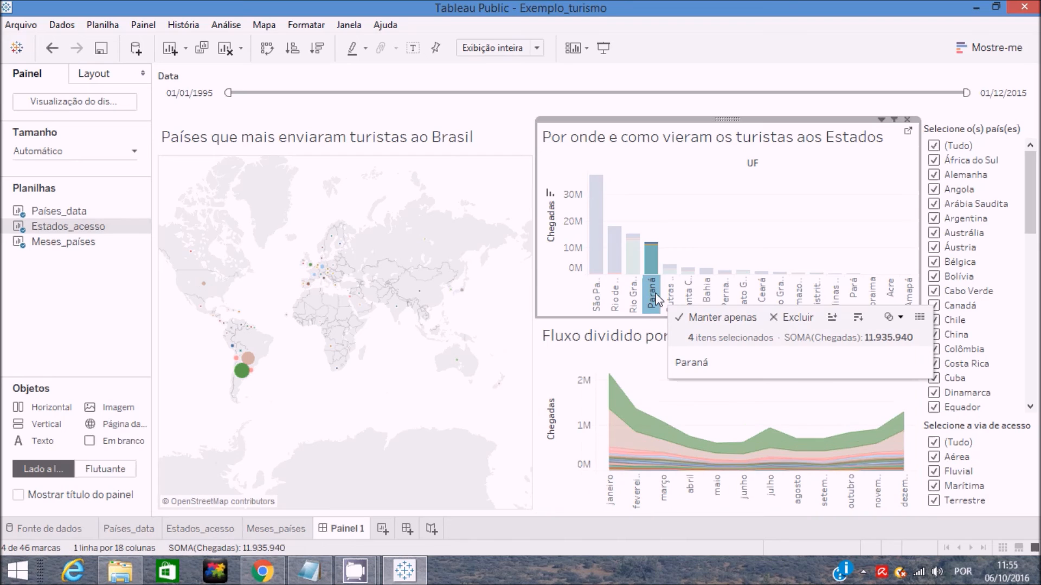
click(656, 298)
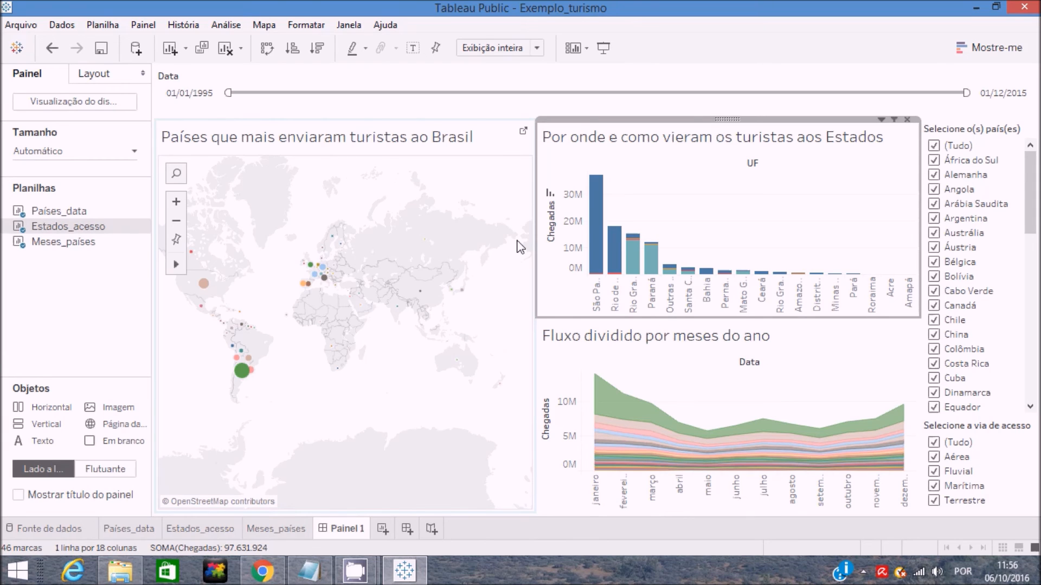
Filter the dashboard by fevereiro from the monthly area chart.
mouse_move(596, 451)
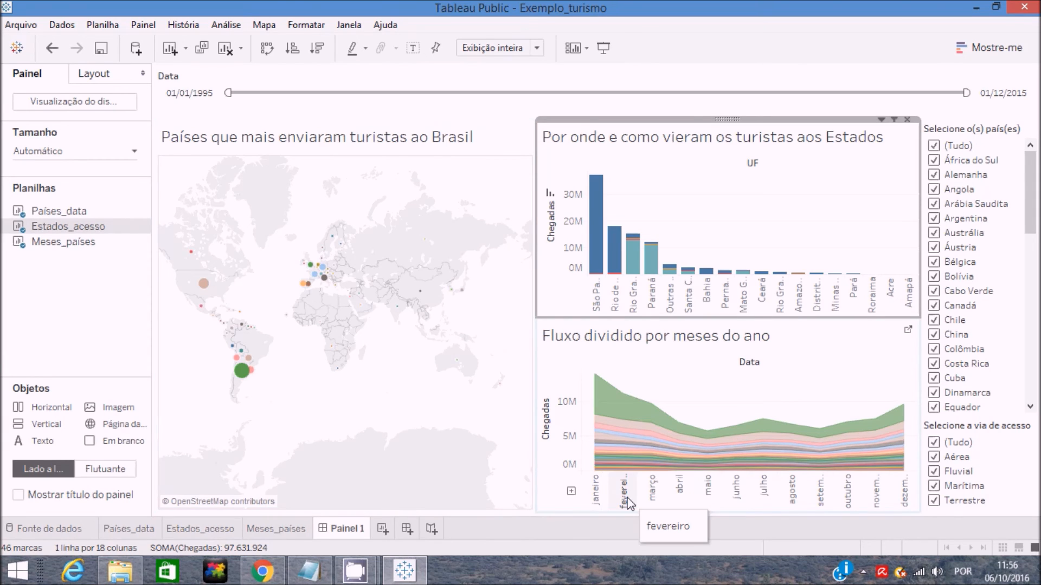
click(628, 503)
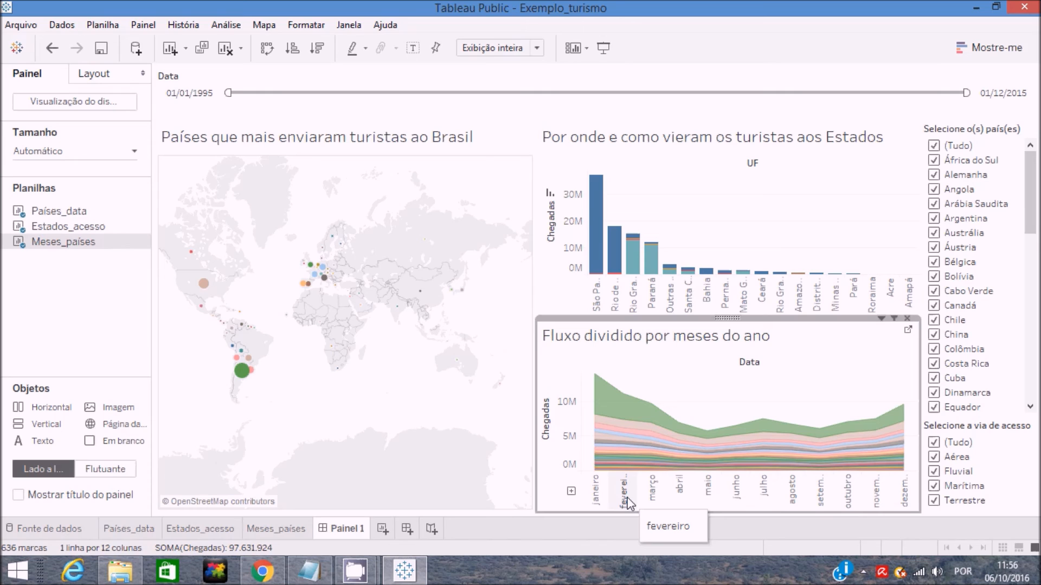
click(626, 496)
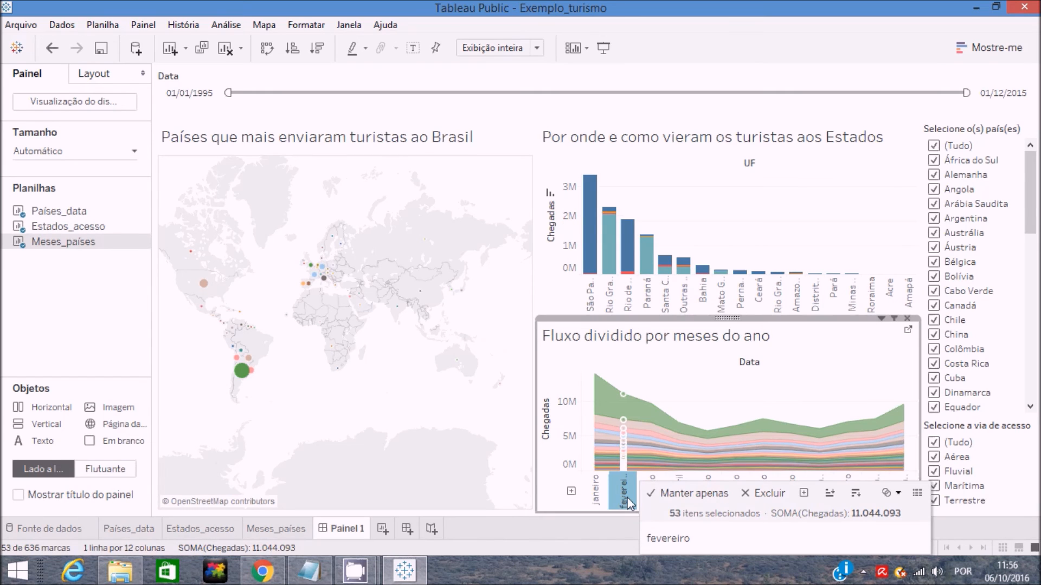
Clear the fevereiro selection in the monthly area chart to remove its filter from the dashboard.
click(628, 503)
click(485, 279)
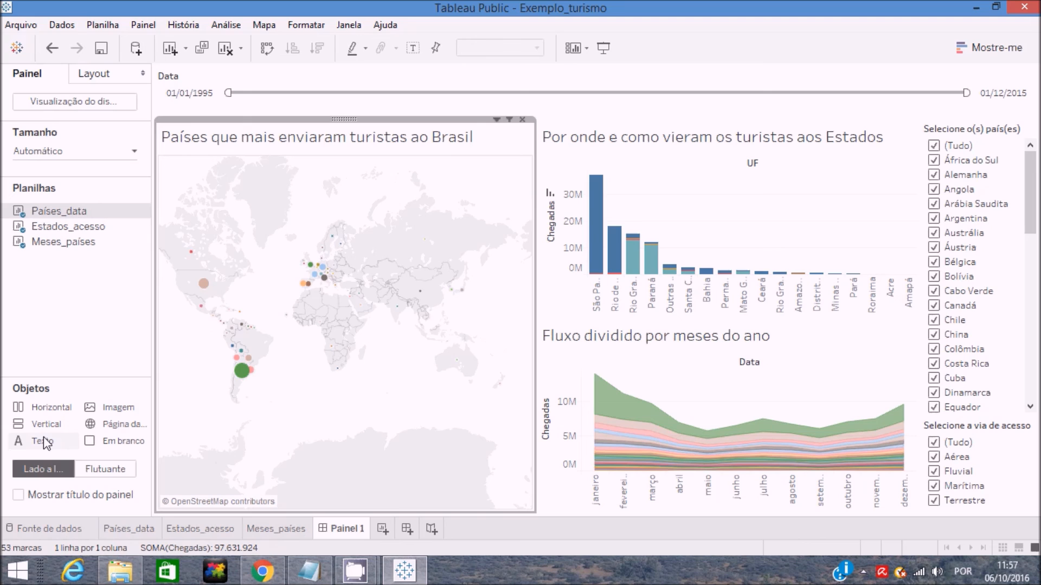
Add a text object above the date filter reading "Turistas do Brasil" in bold, size 26, as the dashboard title.
drag(46, 442, 514, 76)
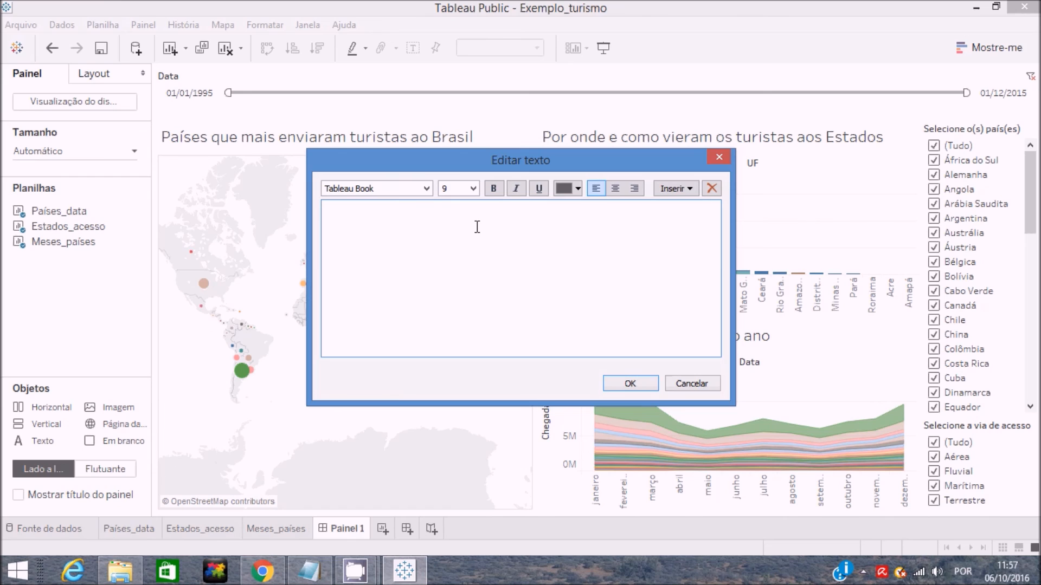
text(Turistas do Brasil)
click(472, 188)
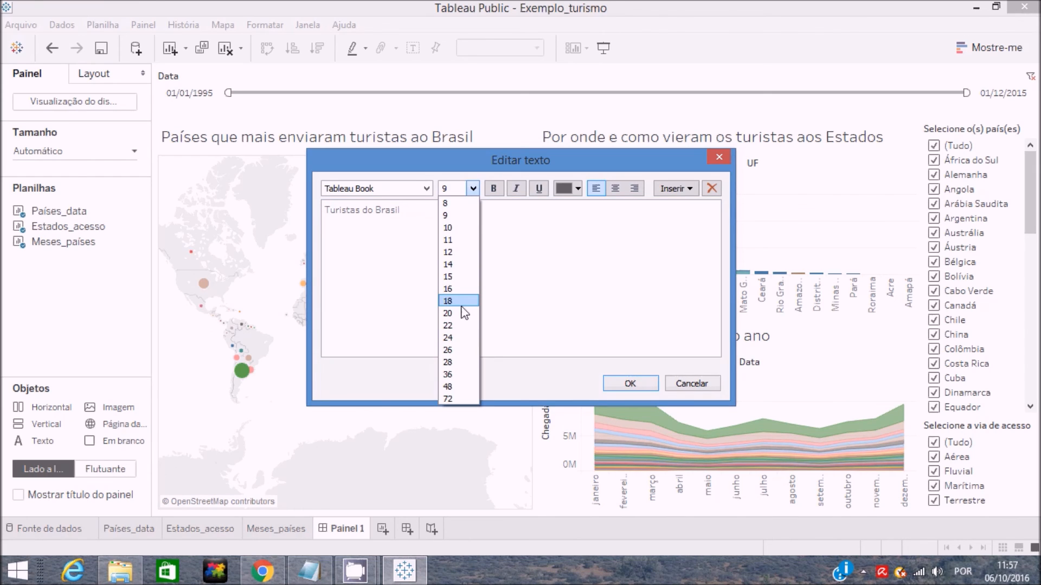
drag(402, 211, 317, 216)
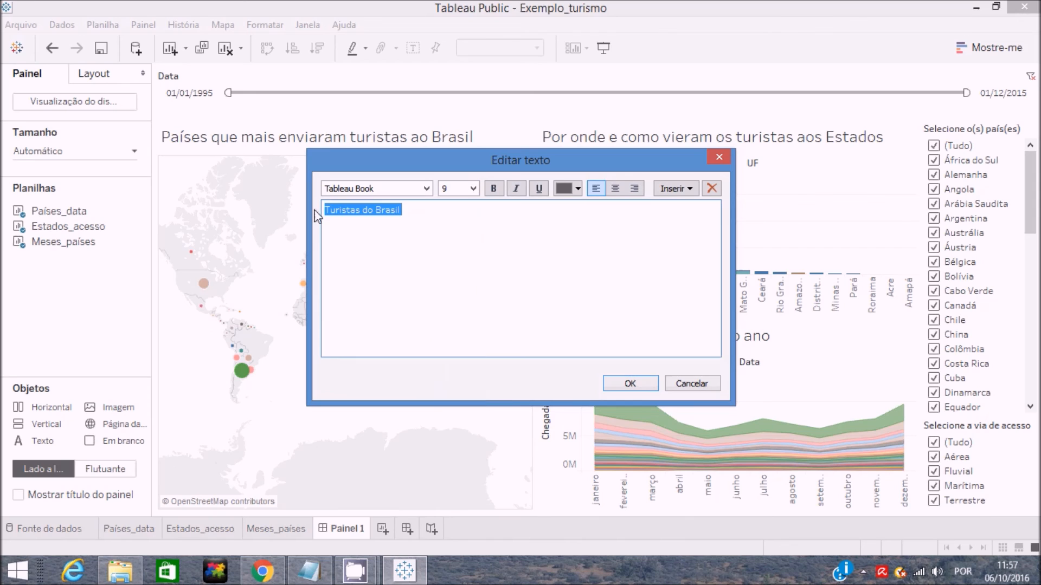
click(472, 188)
click(464, 337)
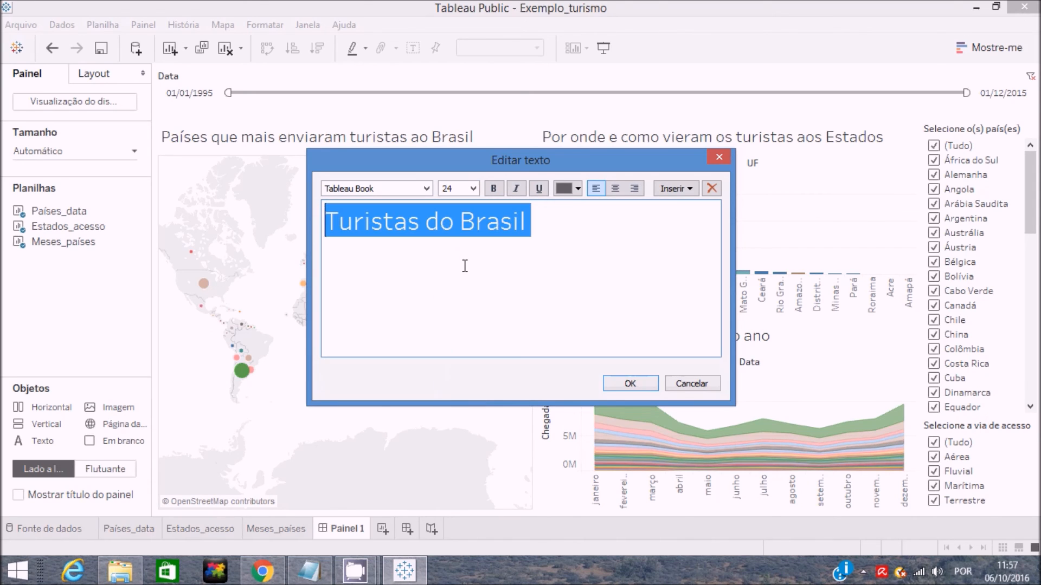
click(473, 188)
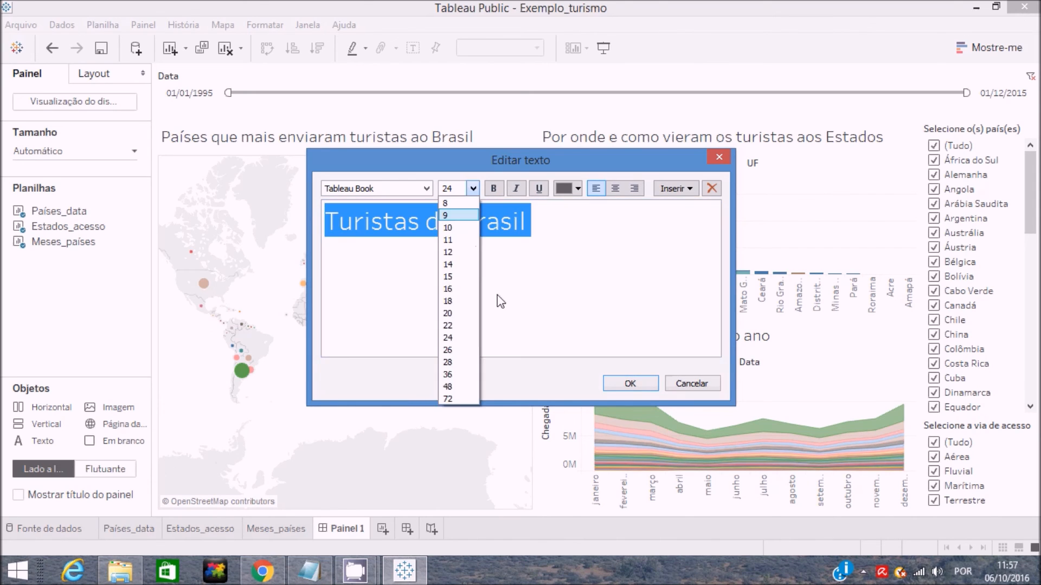
click(453, 349)
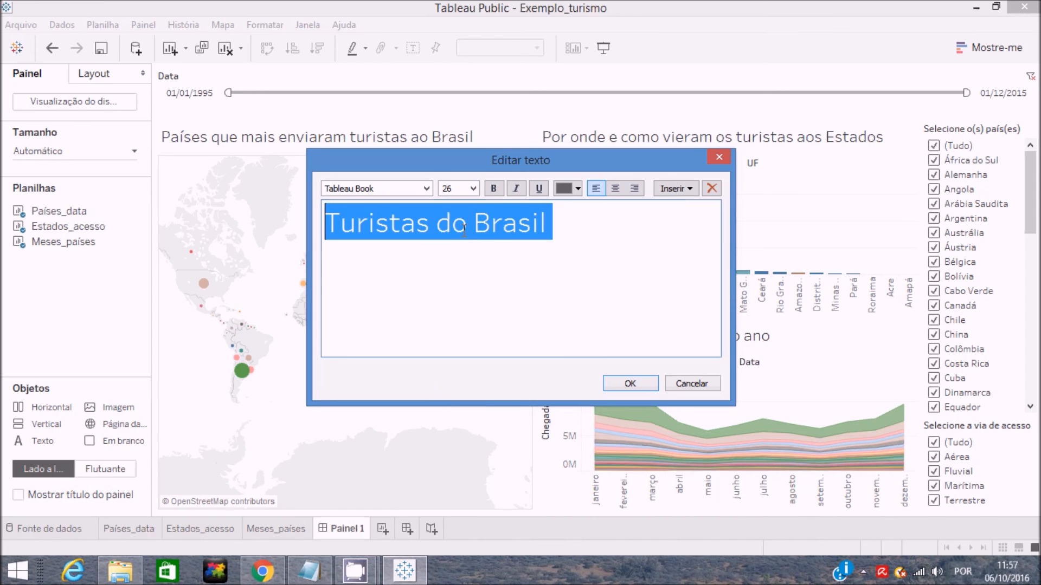
key(ctrl+b)
key(Return)
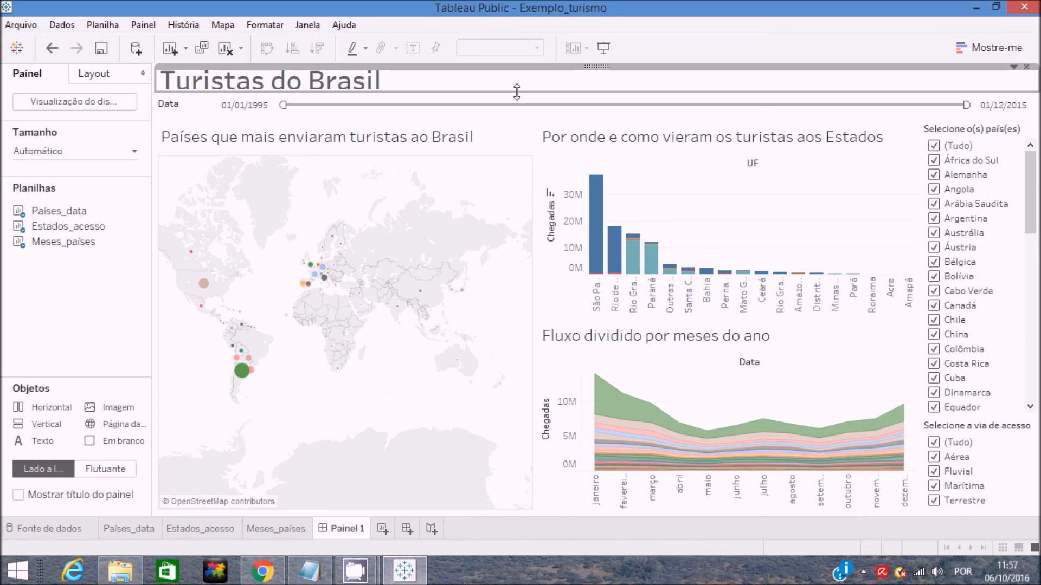
Adjust the heights of the title and the date filter strip so the title fits in full.
click(542, 115)
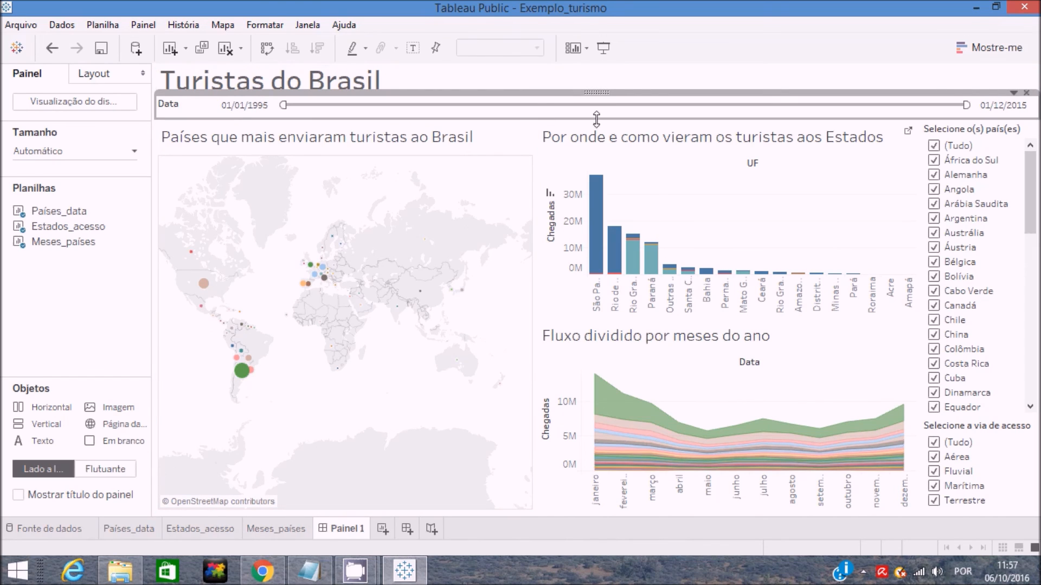
drag(596, 119, 579, 95)
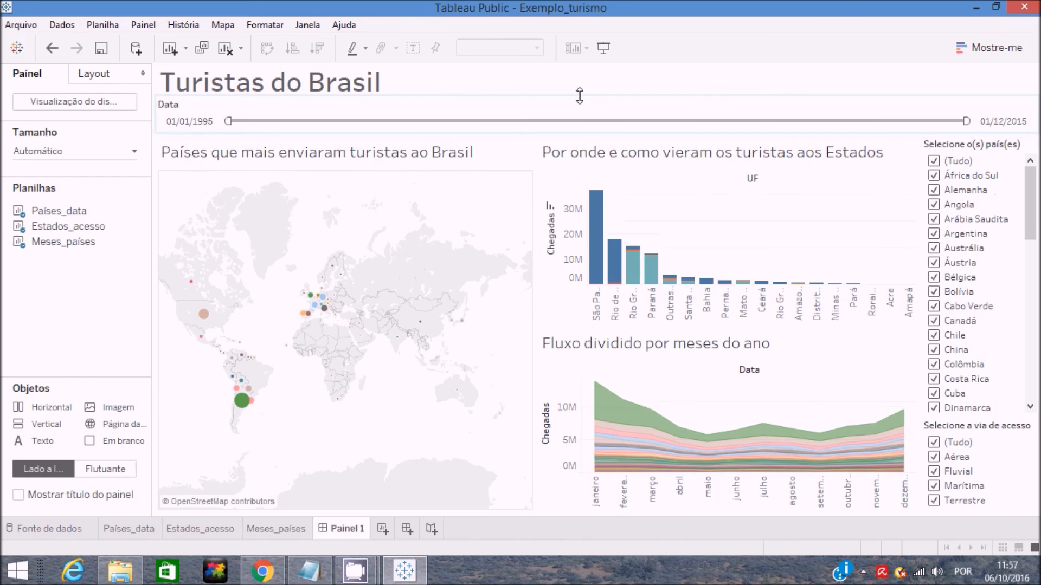
click(586, 137)
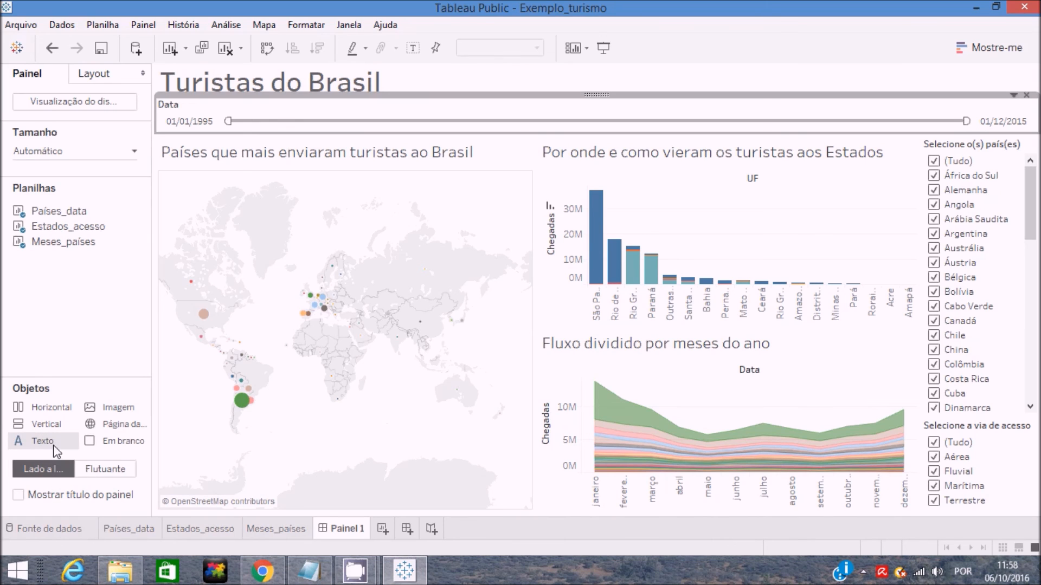
Add the source note "Fonte: Ministério do Turismo" as a text object beneath the charts and shrink it to a one-line strip.
drag(54, 448, 258, 499)
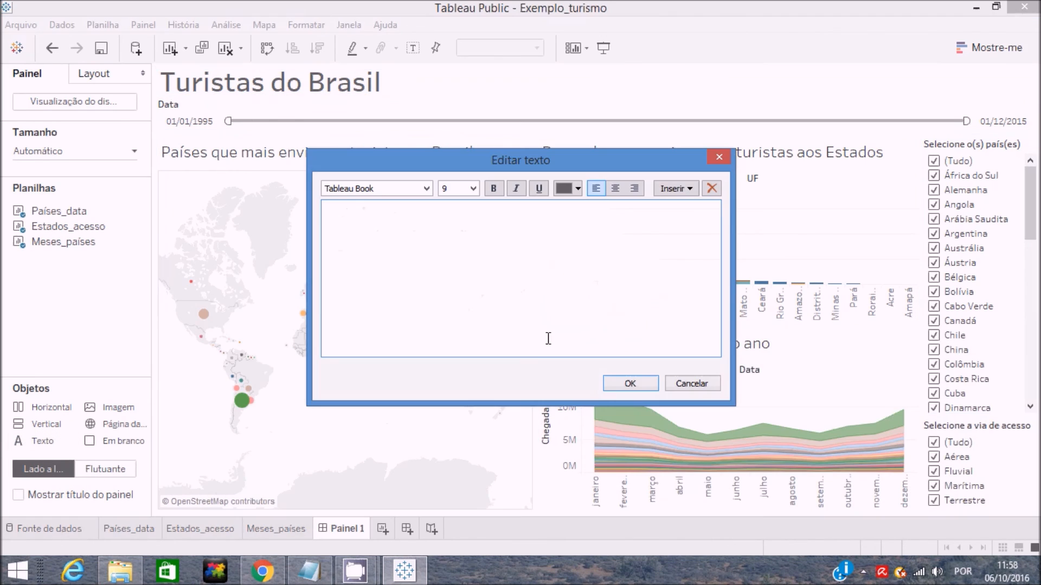
text(Fonte: Ministério do Ttur)
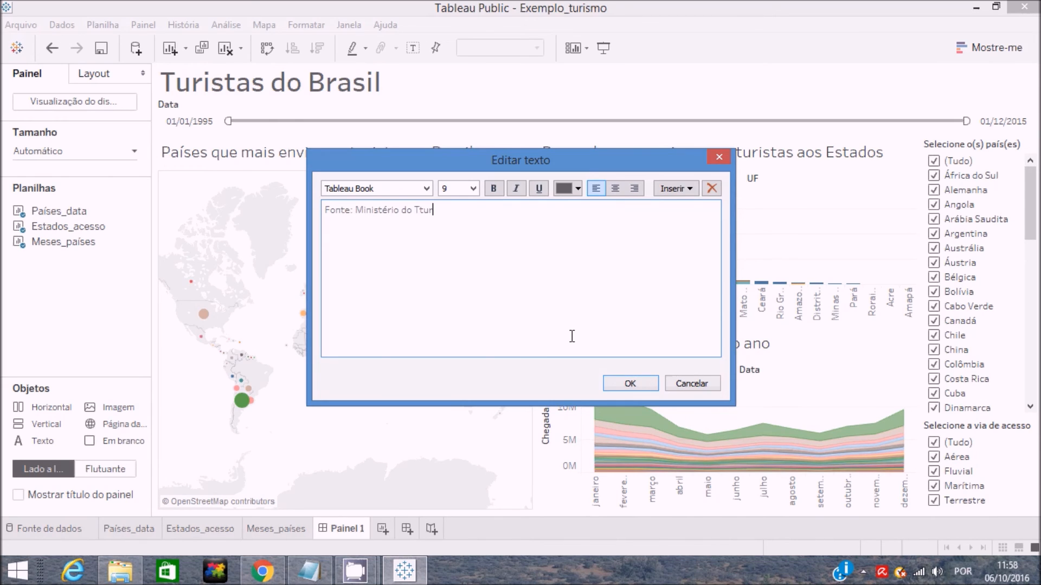
key(BackSpace)
key(BackSpace)
key(BackSpace)
text(urismo)
click(634, 385)
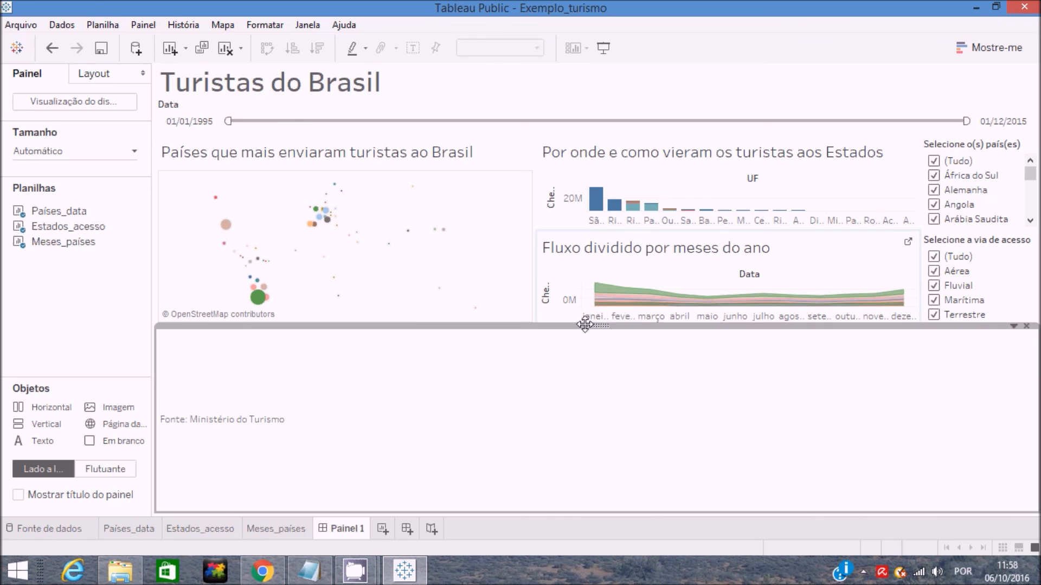
drag(585, 324, 528, 515)
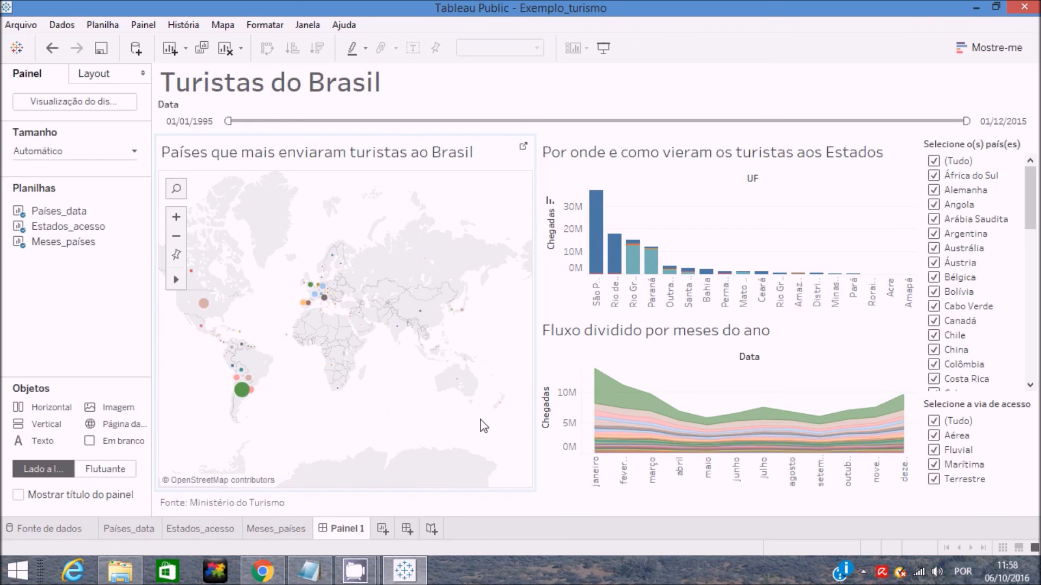
Start saving the workbook to Tableau Public and close the sign-in dialog without logging in.
click(22, 25)
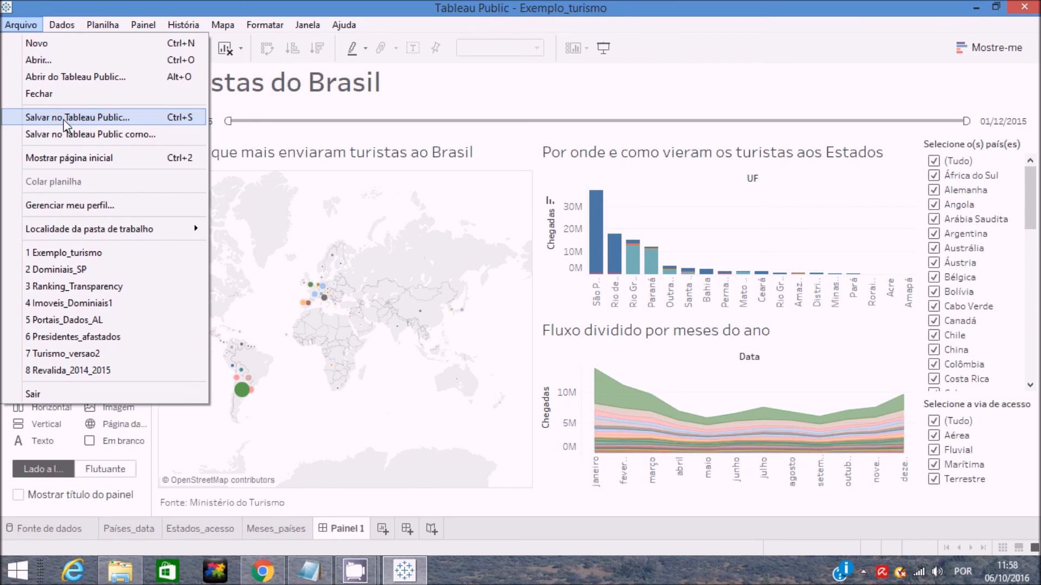
click(66, 126)
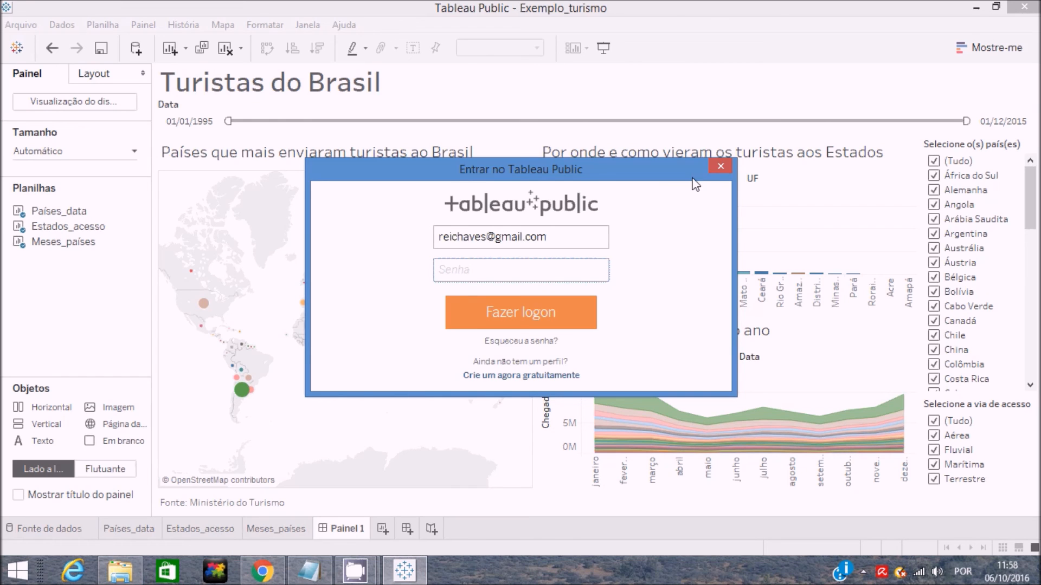
key(Escape)
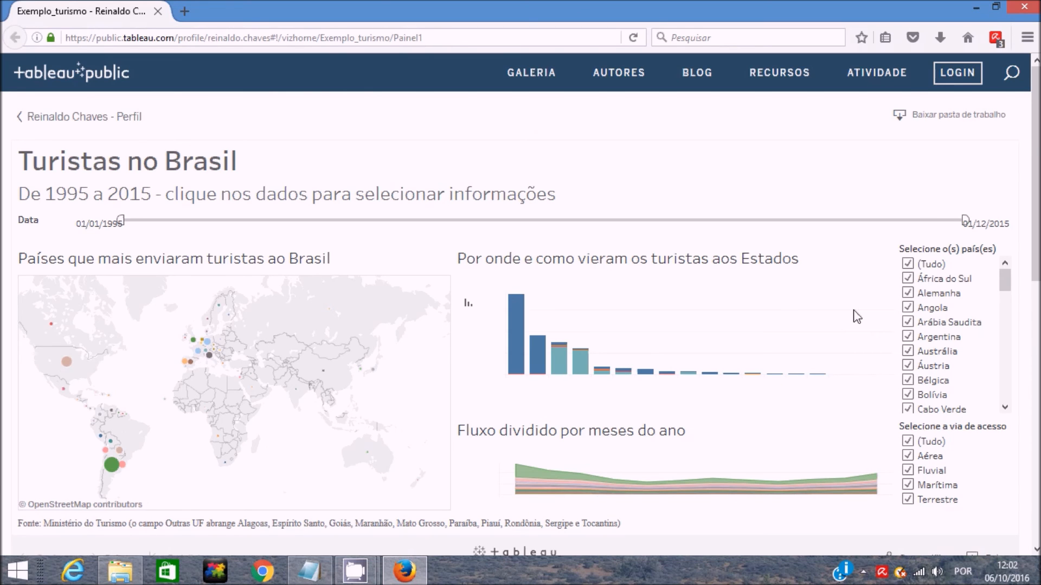
View the embed code and link in the sharing options of the published dashboard in Firefox, and close them.
scroll(857, 317, down, 3)
click(899, 380)
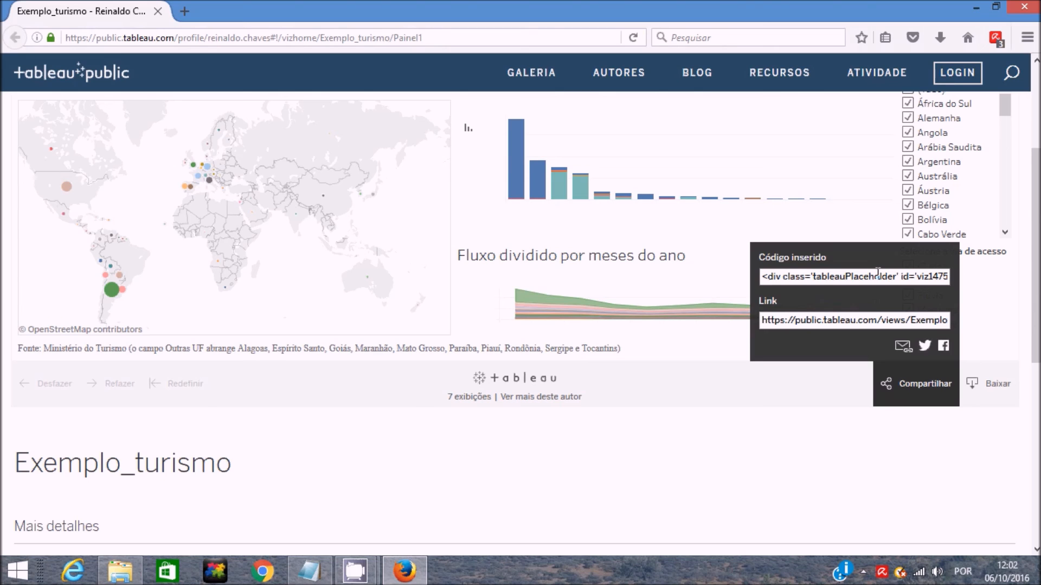
click(779, 407)
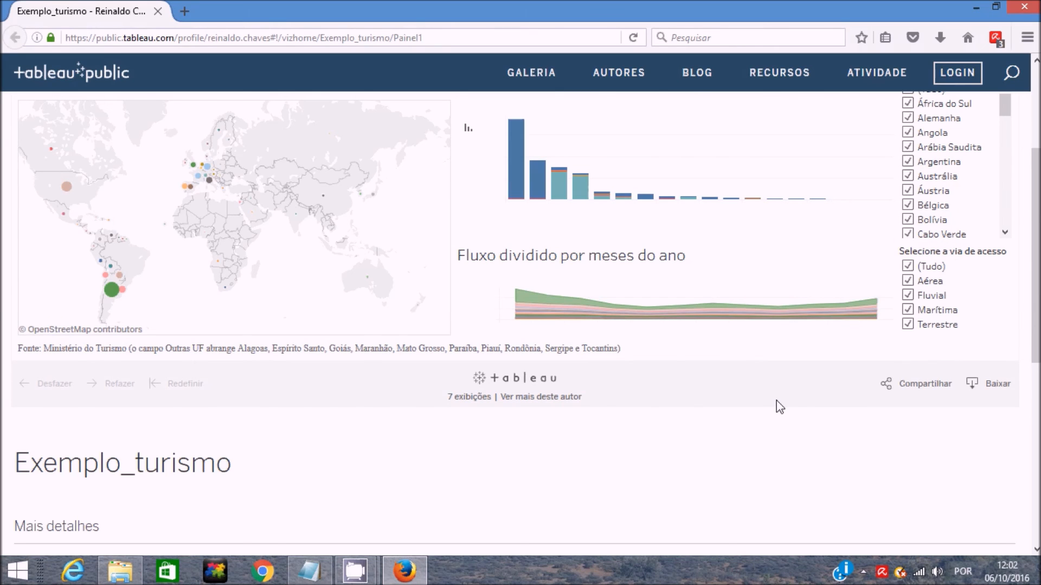
scroll(780, 407, up, 3)
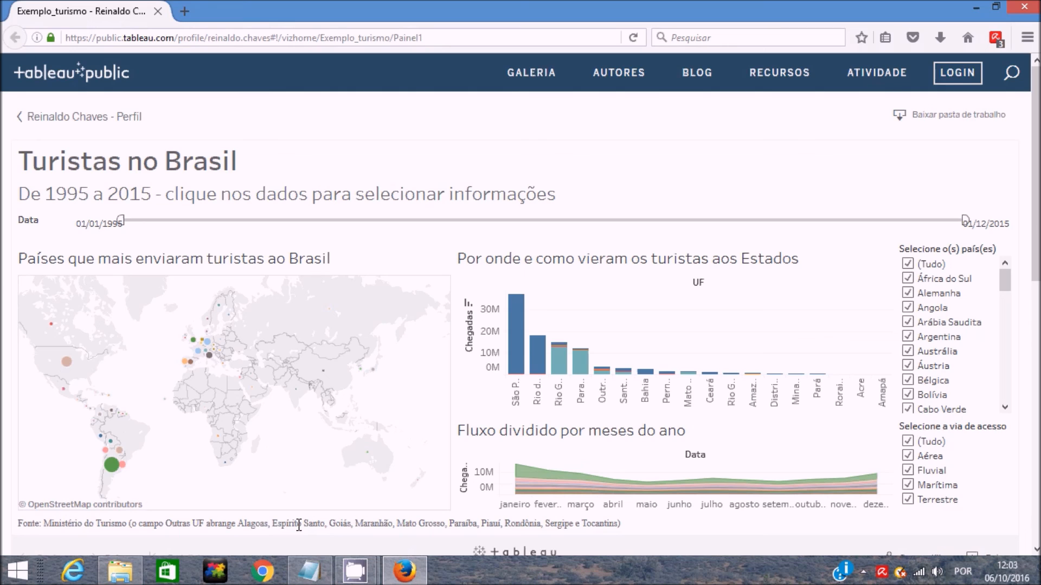
Set the start date of the published dashboard's Data filter to 01/06/2014.
mouse_move(318, 355)
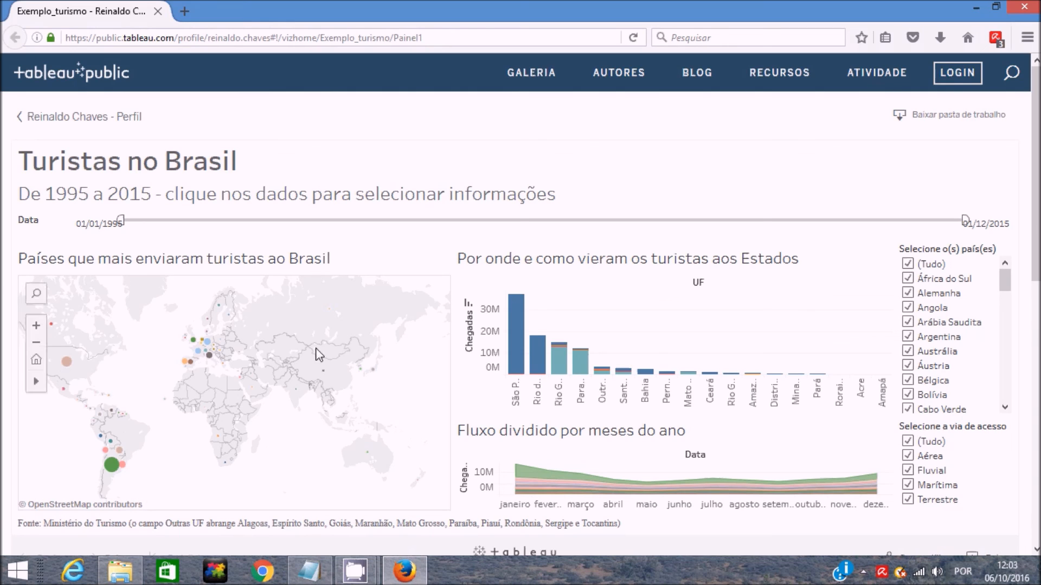
click(96, 223)
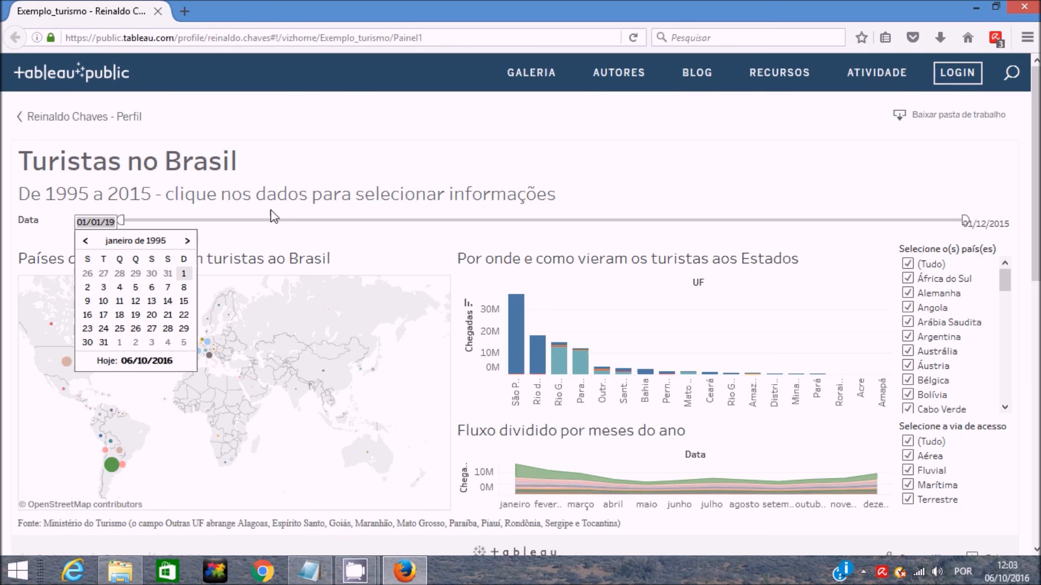
click(270, 210)
text(6)
key(Right)
text(2014)
key(Return)
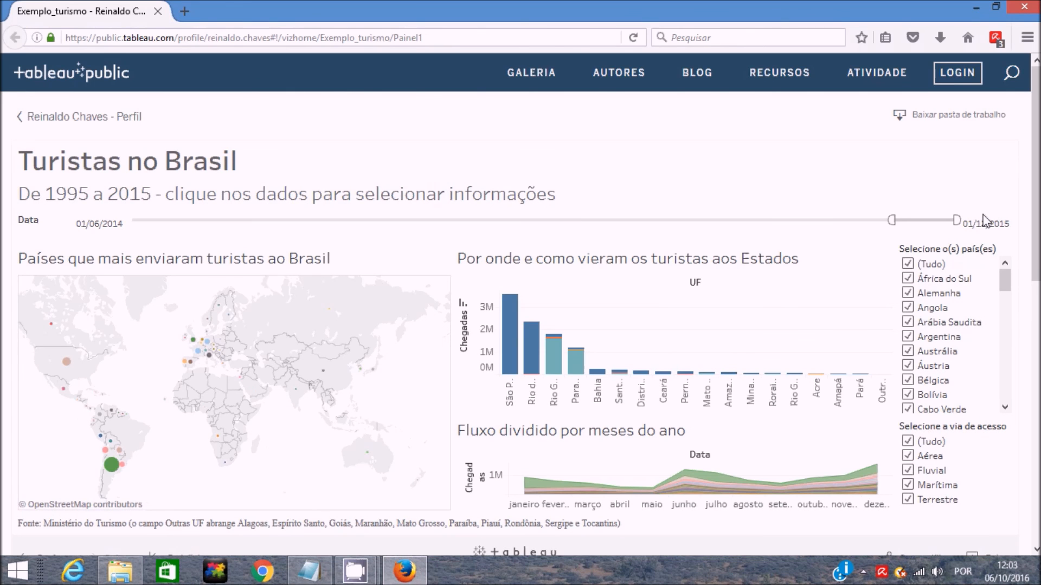
Set the end date of the published dashboard's Data filter to 30/06/2014.
click(984, 221)
click(1003, 222)
click(975, 222)
drag(976, 222, 963, 222)
text(30)
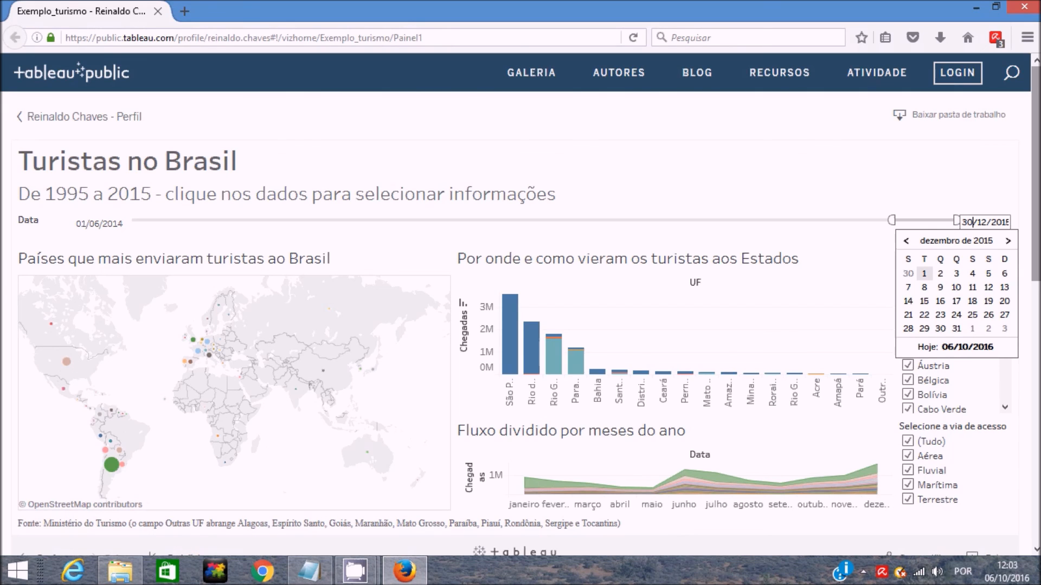
double_click(981, 222)
text(06)
key(End)
key(Home)
key(Return)
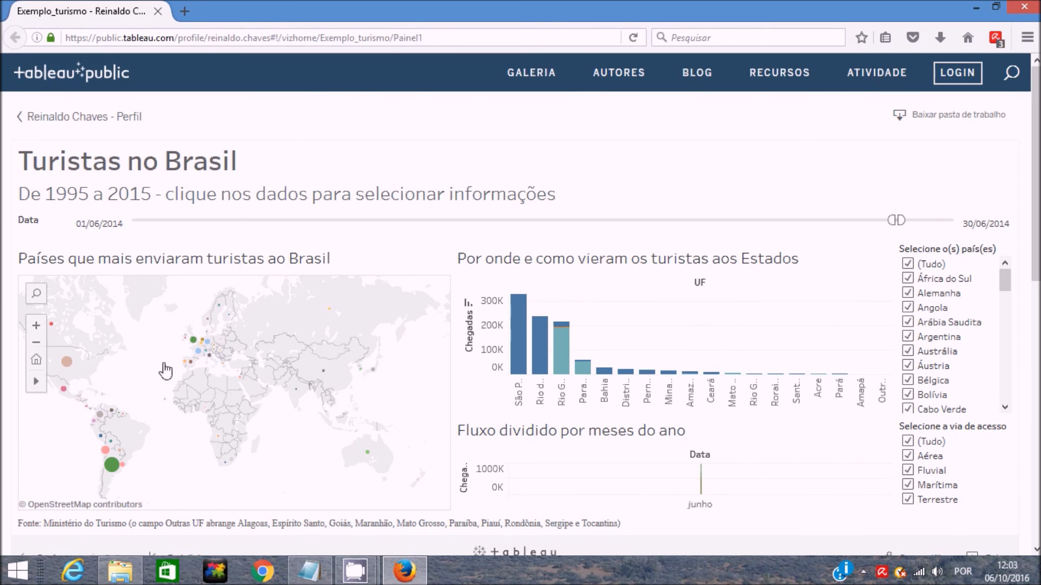
Restrict the access route filter to Fluvial only by deselecting all routes and selecting that one.
mouse_move(112, 473)
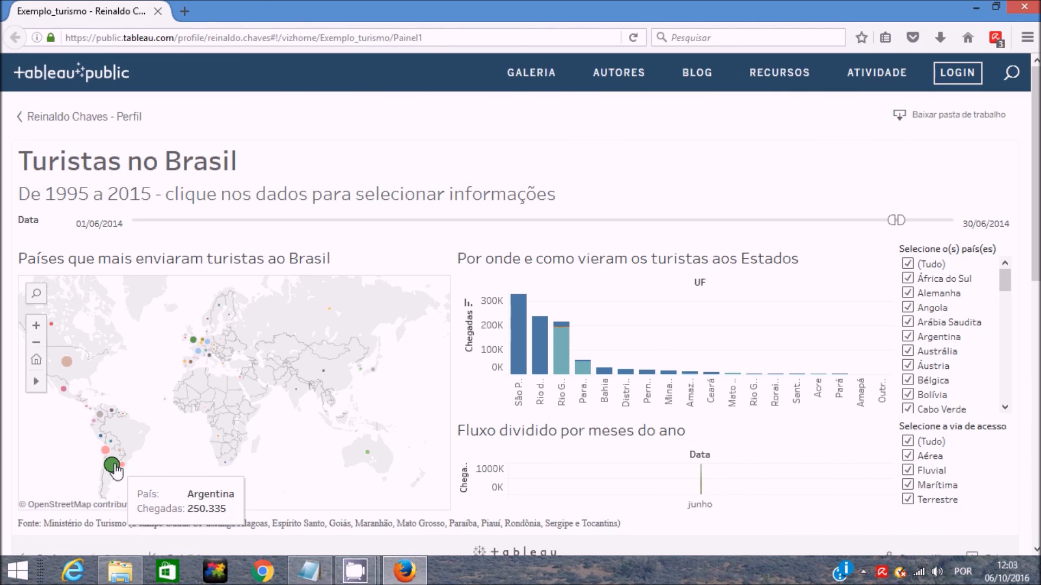
mouse_move(67, 364)
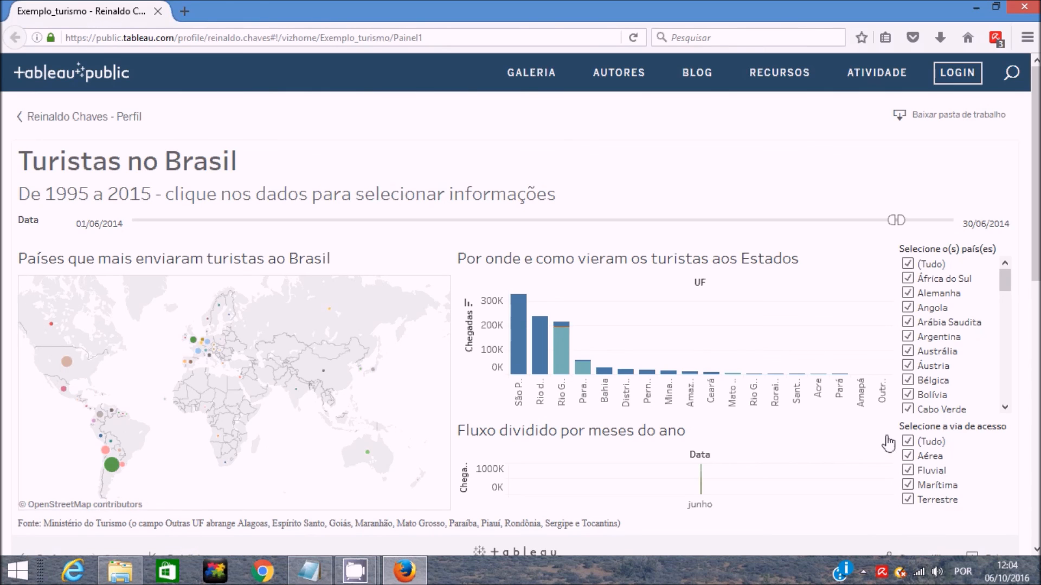
click(908, 442)
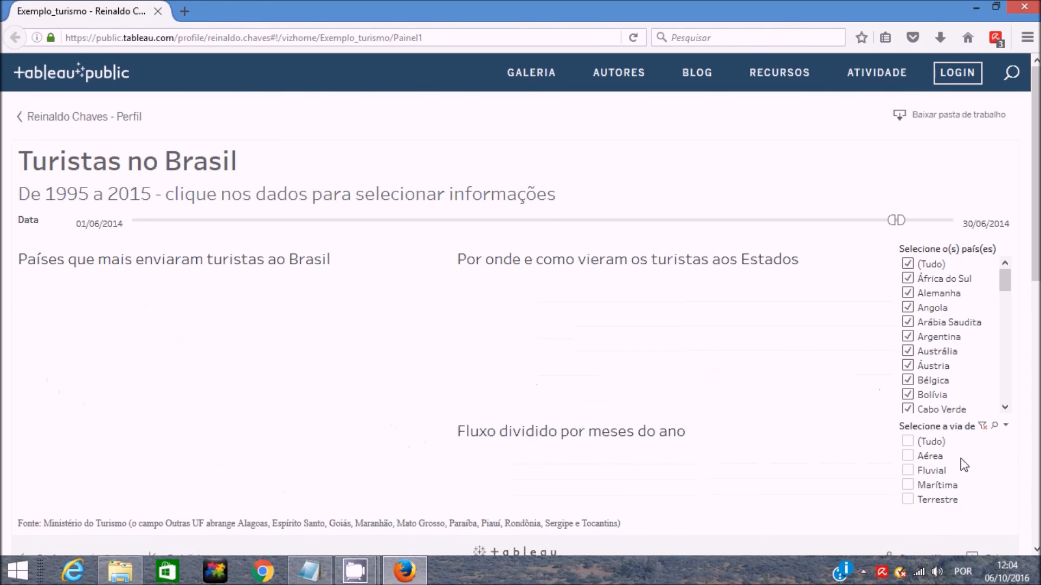
click(907, 472)
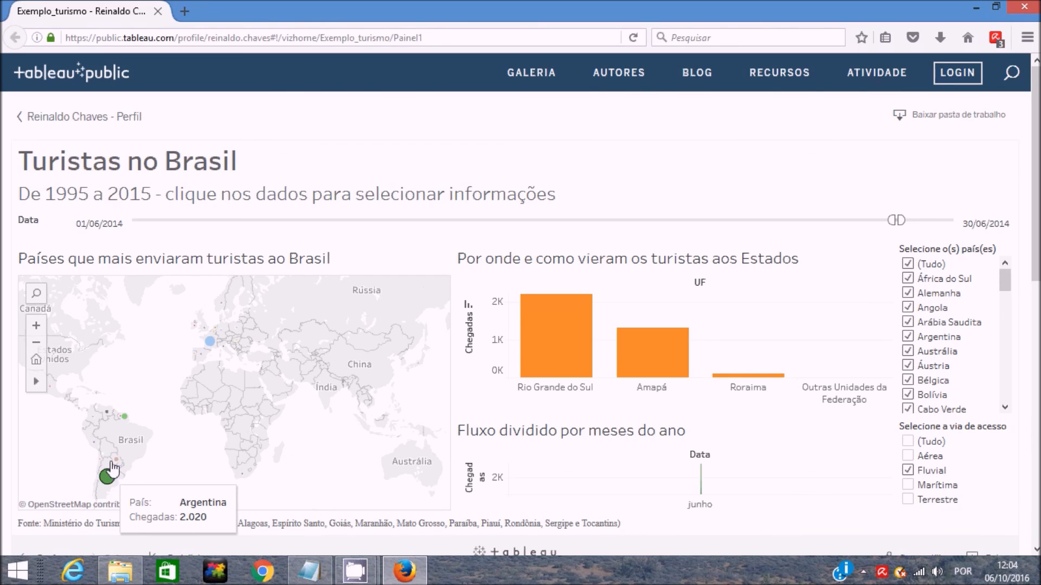
Restrict the country filter to África do Sul only, leaving every other country deselected.
mouse_move(123, 418)
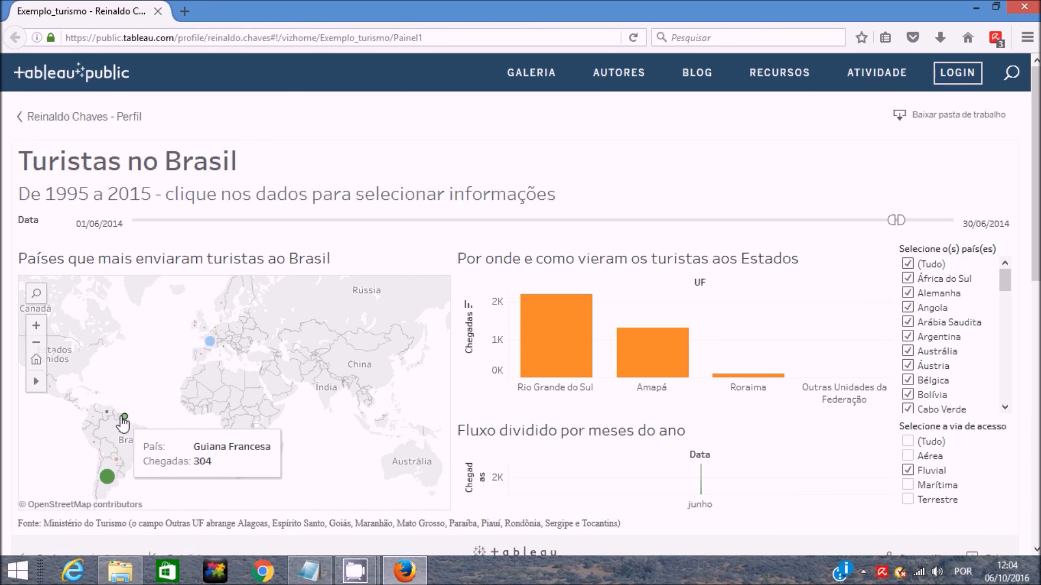
mouse_move(209, 343)
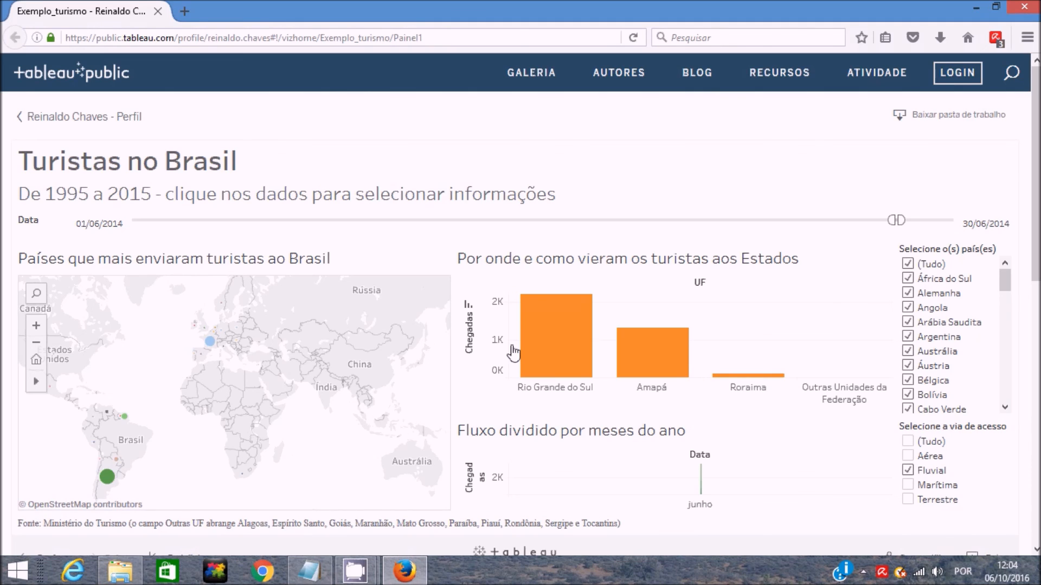
click(908, 278)
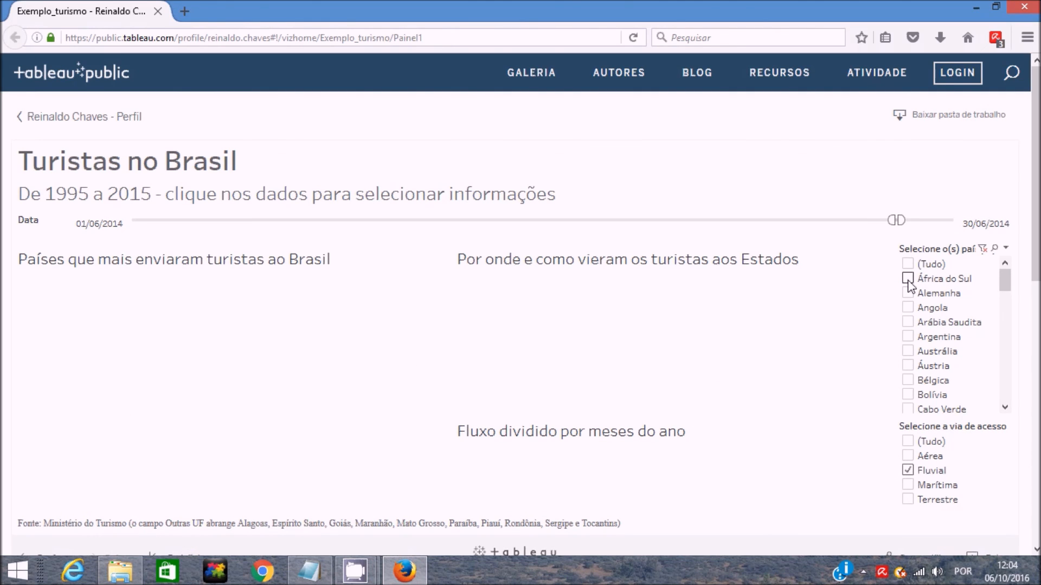
click(907, 280)
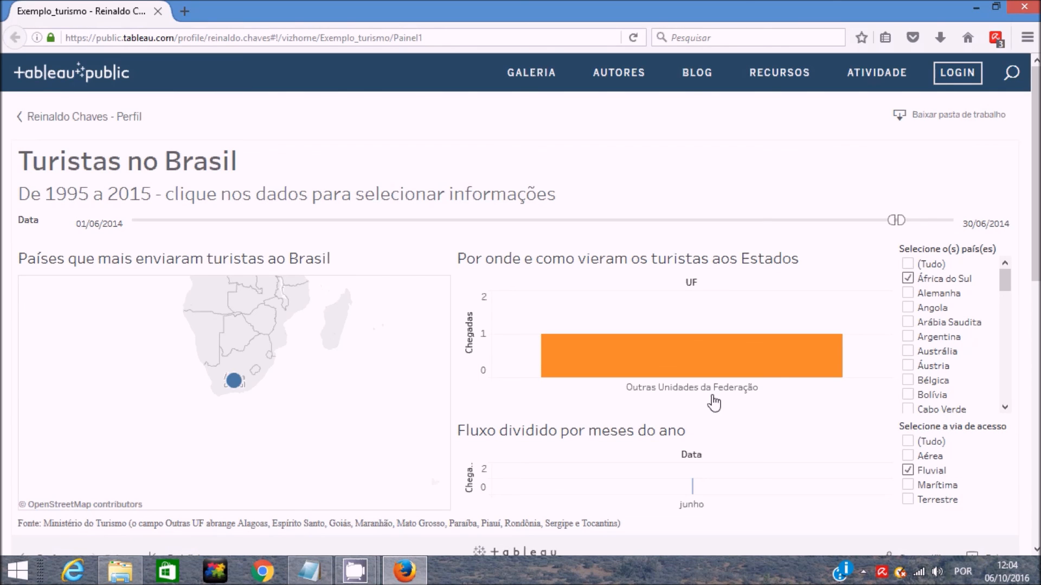
mouse_move(410, 435)
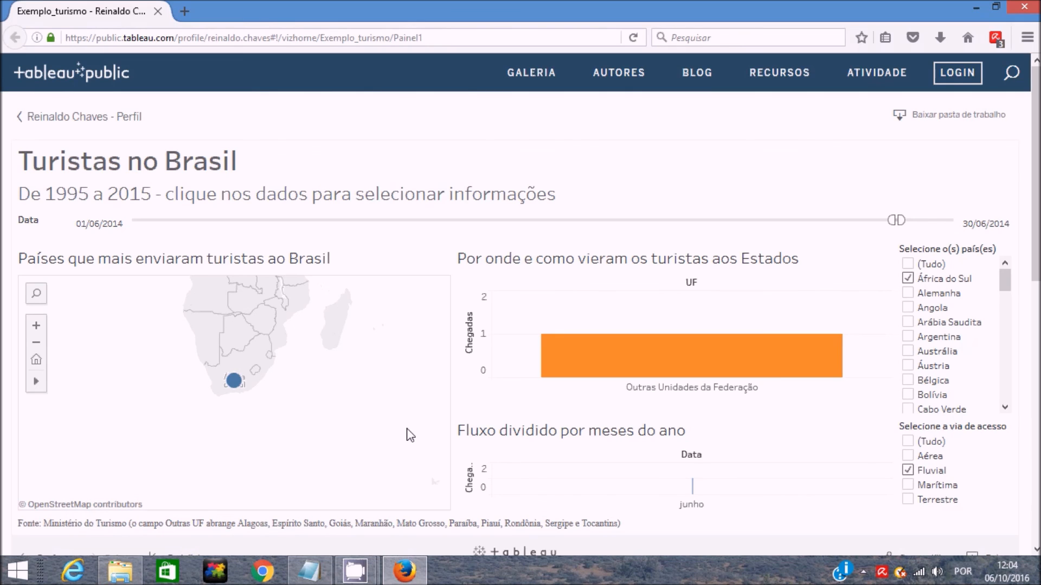
Switch the country filter from África do Sul to Alemanha only and inspect the river arrivals by state.
mouse_move(237, 381)
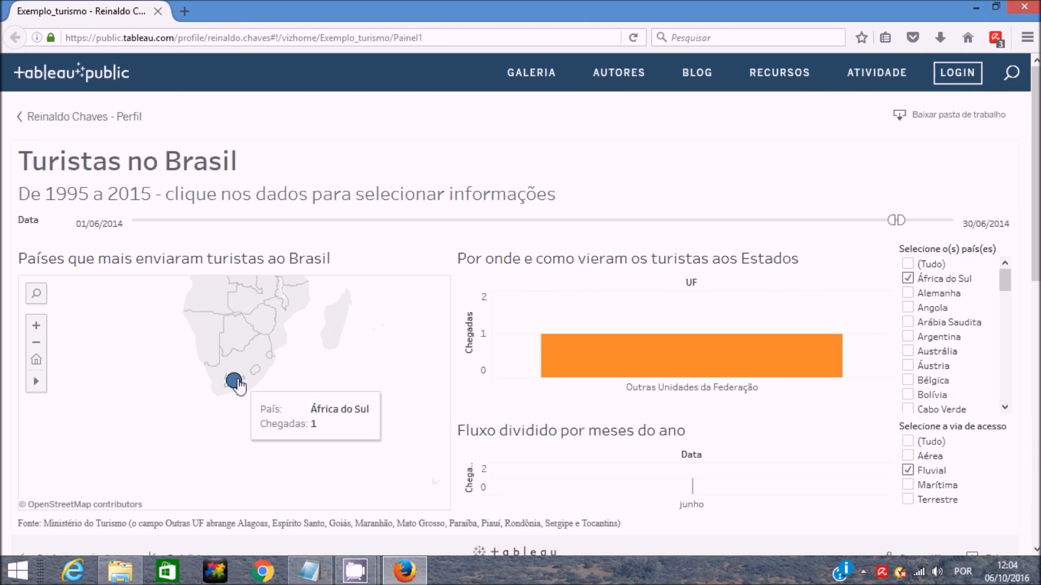
mouse_move(637, 378)
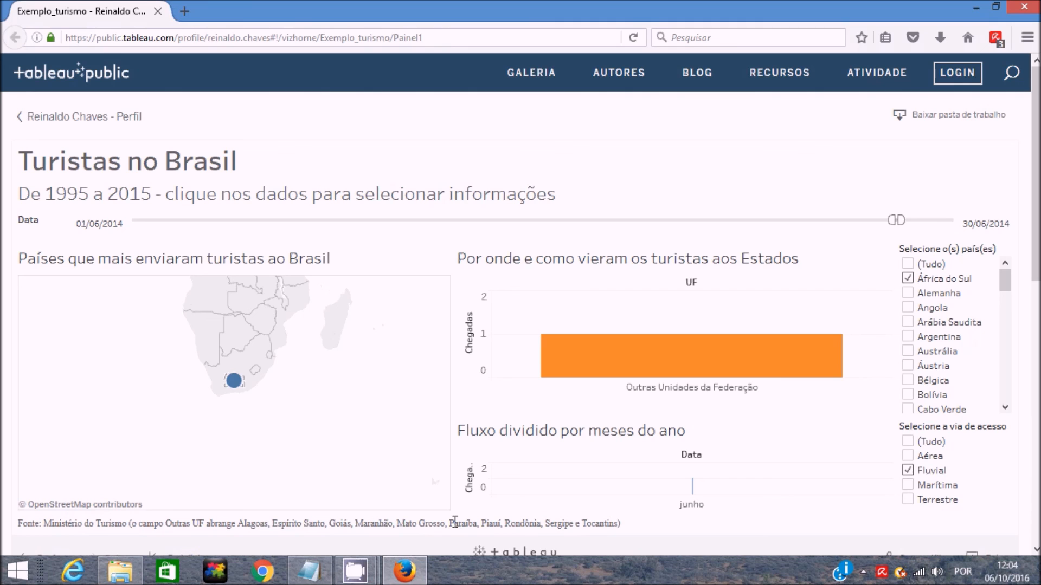
click(908, 293)
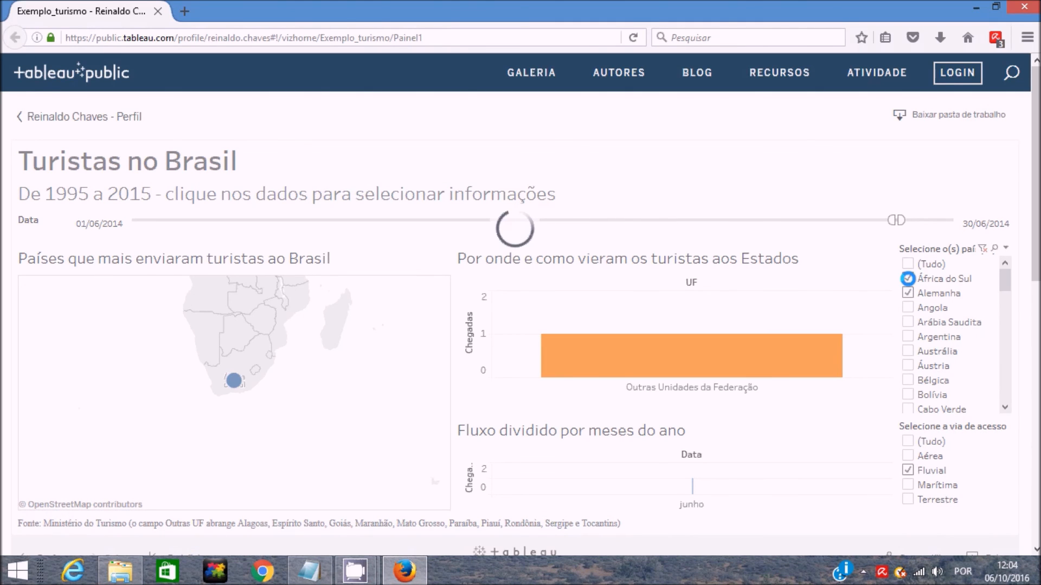
click(908, 279)
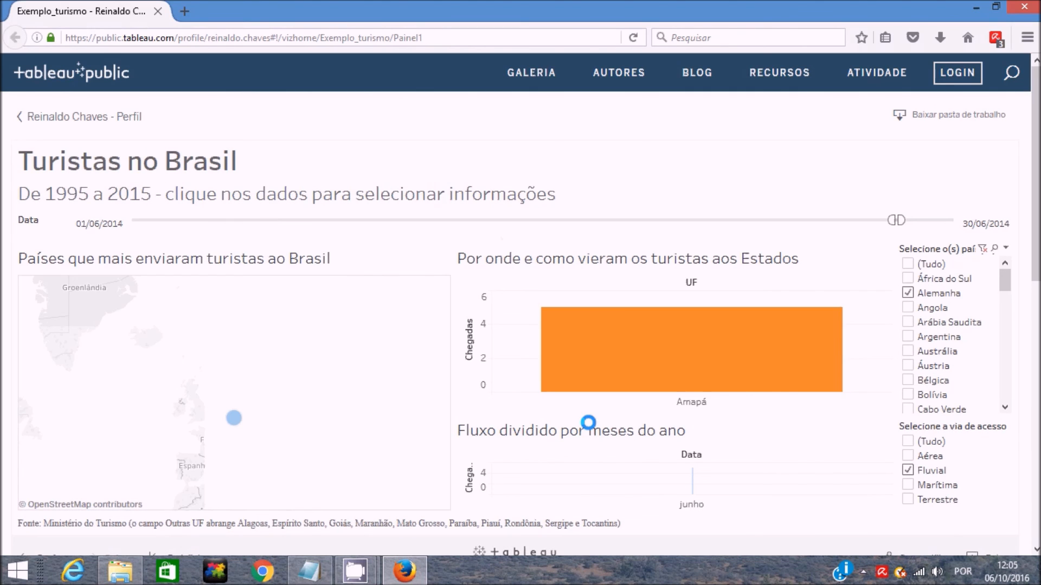
mouse_move(659, 352)
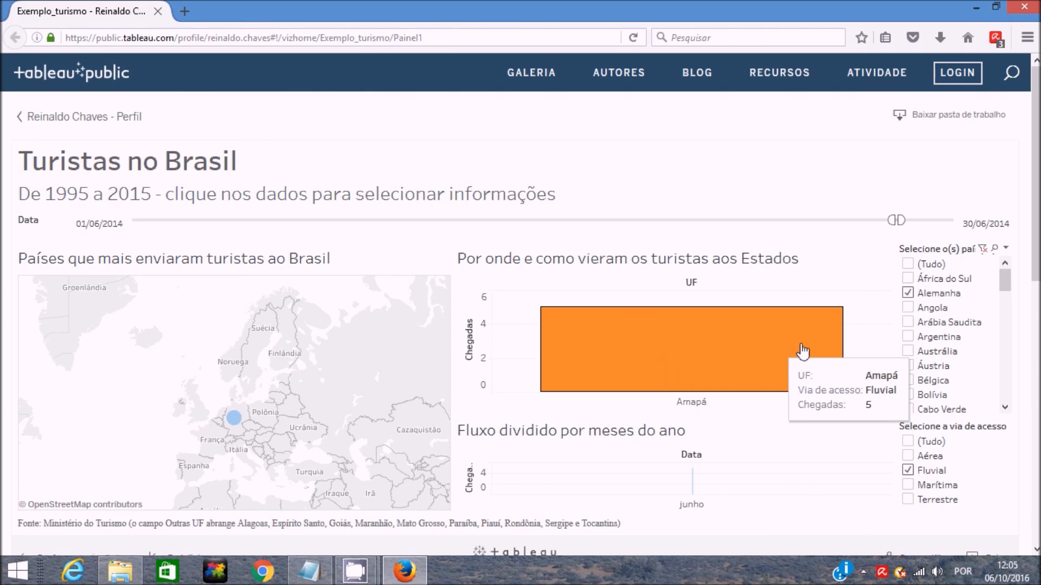
Switch the access route filter from Fluvial to Aérea only and inspect the São Paulo and Rio de Janeiro arrivals.
click(909, 456)
click(908, 471)
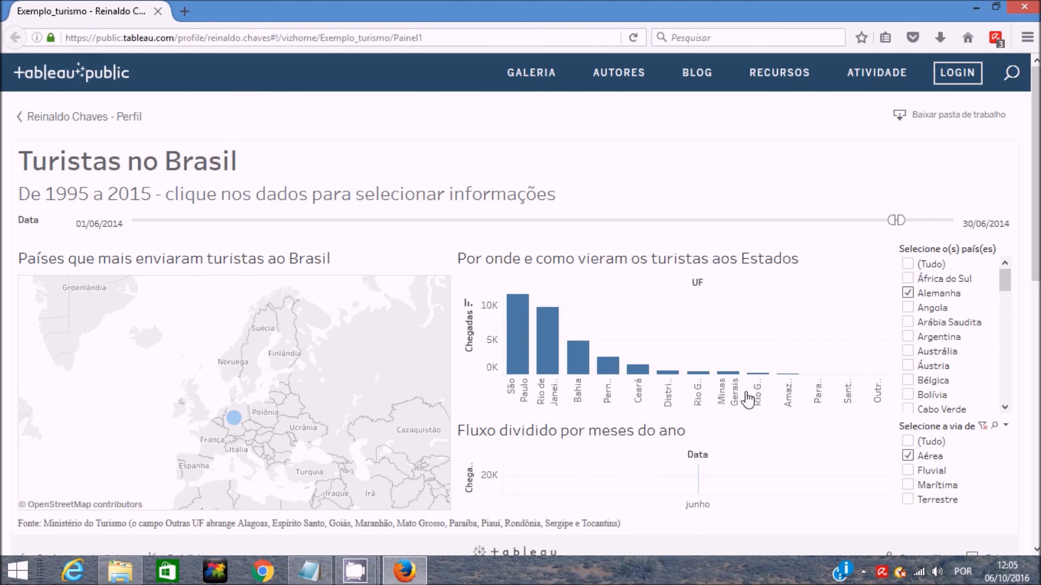
mouse_move(517, 358)
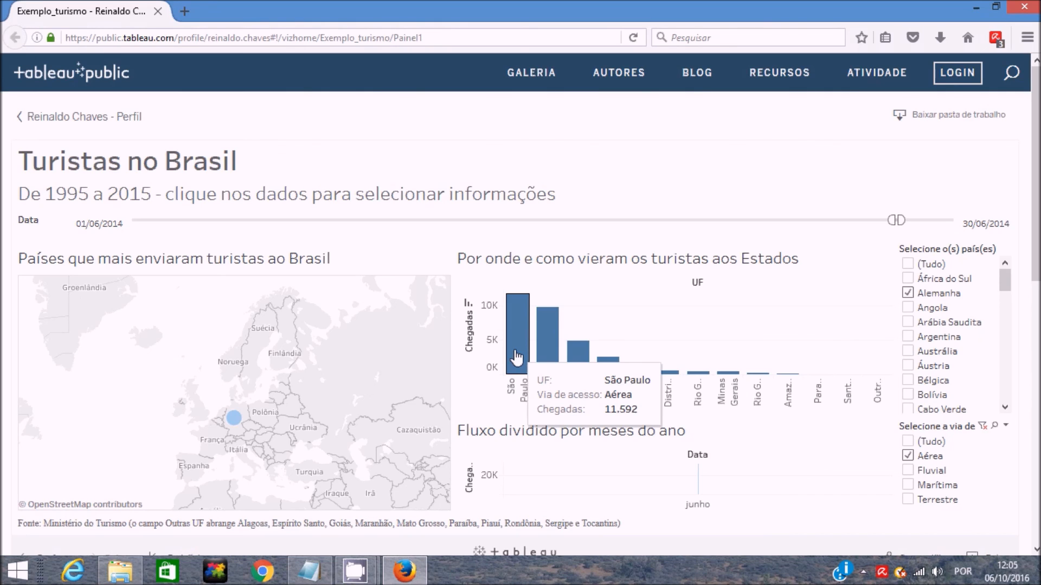
mouse_move(554, 368)
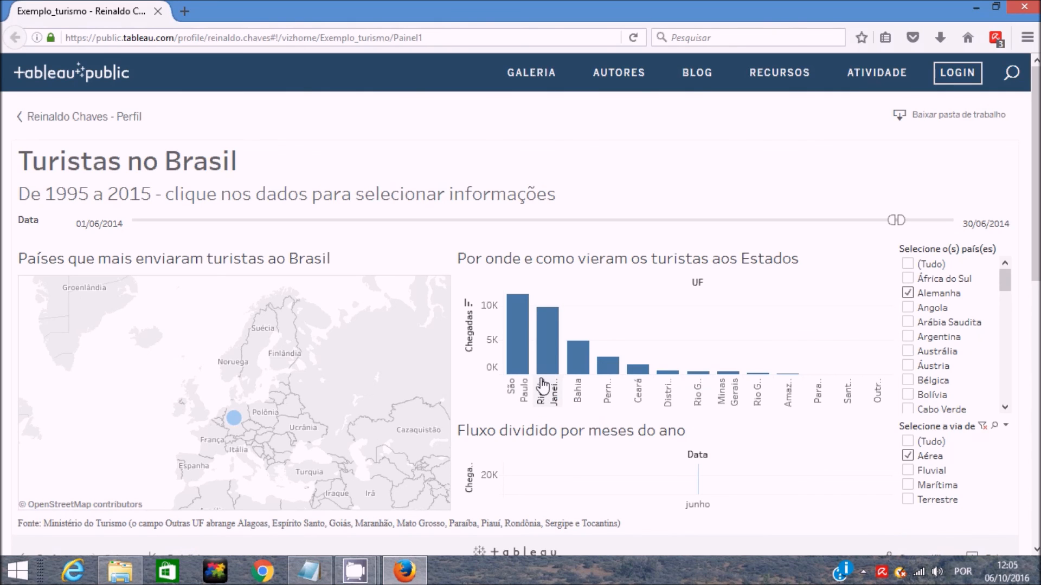
Reselect all countries and all access routes, and widen the Data filter to the full range from 01/01/1995 to 01/12/2015.
click(903, 293)
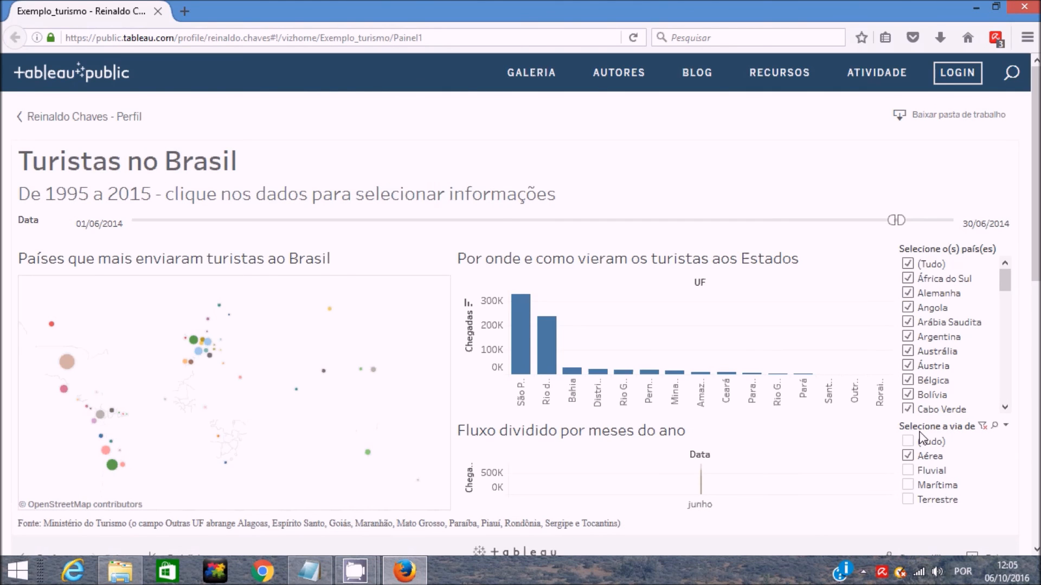
click(922, 440)
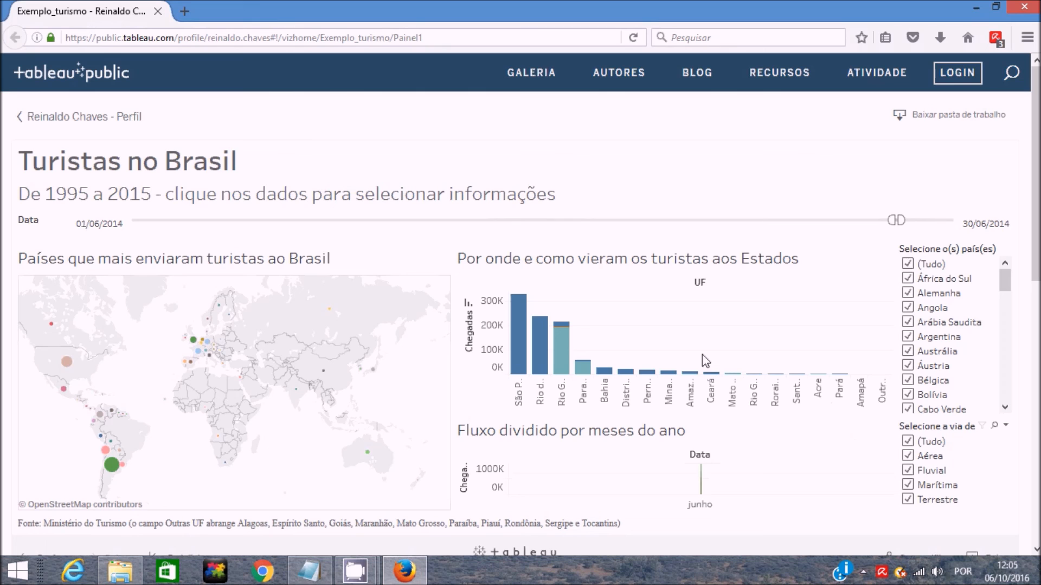
drag(893, 219, 119, 218)
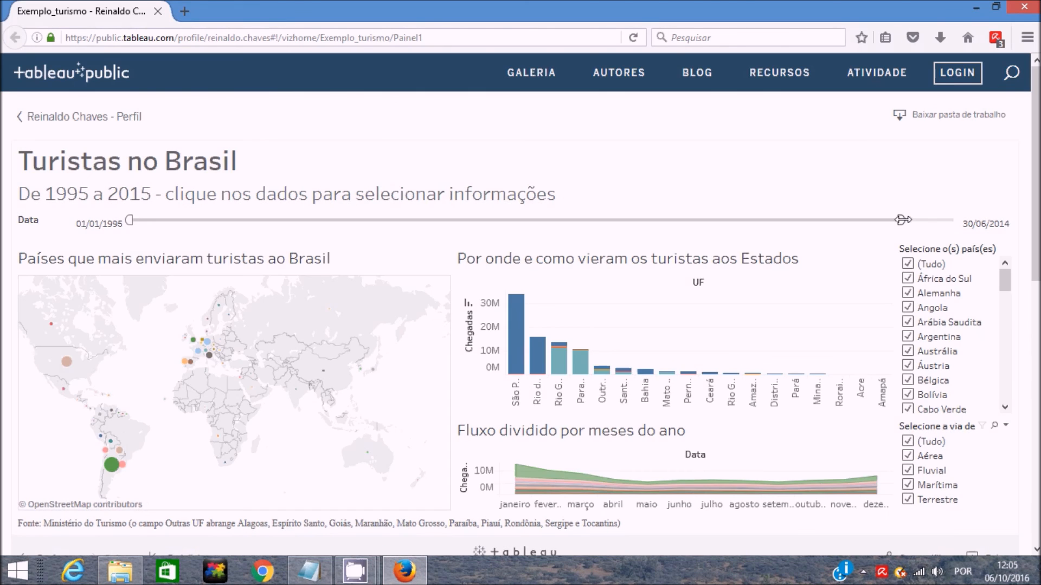
drag(902, 220, 957, 220)
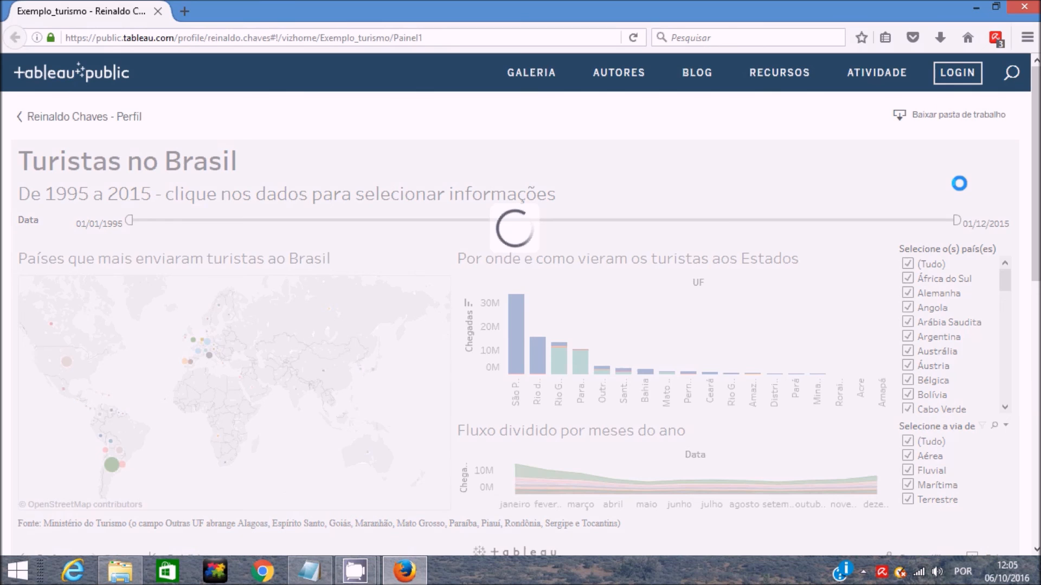